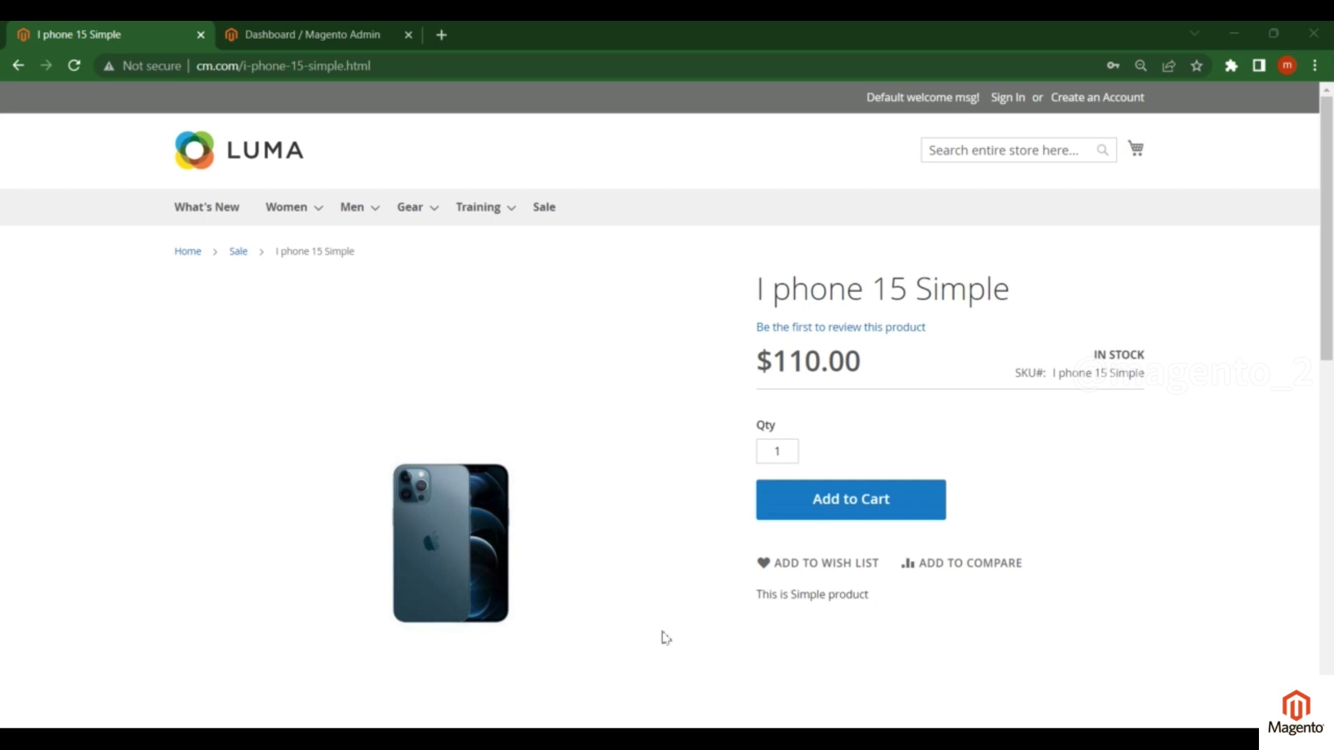
# - Switch to the Magento admin and open the cart price rule "Buy 3 tee shirts and get the 4th free" for editing
pyautogui.click(352, 35)
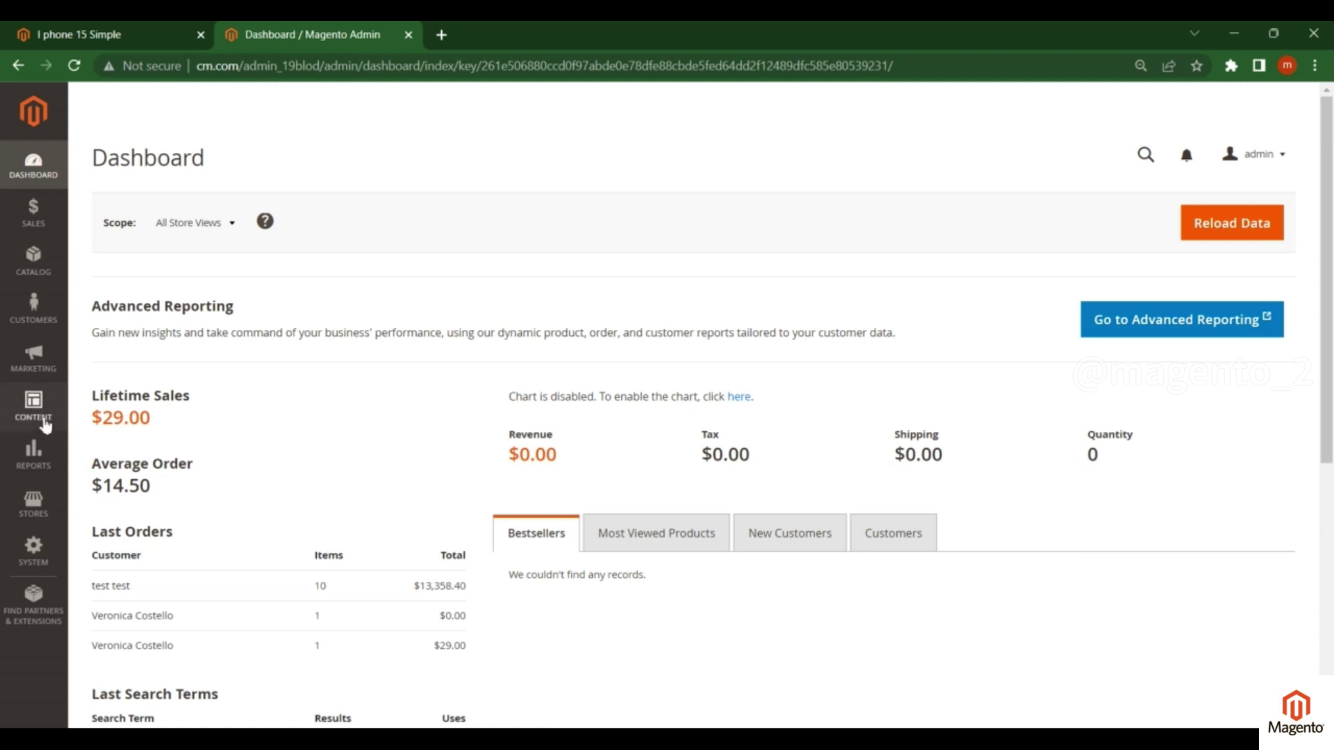
pyautogui.click(35, 358)
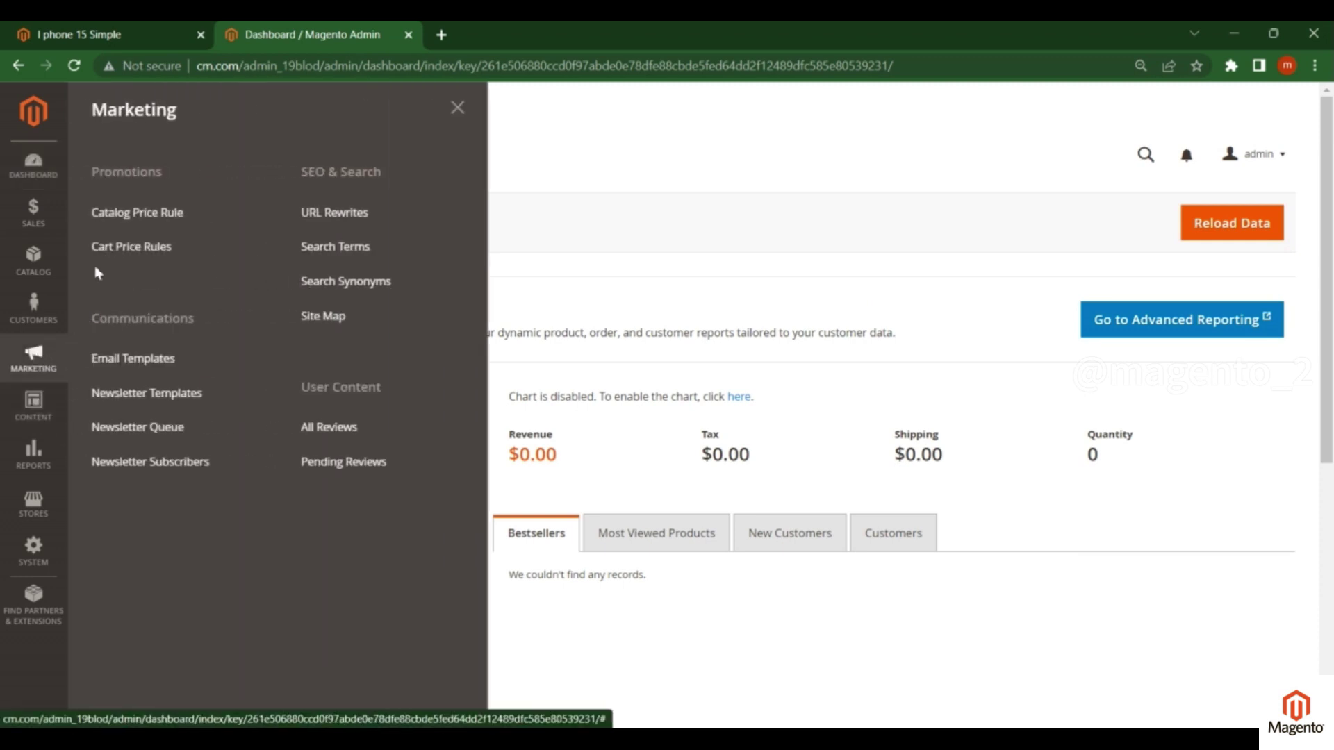
pyautogui.click(157, 251)
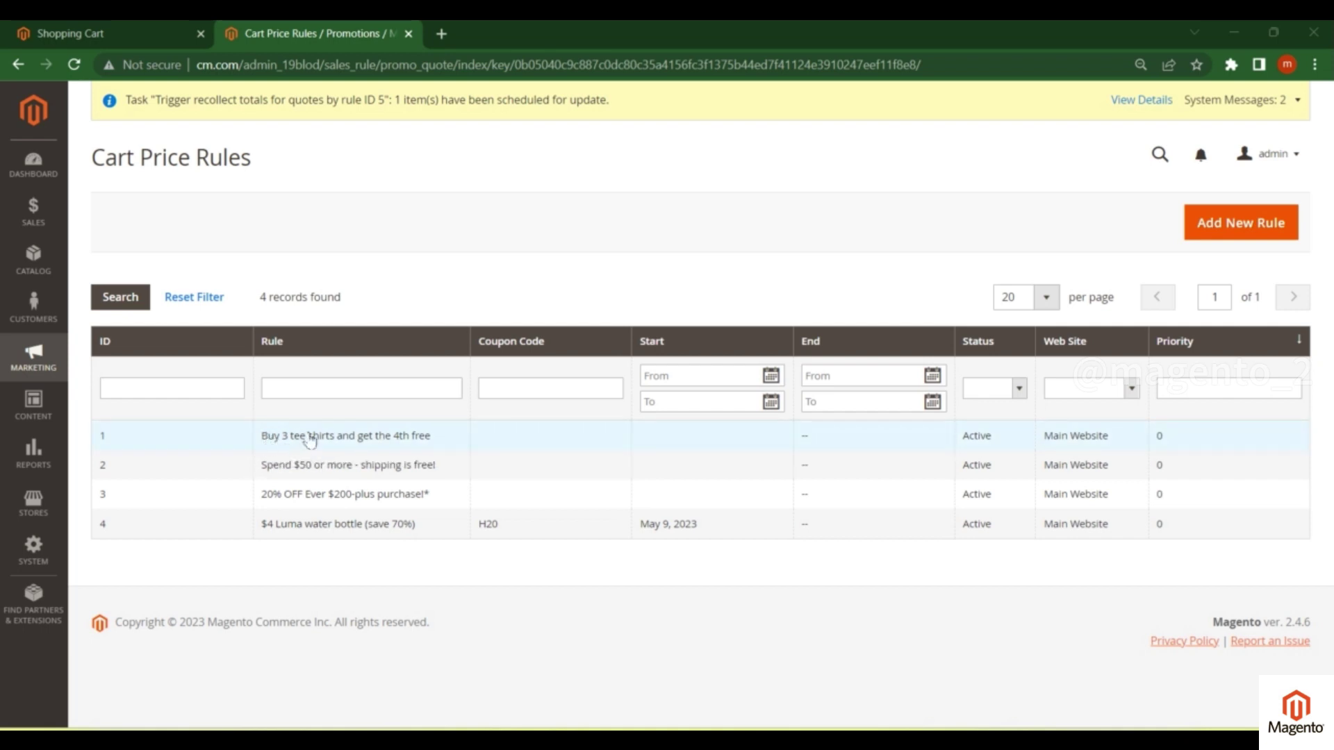
pyautogui.click(424, 438)
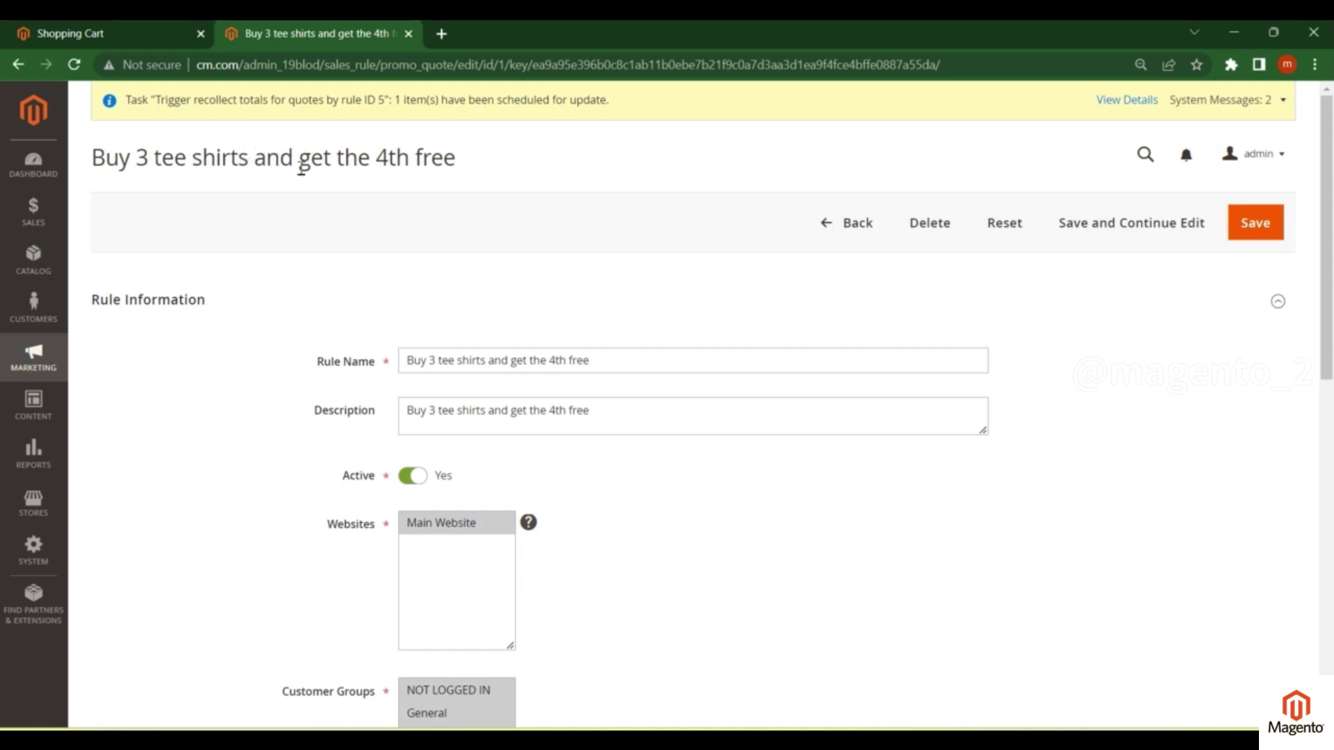
# - Examine the rule's name, description, Active switch, websites and customer groups in the rule information
pyautogui.moveTo(301, 167); pyautogui.dragTo(460, 164)
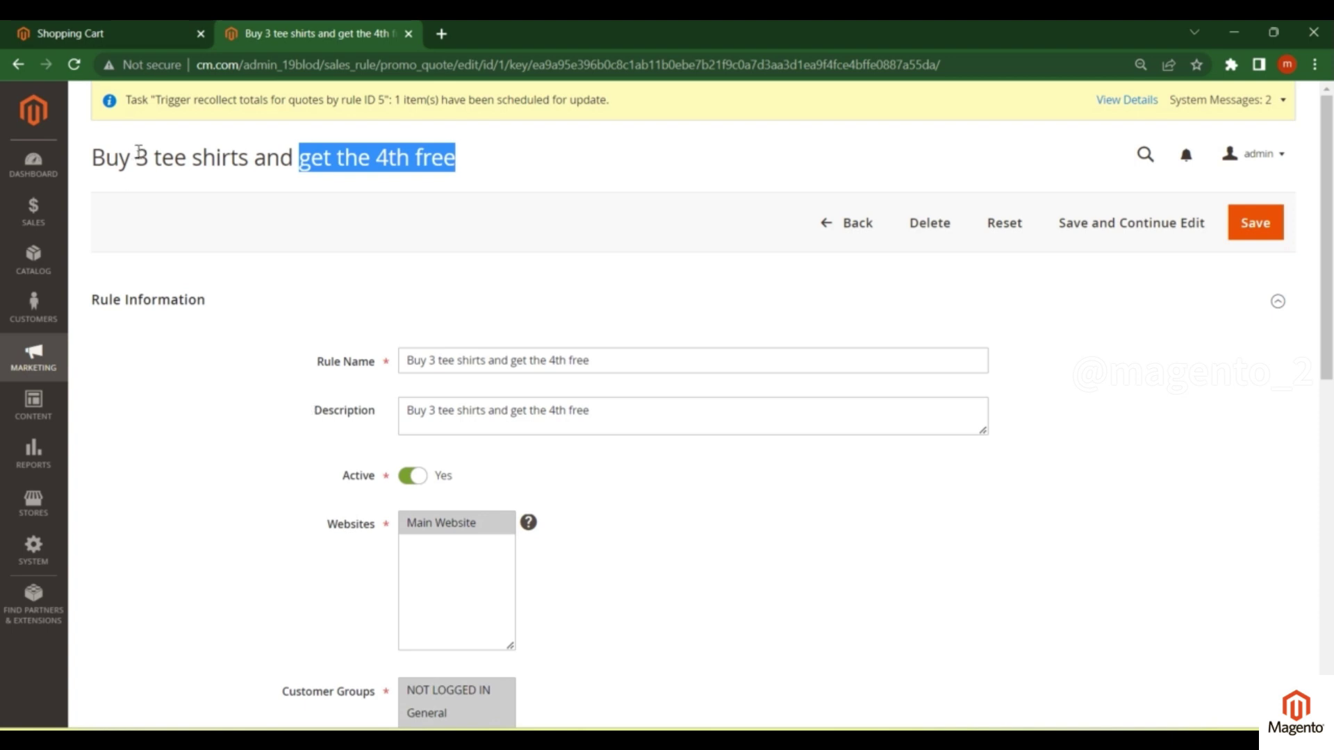
pyautogui.moveTo(137, 159); pyautogui.dragTo(457, 158)
pyautogui.click(495, 368)
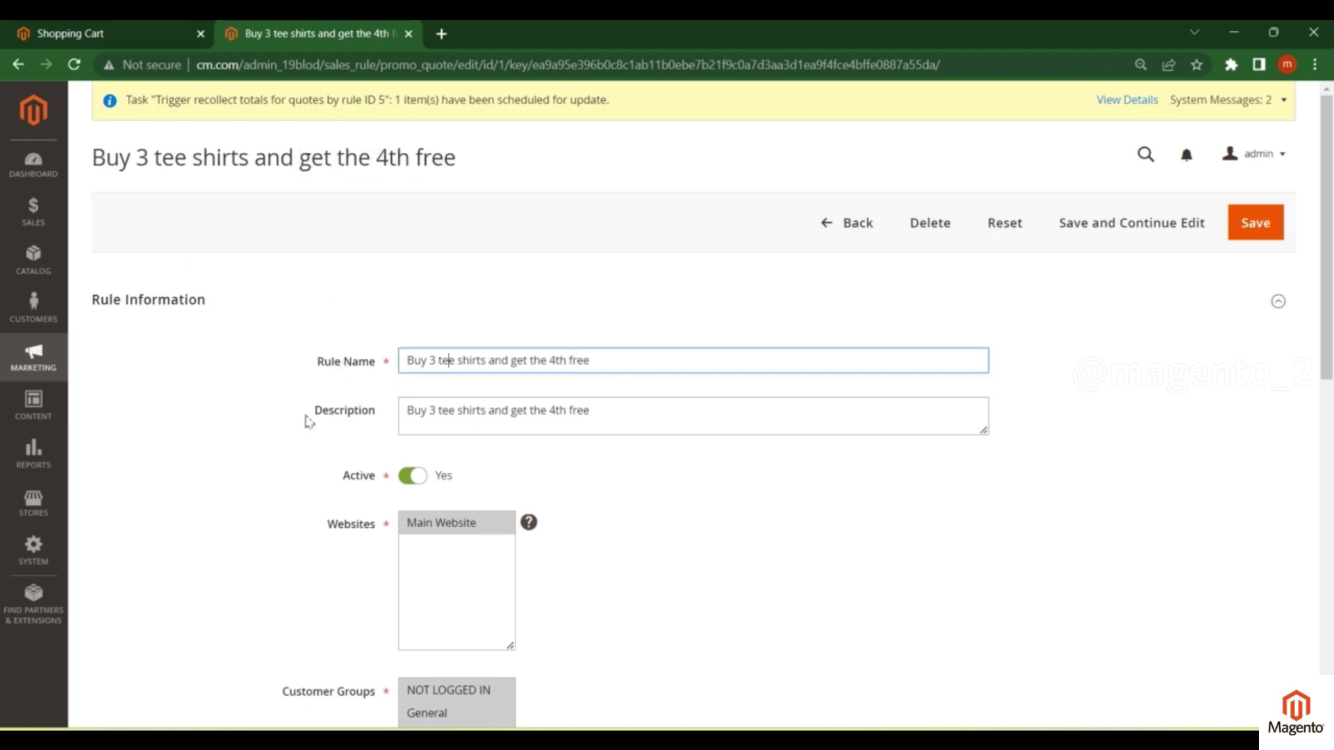
pyautogui.scroll(-2, 518, 408)
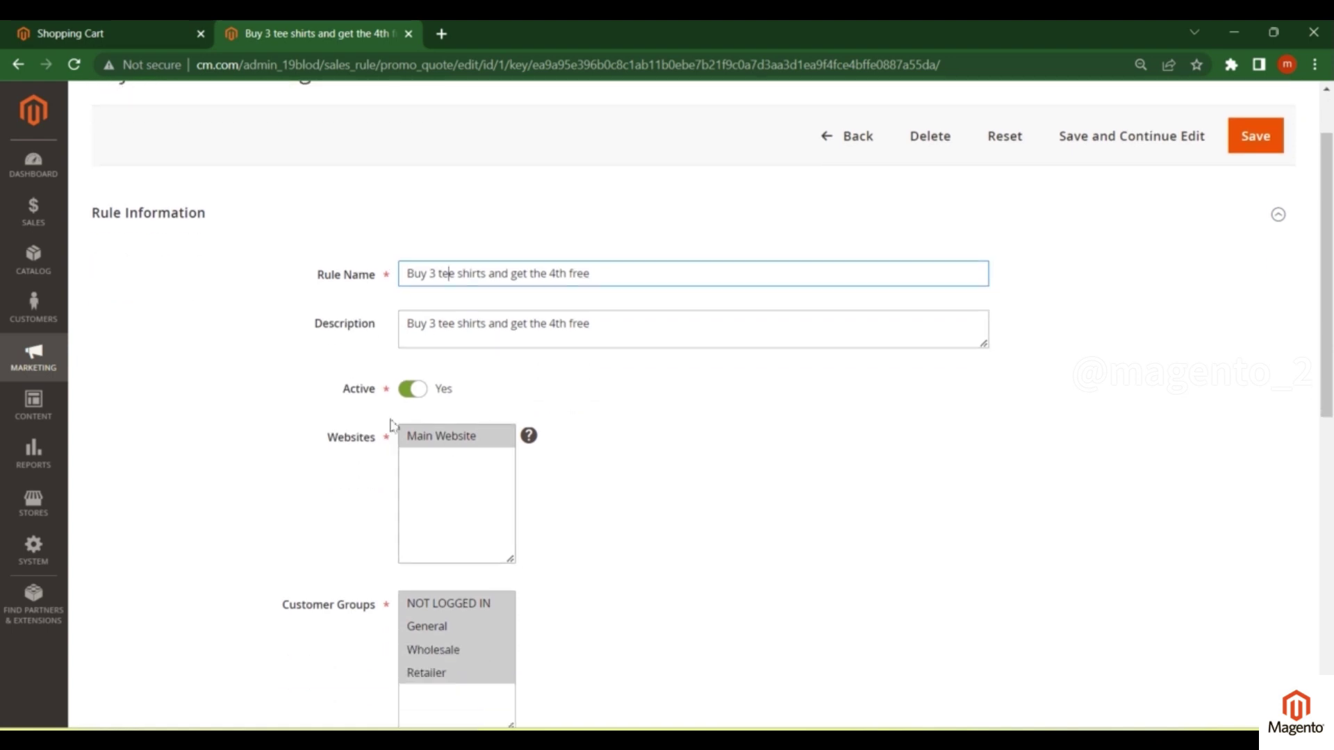
pyautogui.click(412, 390)
pyautogui.click(414, 389)
pyautogui.scroll(-3, 465, 441)
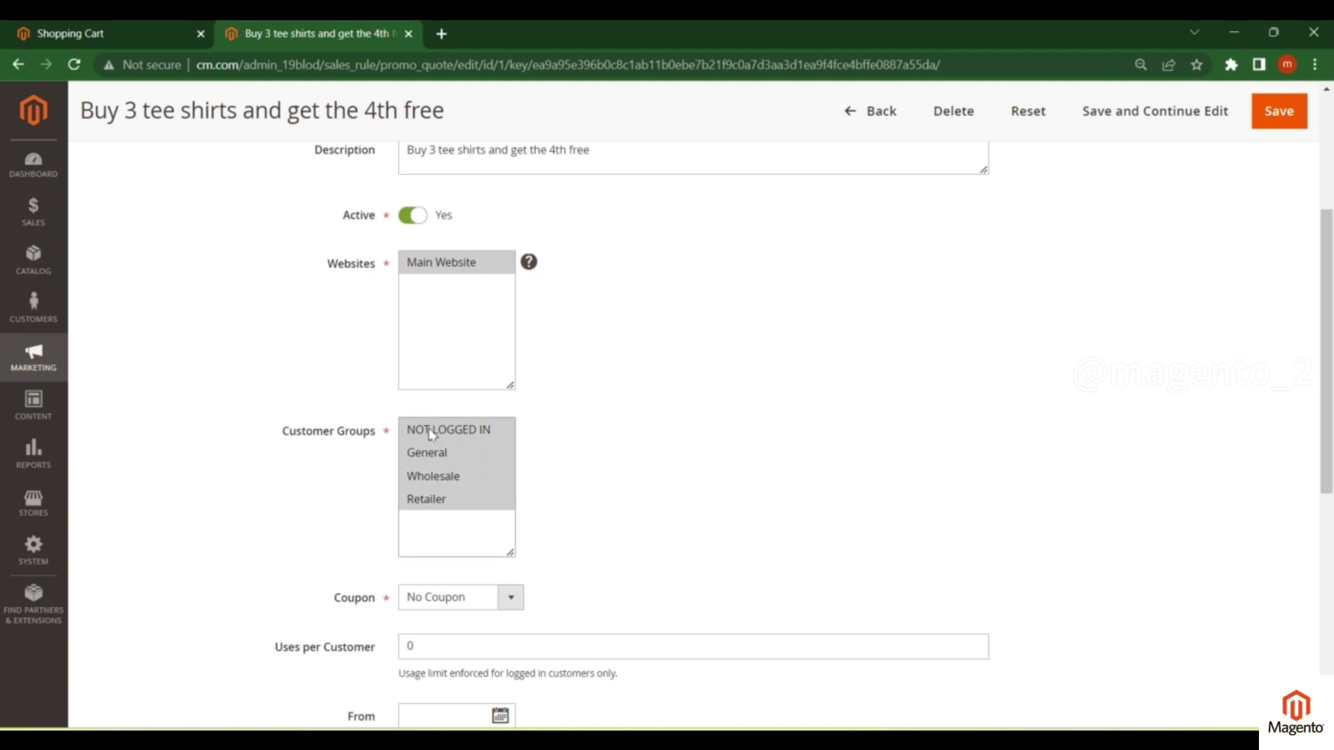
pyautogui.scroll(-3, 428, 435)
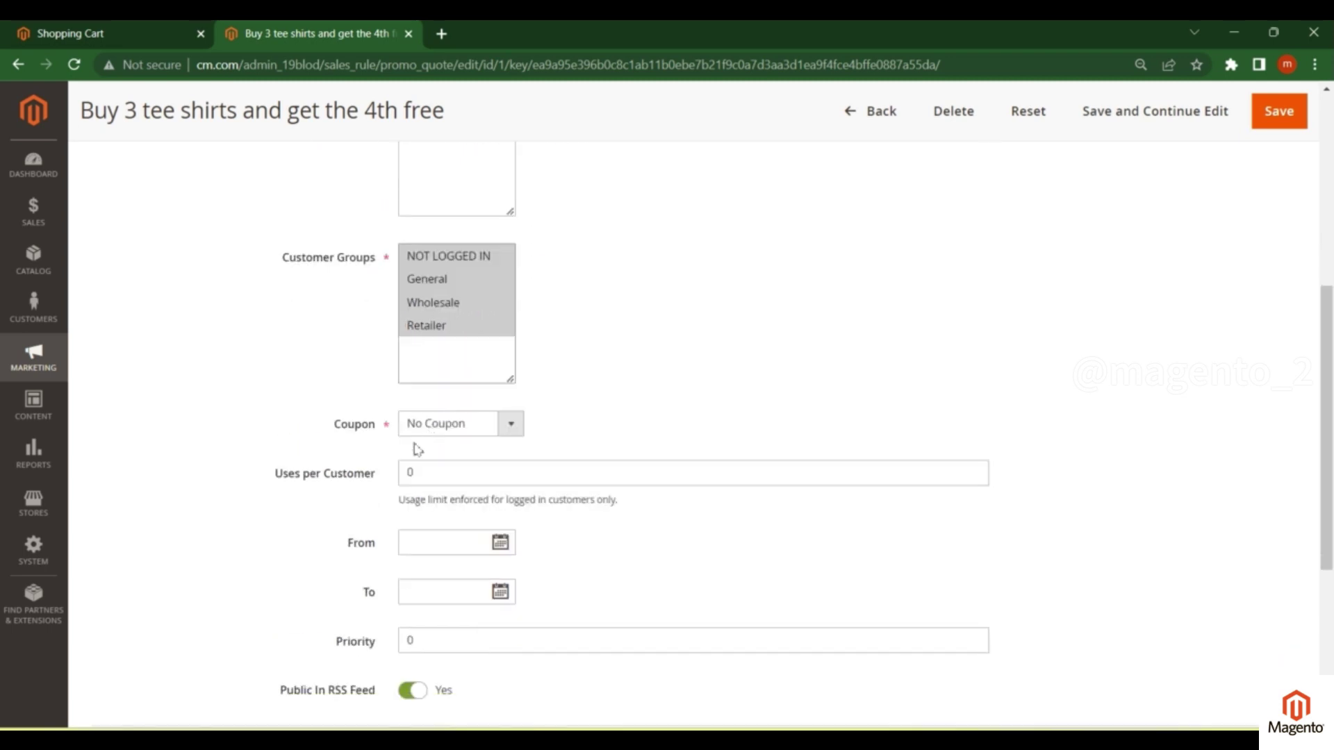
# - Examine the rule's coupon options, uses per customer, date range and priority, keeping No Coupon selected
pyautogui.click(476, 426)
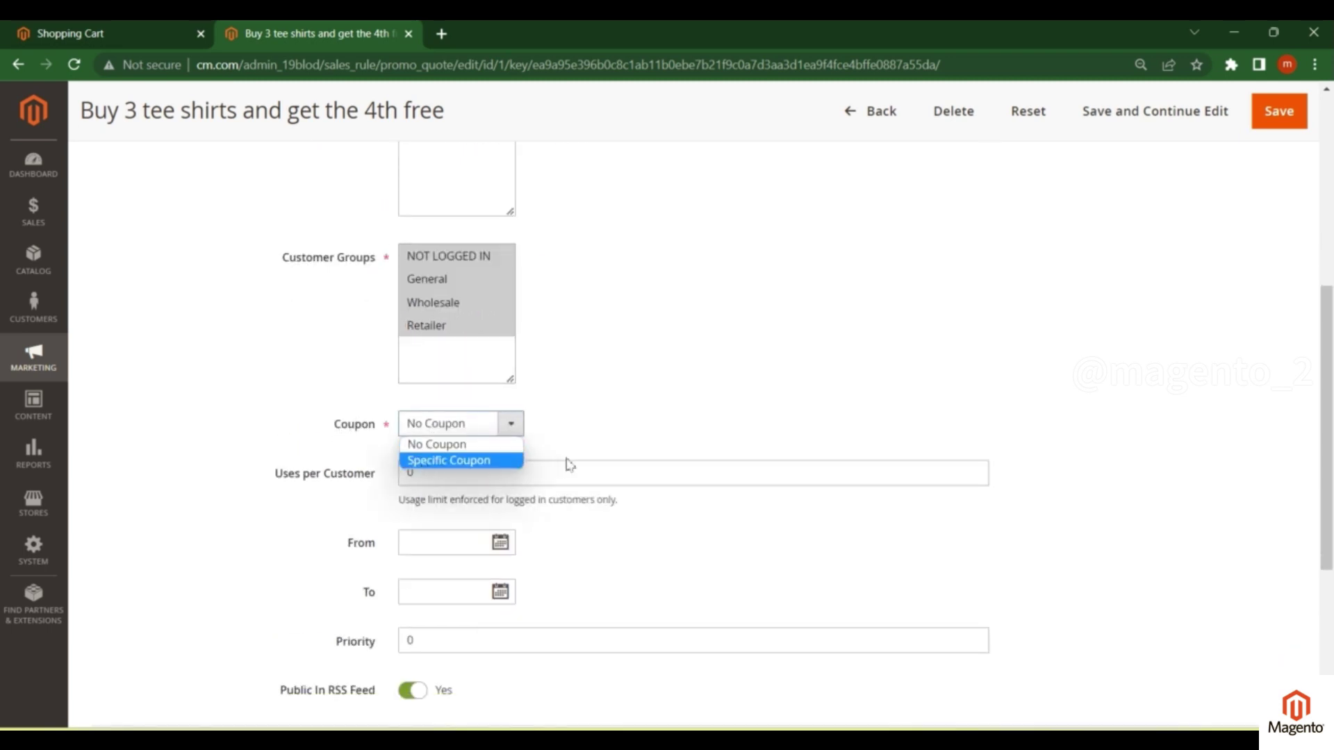
pyautogui.click(463, 448)
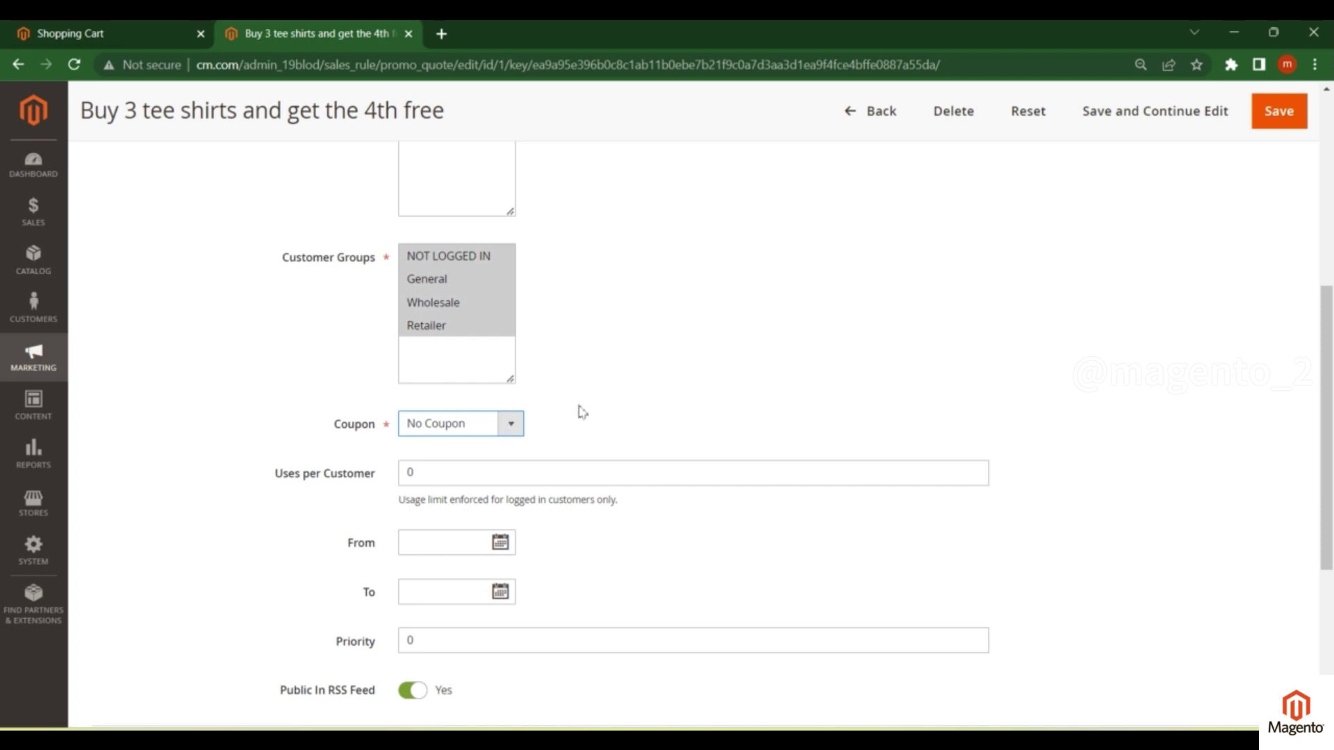
pyautogui.scroll(-1, 584, 406)
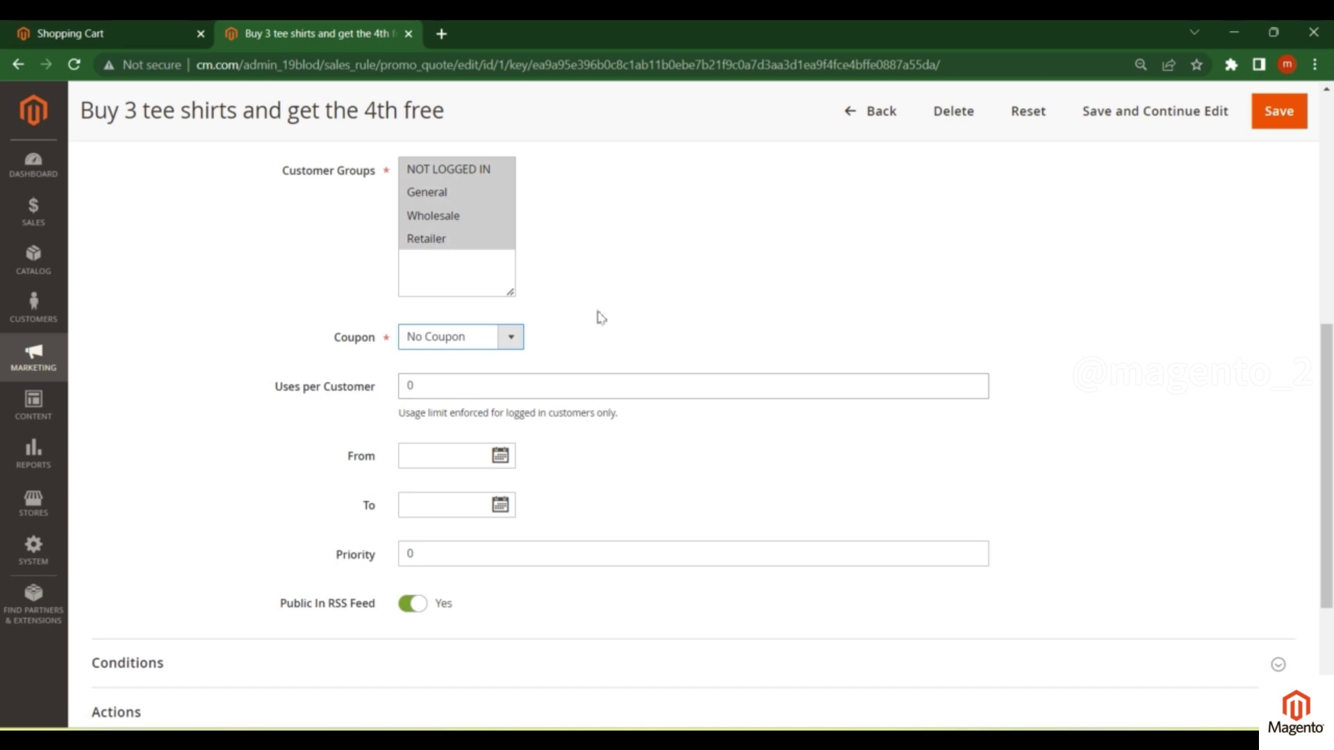
pyautogui.doubleClick(411, 387)
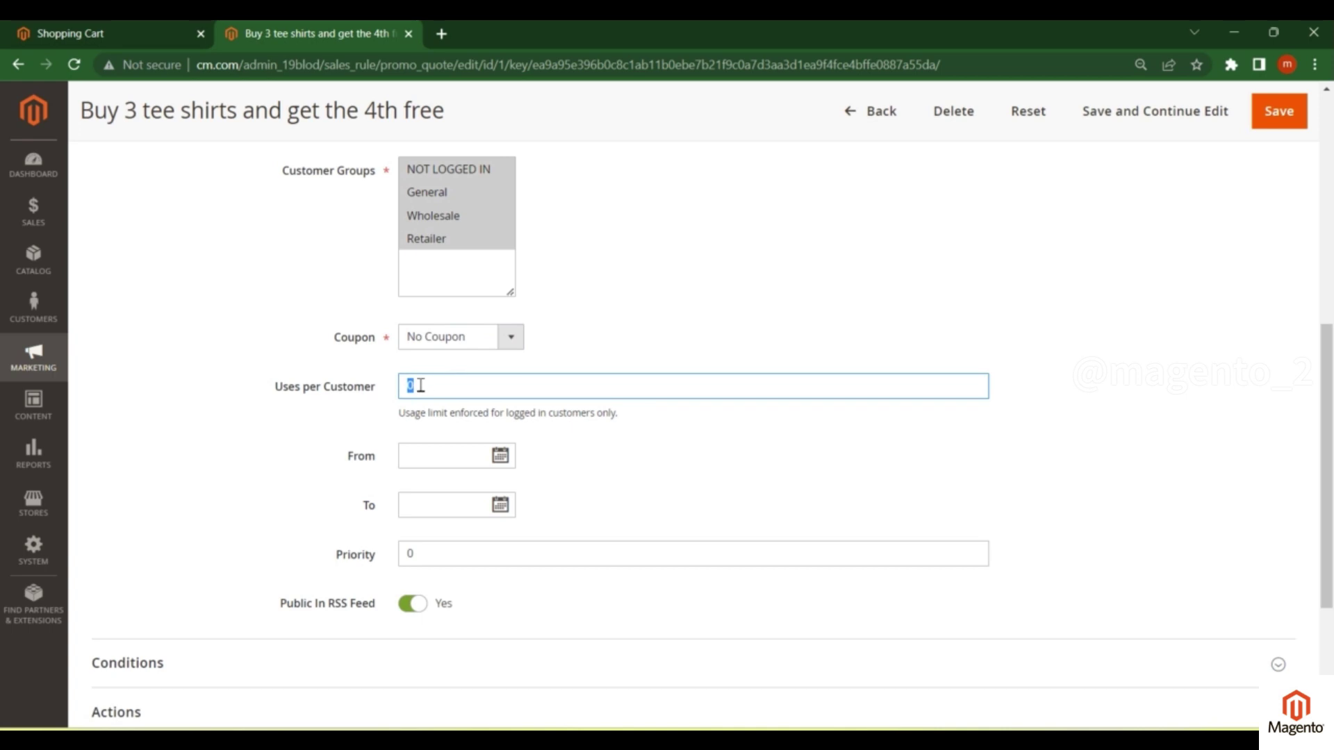
pyautogui.scroll(-1, 417, 382)
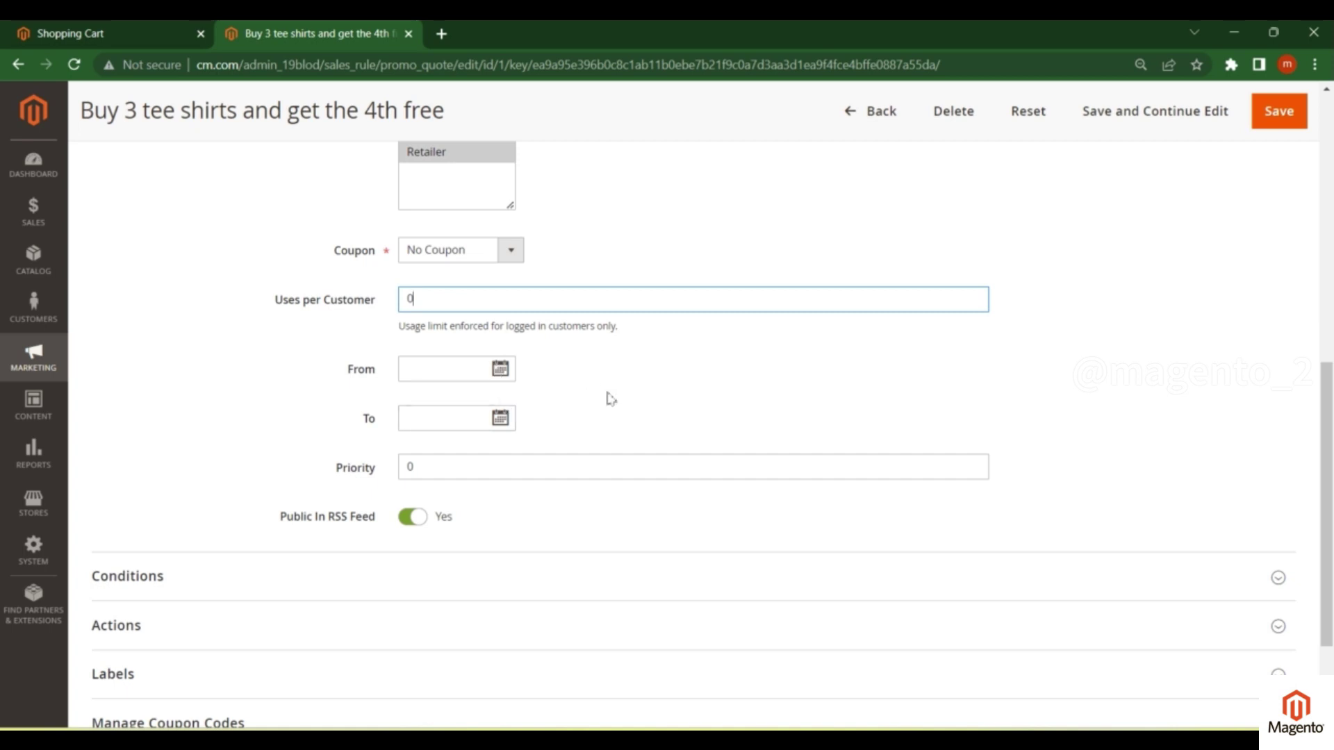
pyautogui.scroll(-1, 380, 445)
pyautogui.click(411, 382)
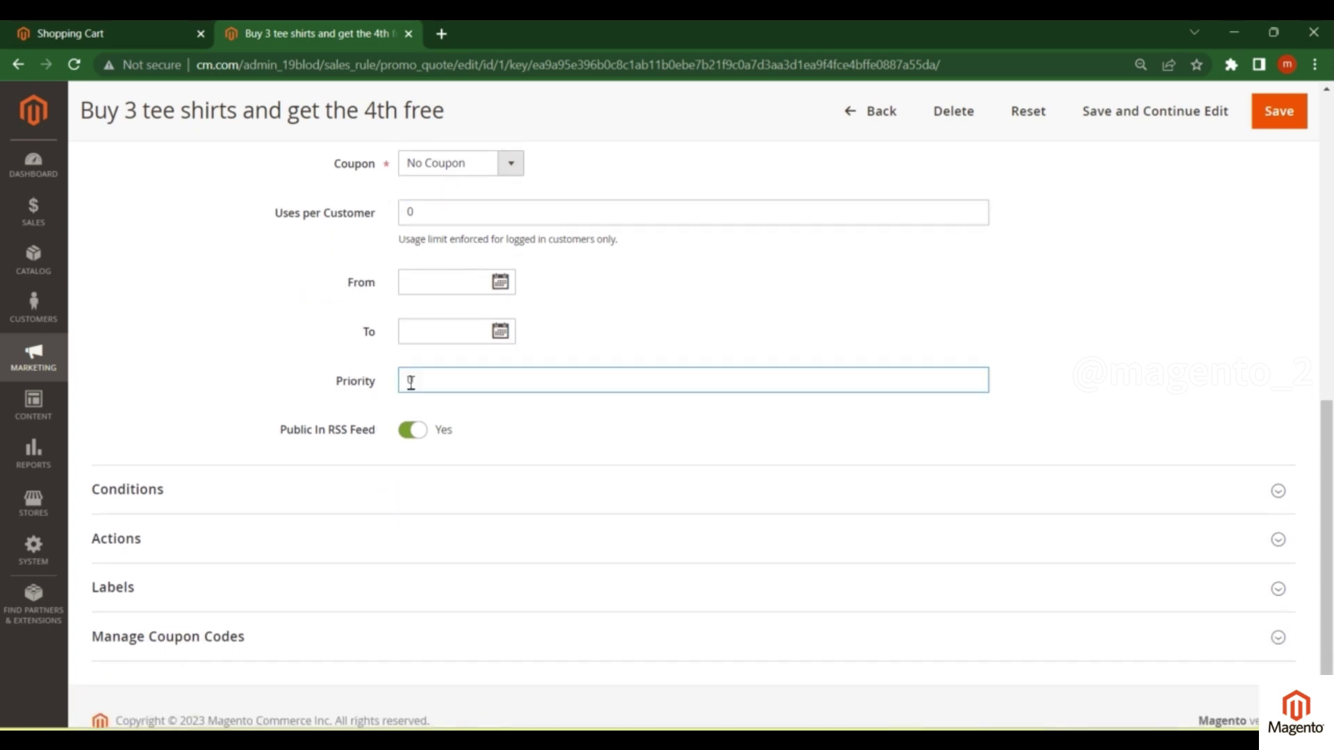
pyautogui.moveTo(410, 382); pyautogui.dragTo(430, 383)
pyautogui.click(410, 380)
# - Expand the rule's Conditions and examine the ALL/ANY and TRUE/FALSE choices of the top-level condition
pyautogui.click(181, 493)
pyautogui.scroll(-4, 94, 356)
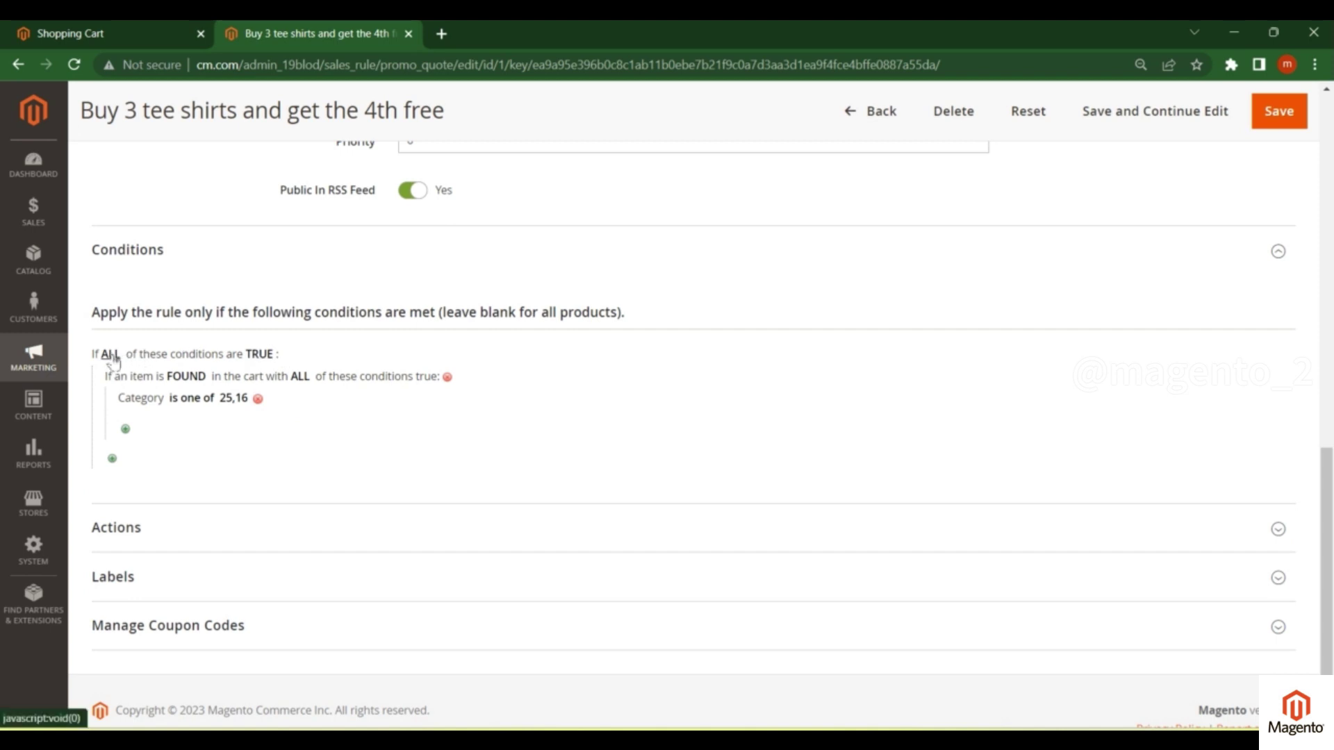
pyautogui.click(111, 355)
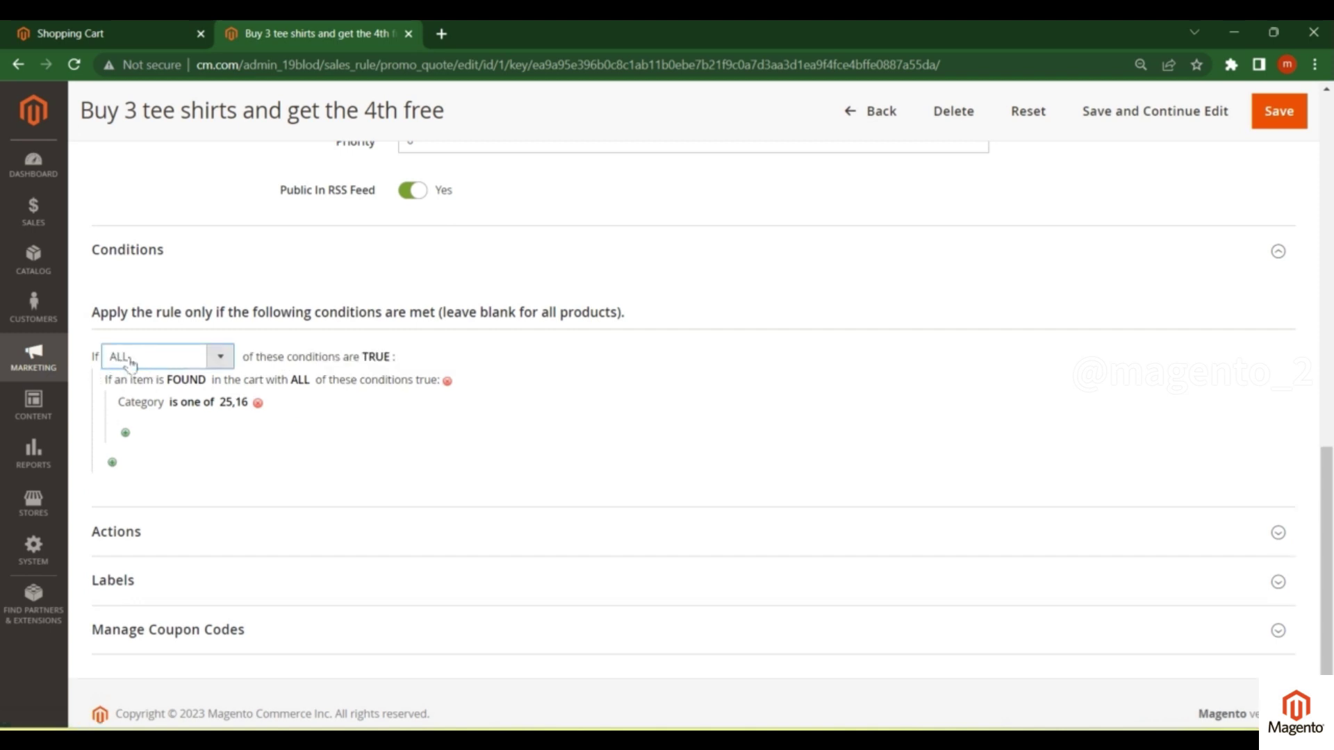
pyautogui.click(131, 360)
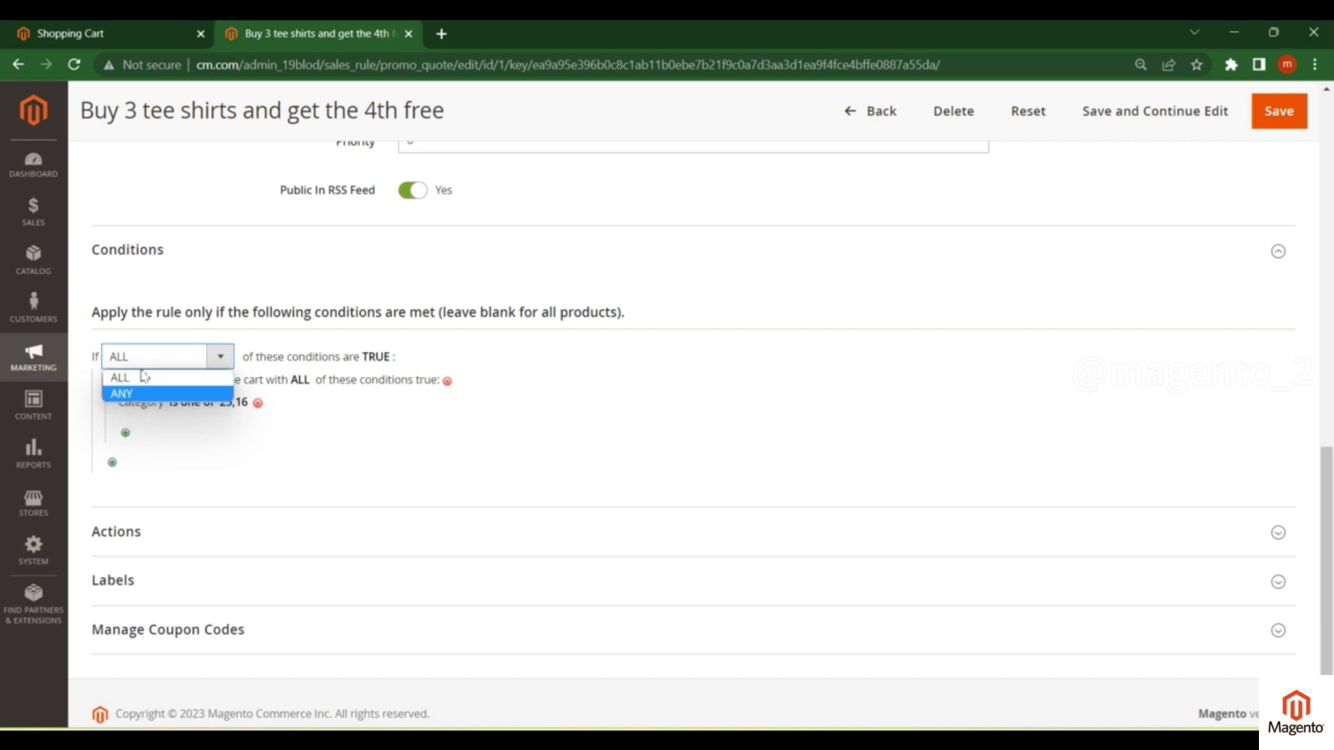
pyautogui.click(283, 334)
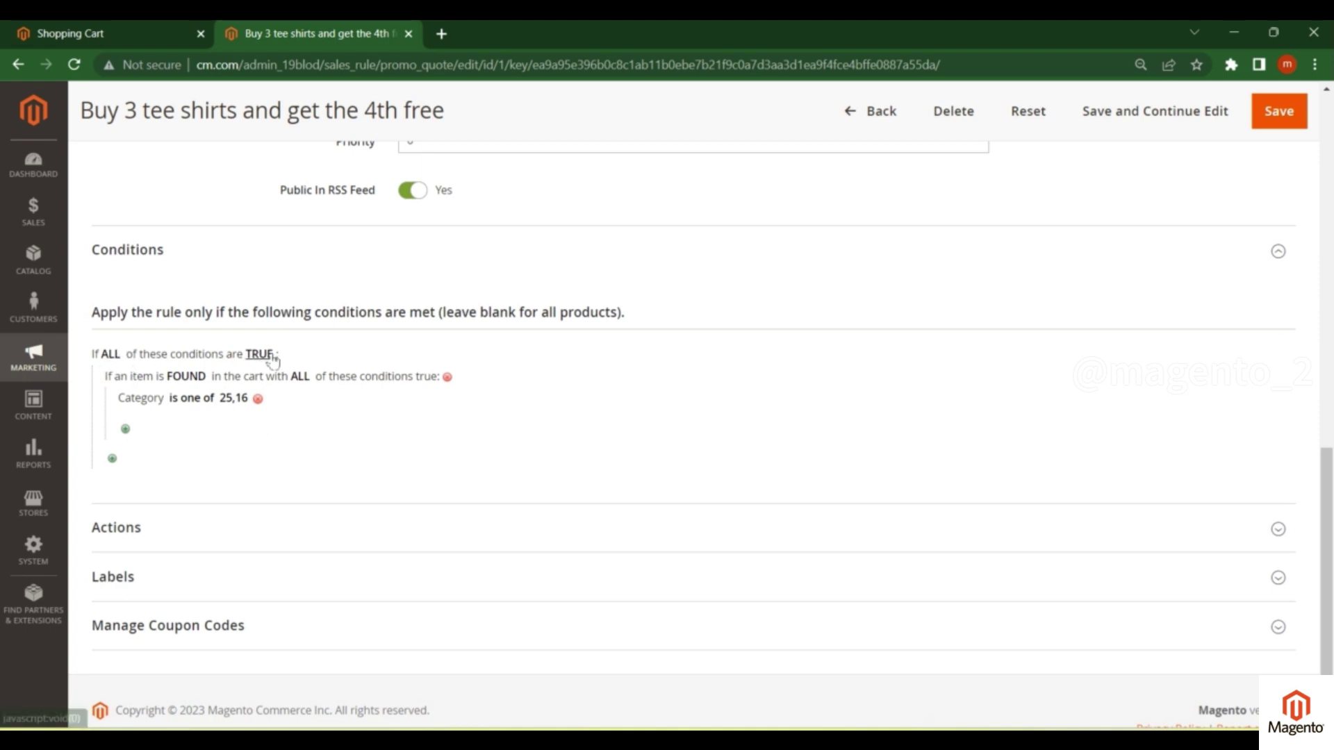
pyautogui.click(267, 356)
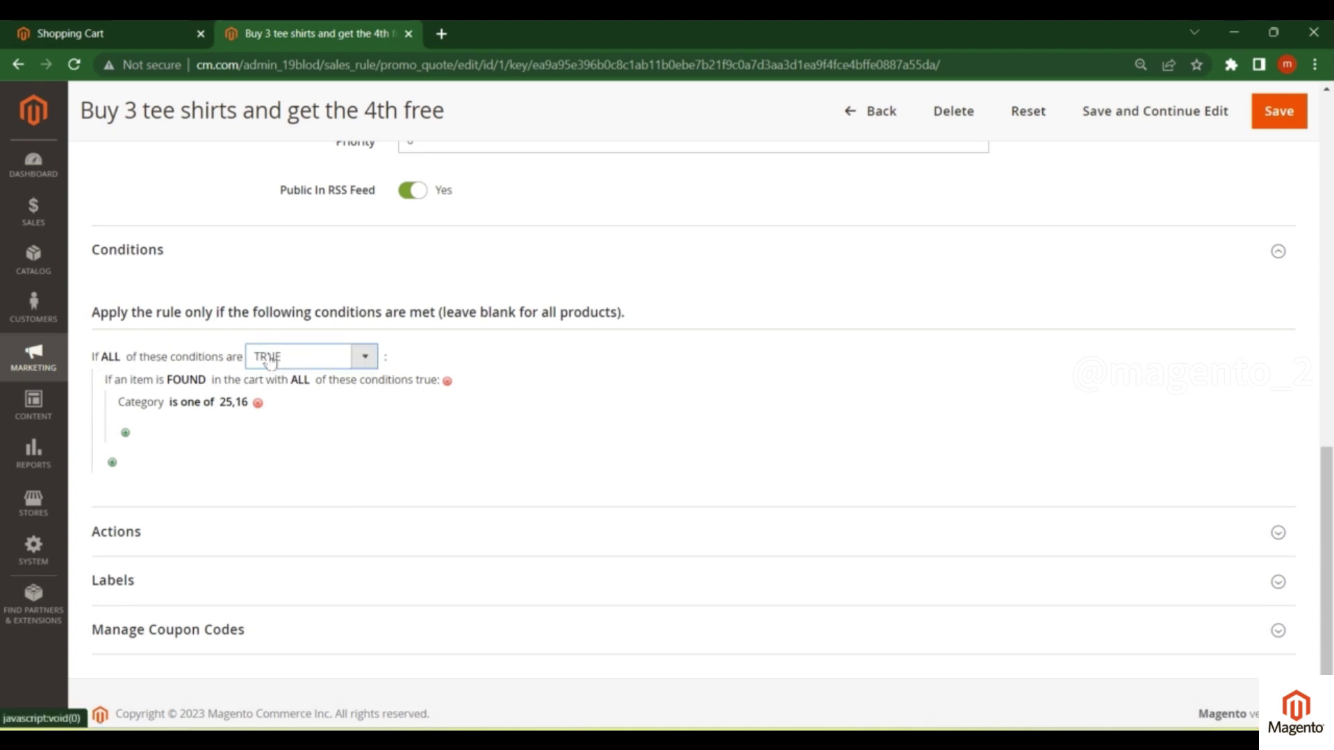
pyautogui.click(271, 358)
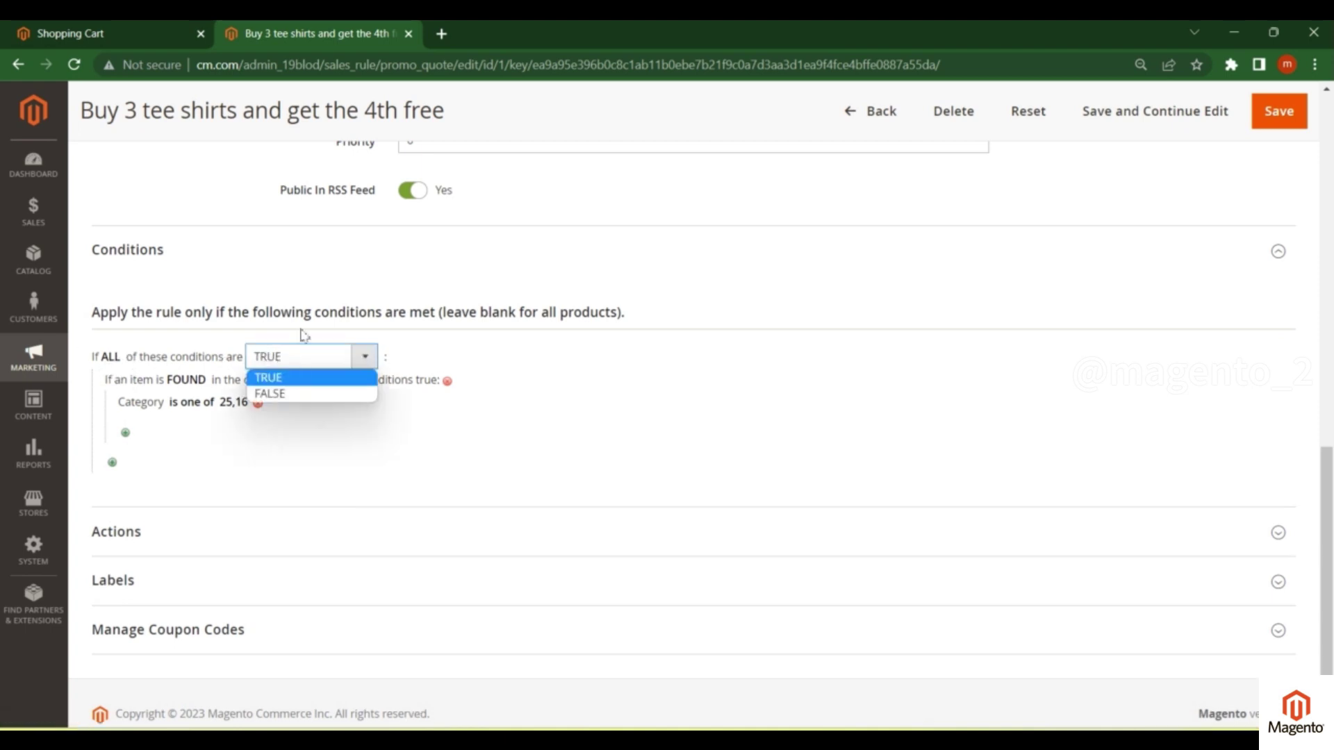
pyautogui.click(415, 359)
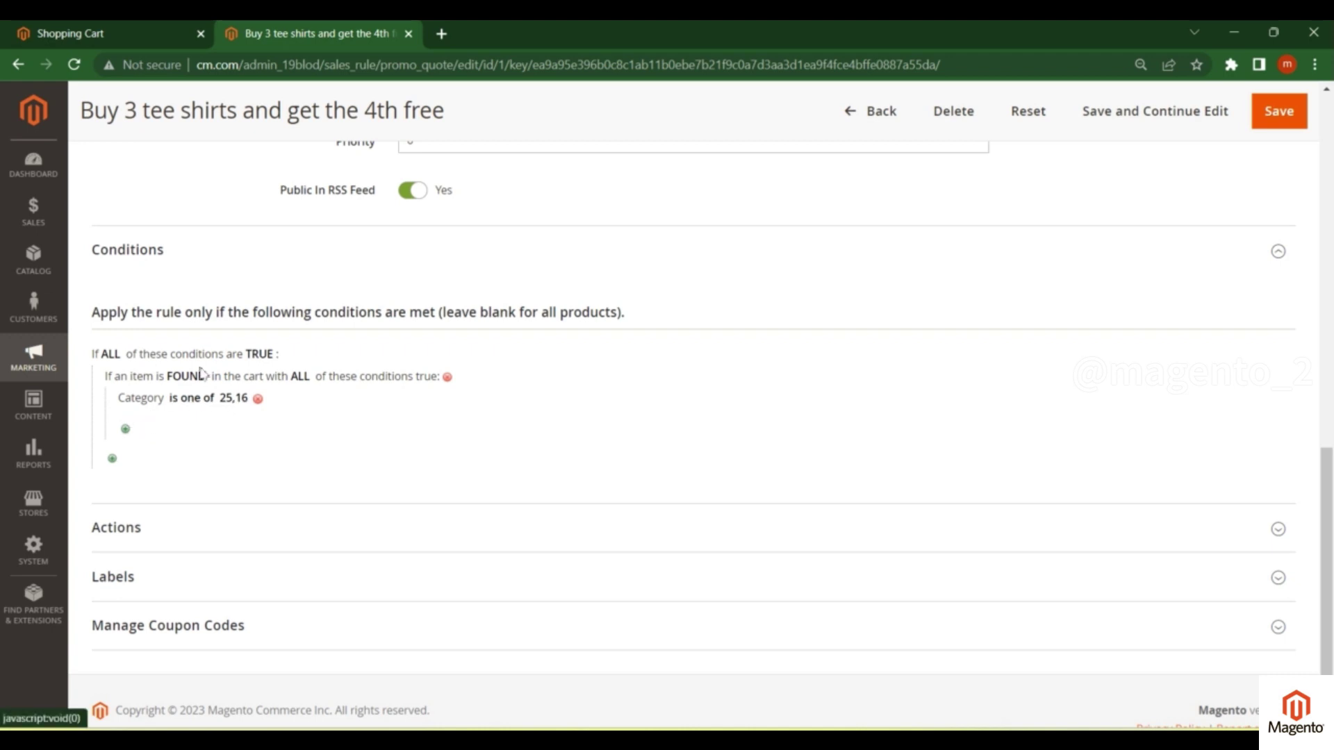
# - Add a nested "Quantity in cart" condition below the Category condition and set it to greater than 10
pyautogui.click(126, 430)
pyautogui.click(205, 432)
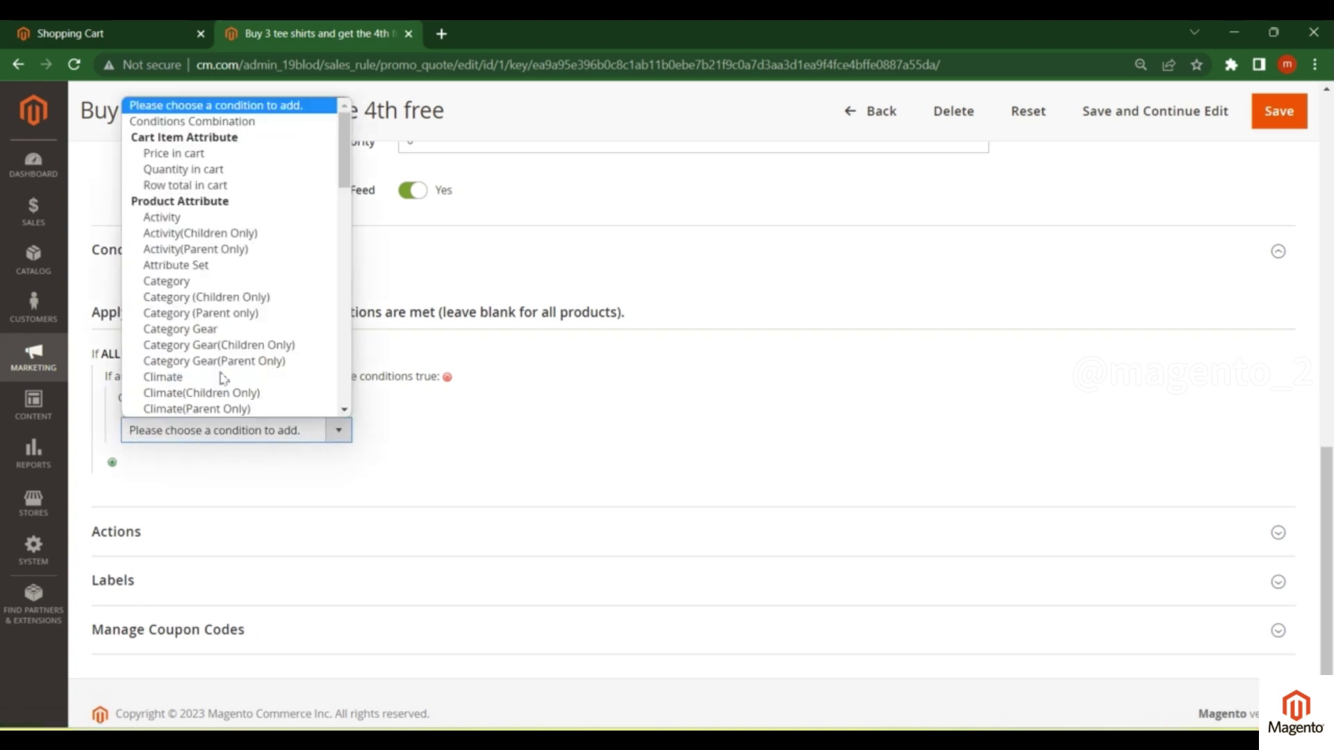
pyautogui.click(208, 169)
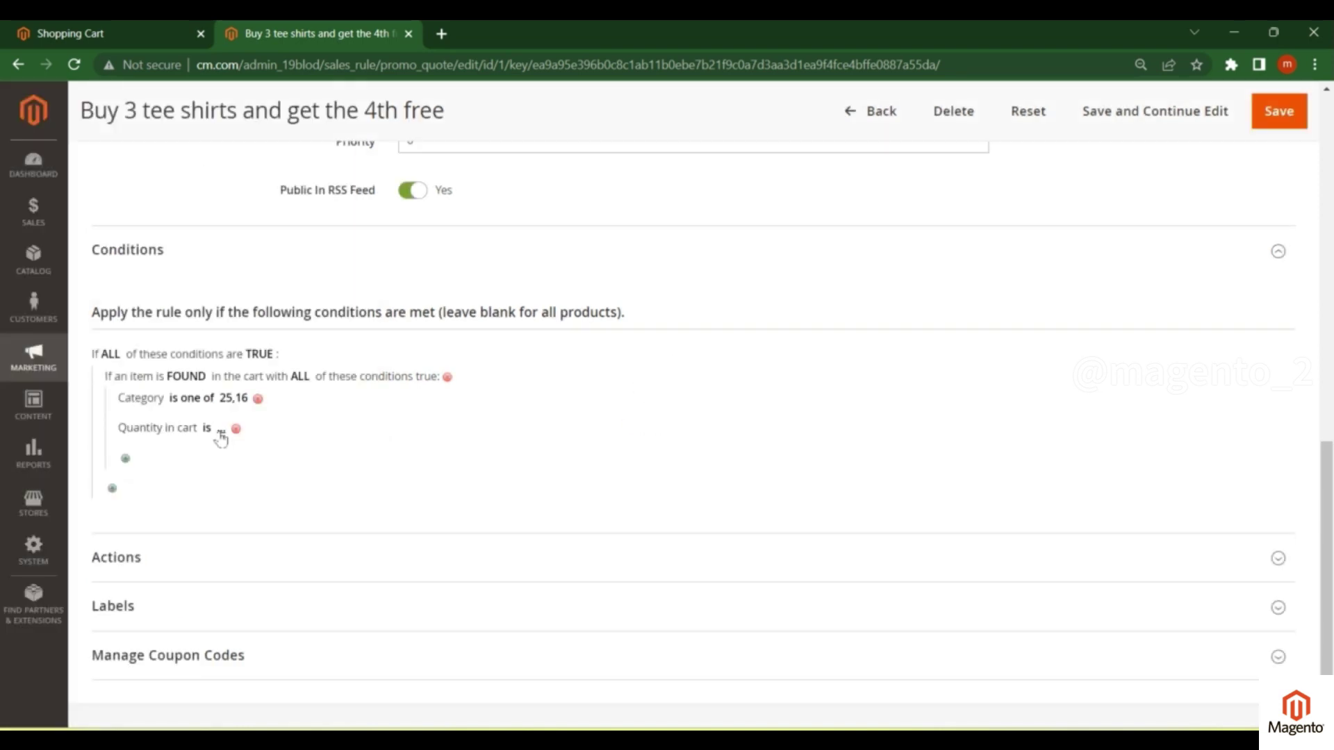
pyautogui.click(209, 428)
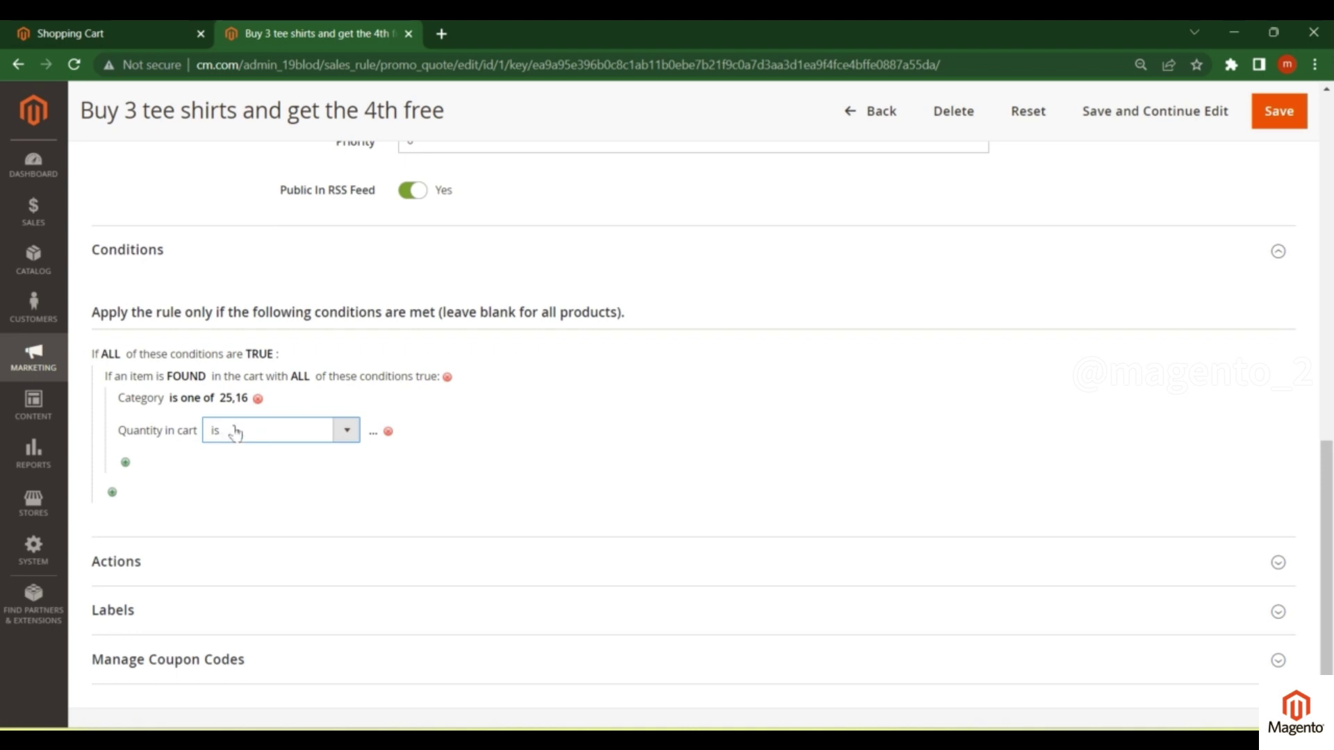
pyautogui.click(234, 433)
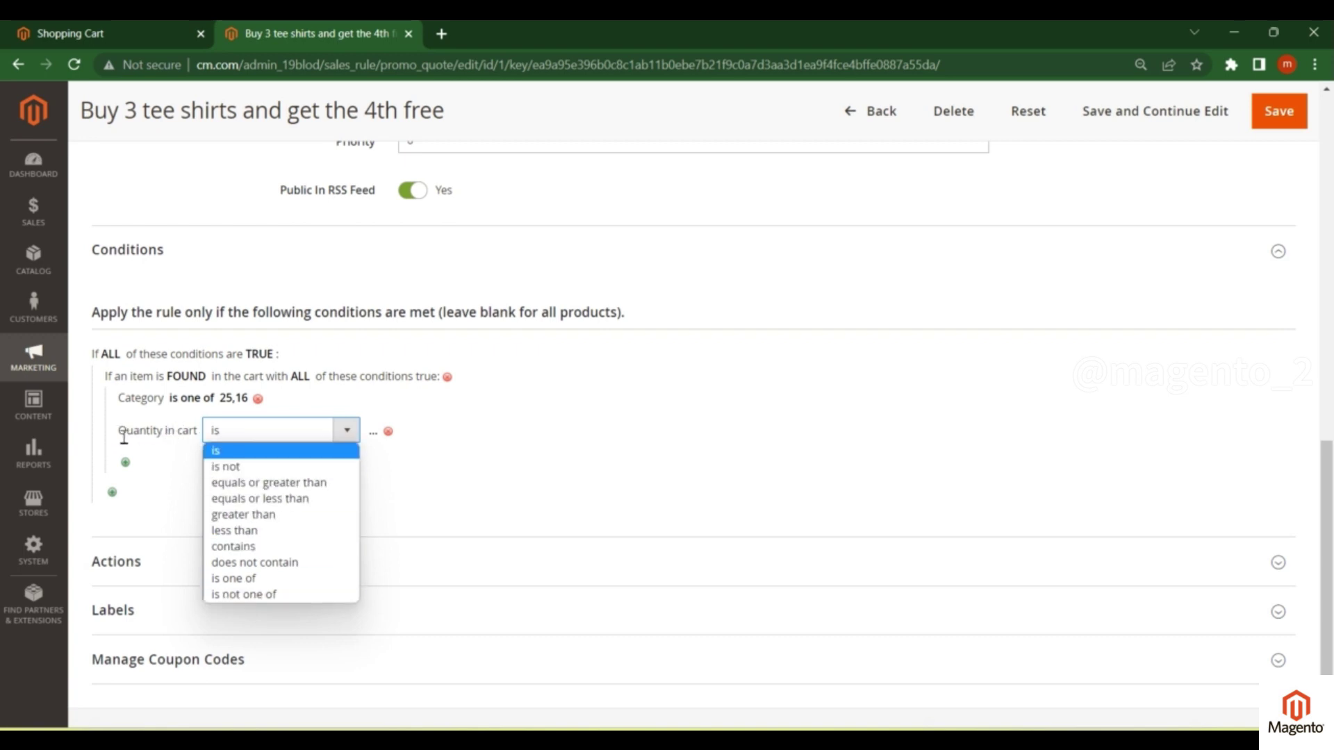
pyautogui.click(243, 515)
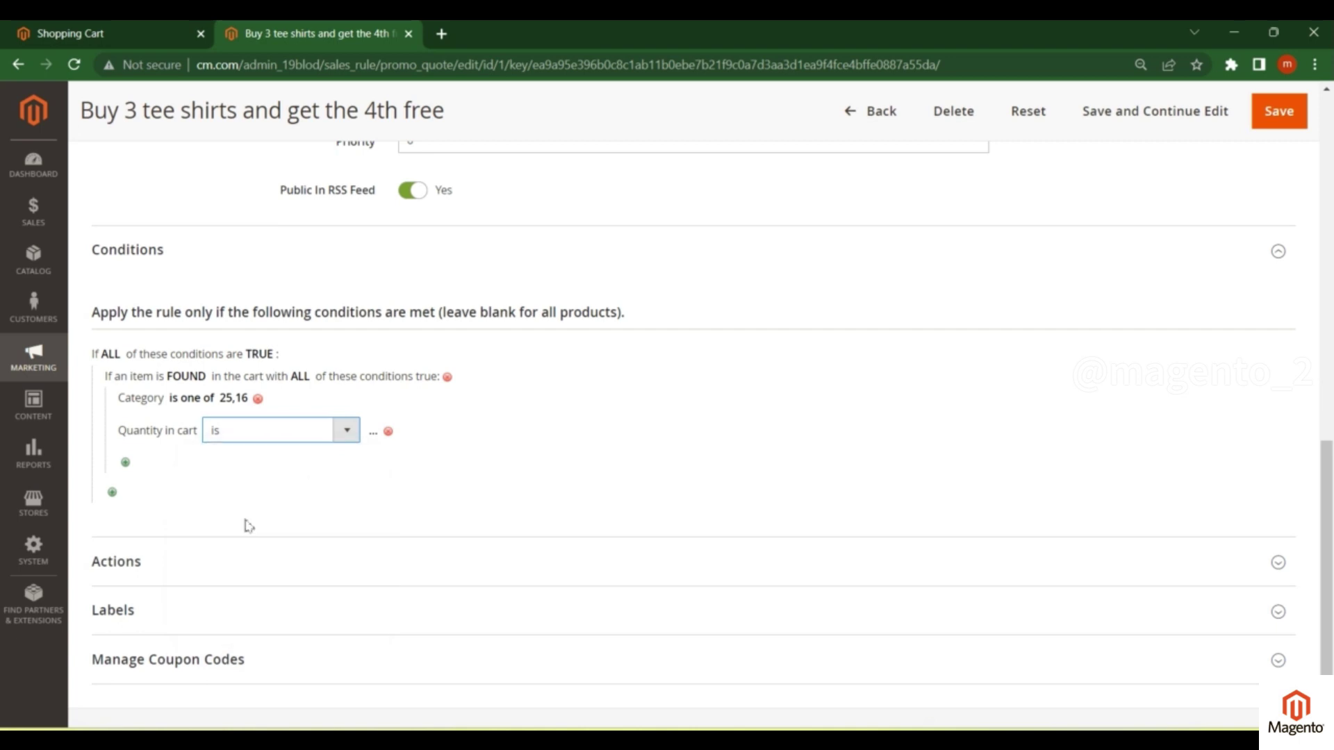
pyautogui.click(275, 432)
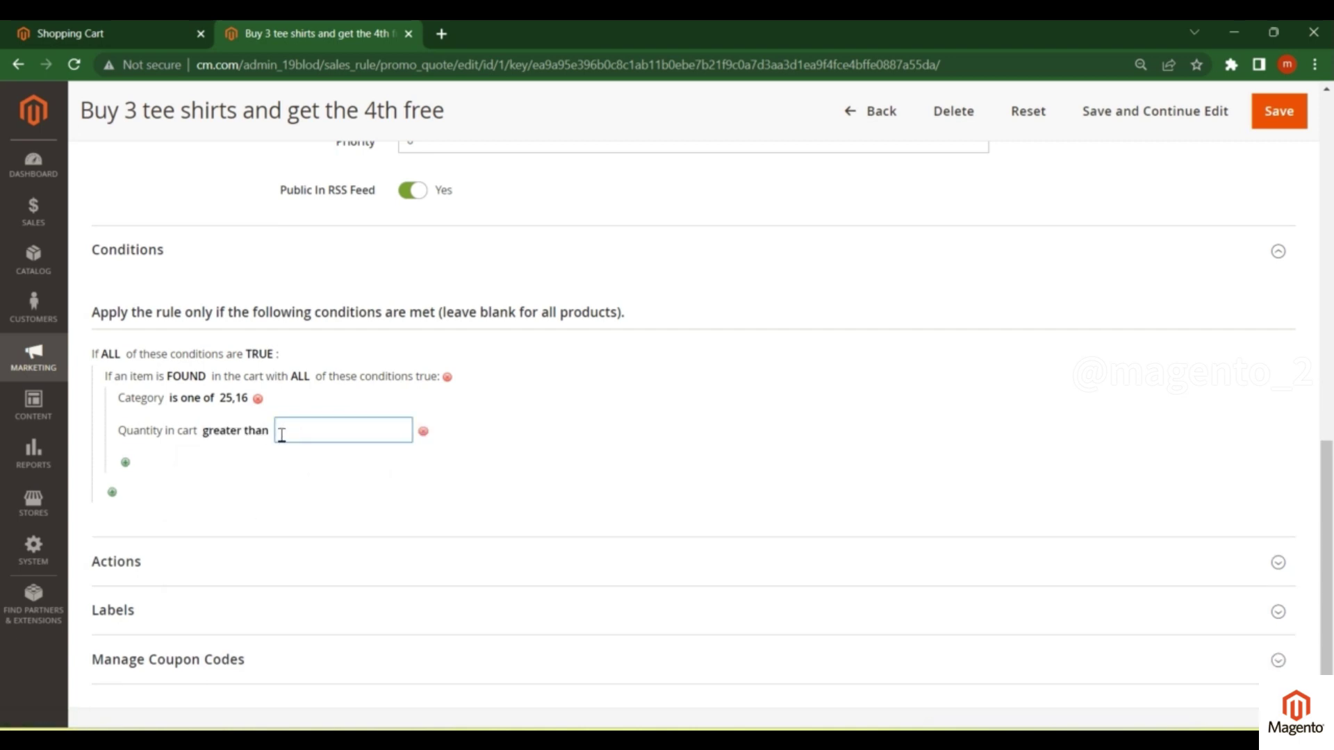
pyautogui.click(397, 460)
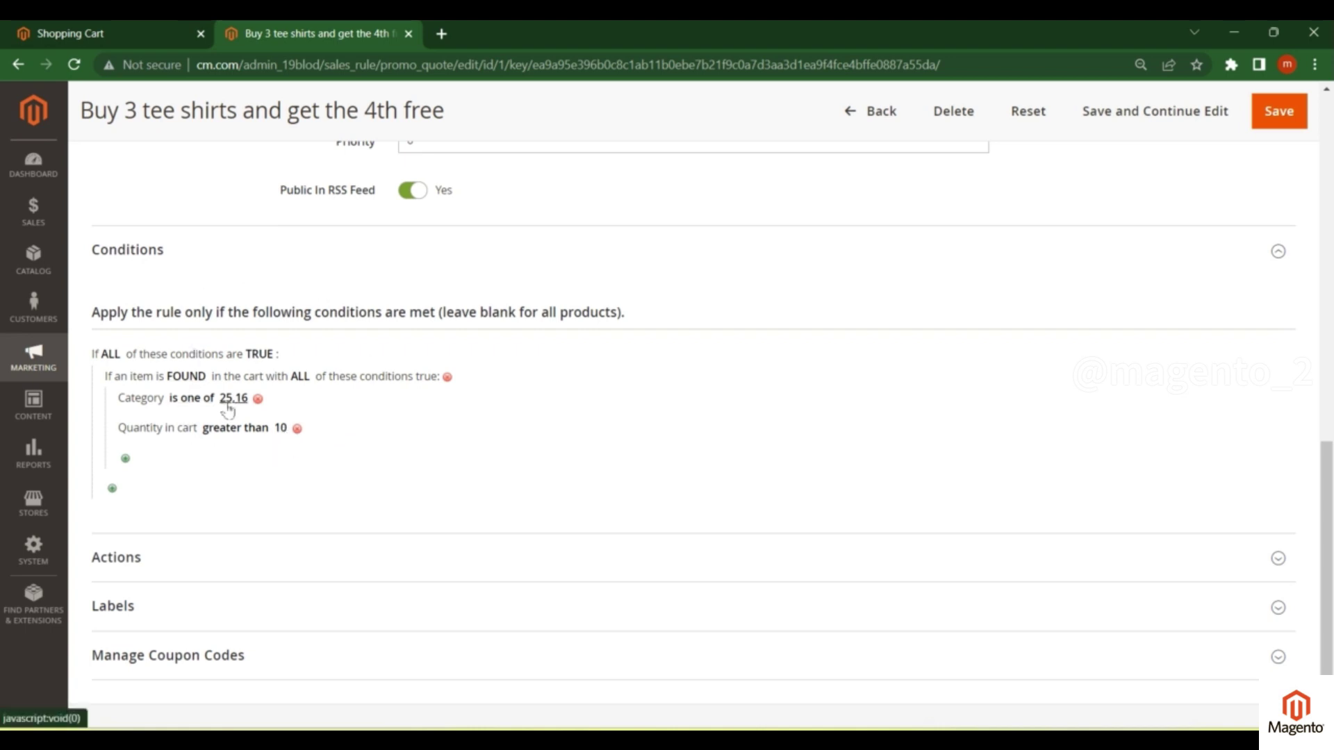
# - Check the item in the storefront shopping cart, and return to the cart price rule in the admin
pyautogui.click(152, 33)
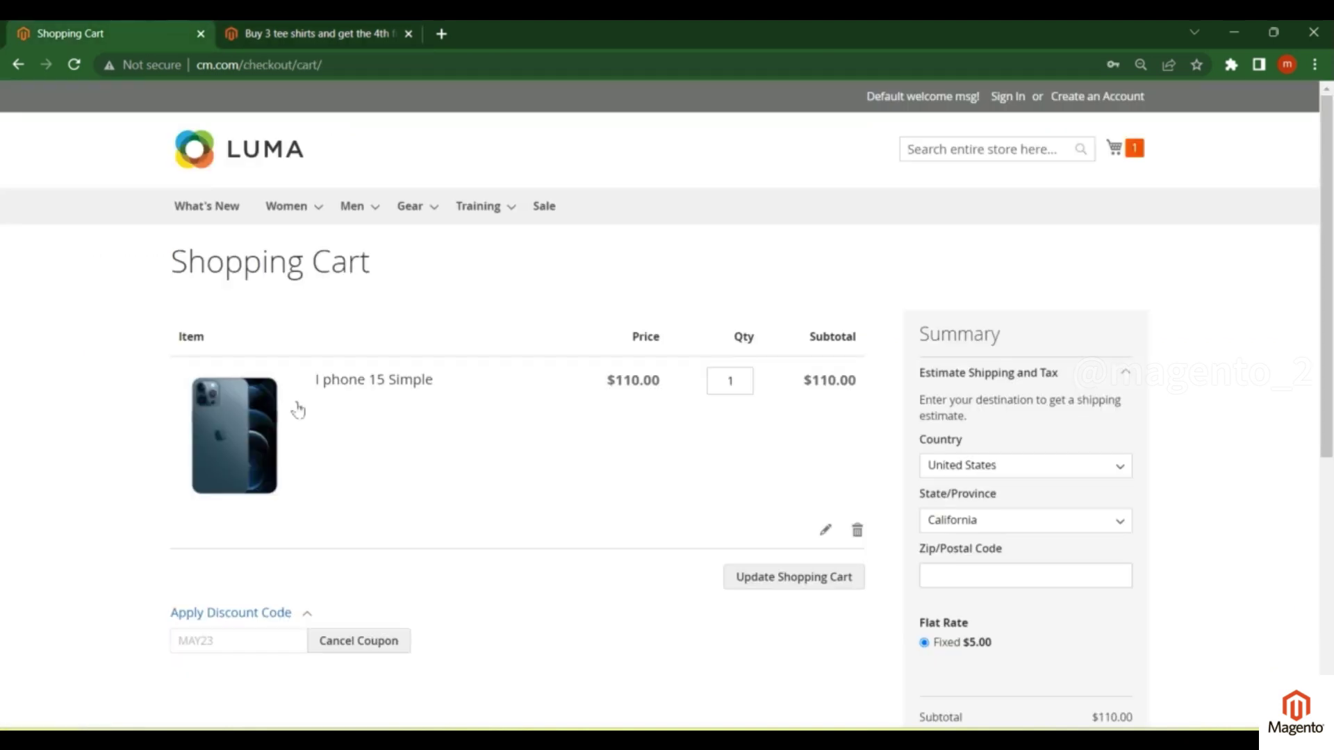
pyautogui.click(348, 35)
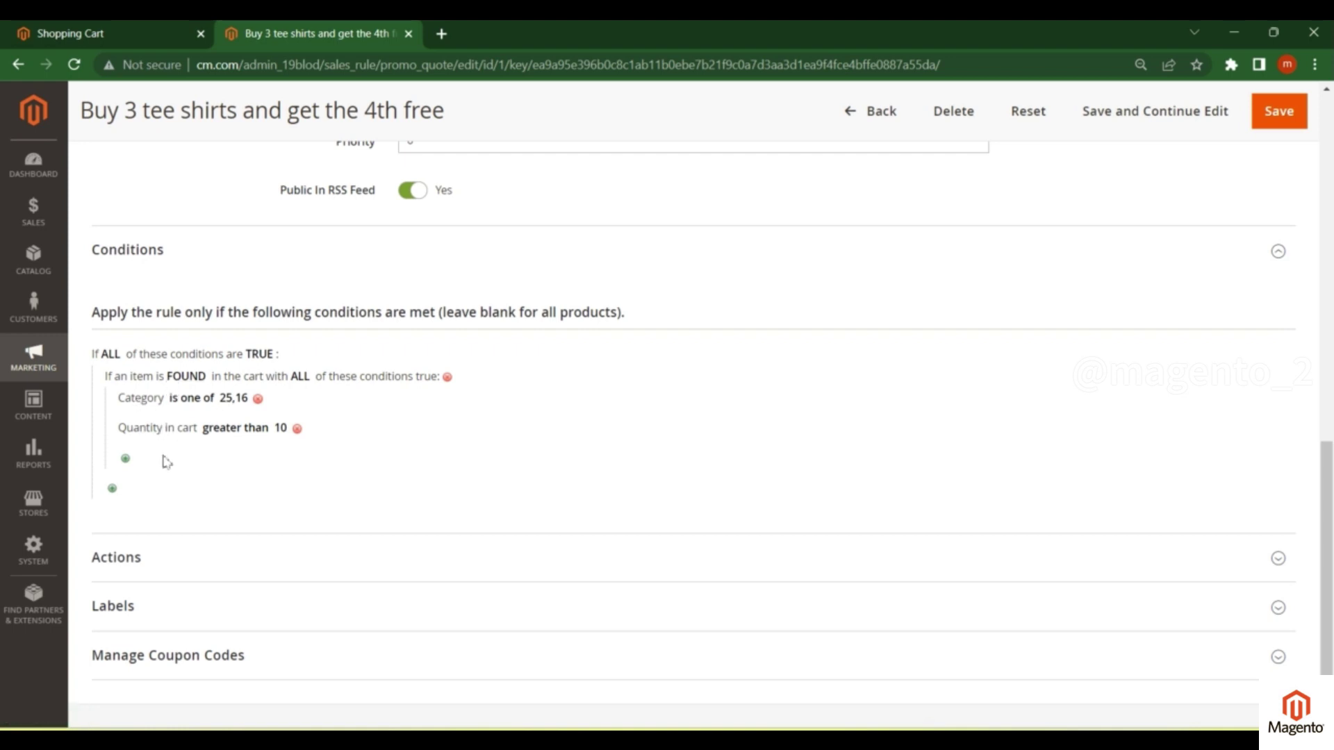
# - Expand the rule's Actions and examine the Apply discount types, keeping Buy X get Y free (discount amount is Y)
pyautogui.scroll(-2, 318, 403)
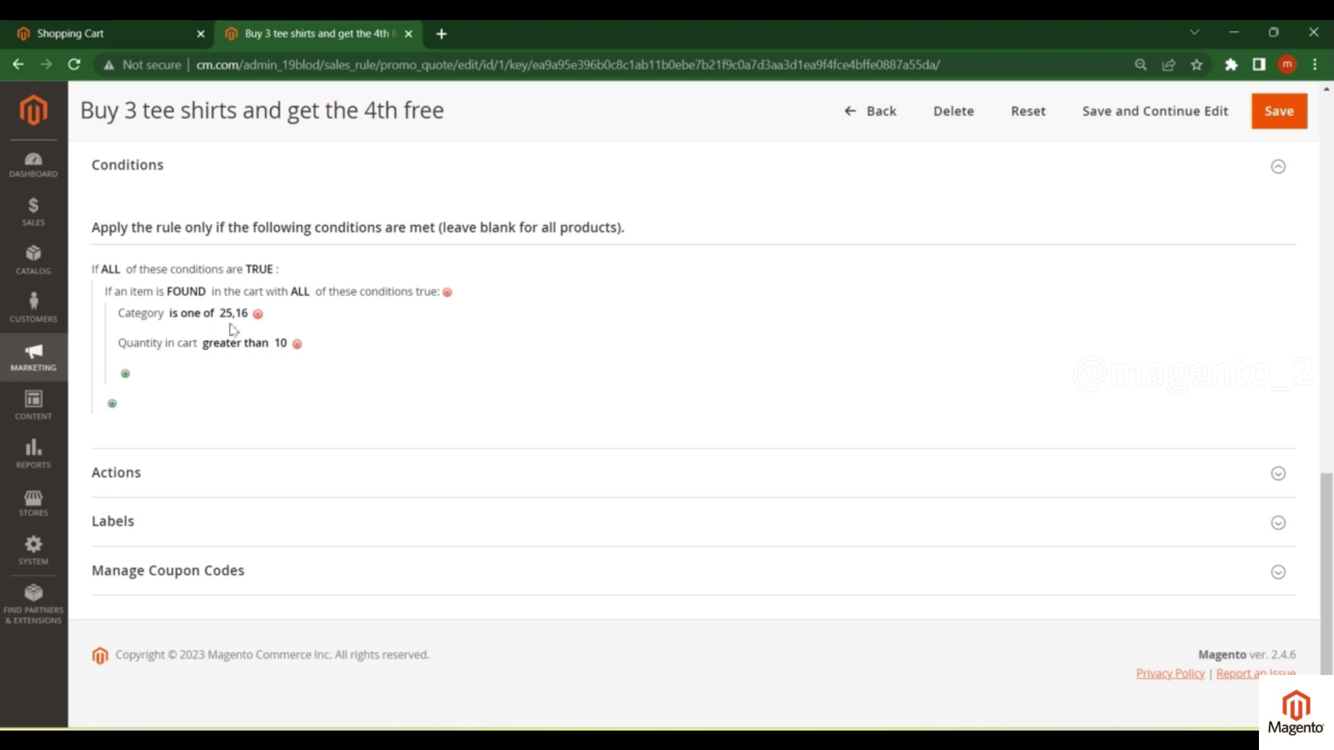
pyautogui.click(124, 486)
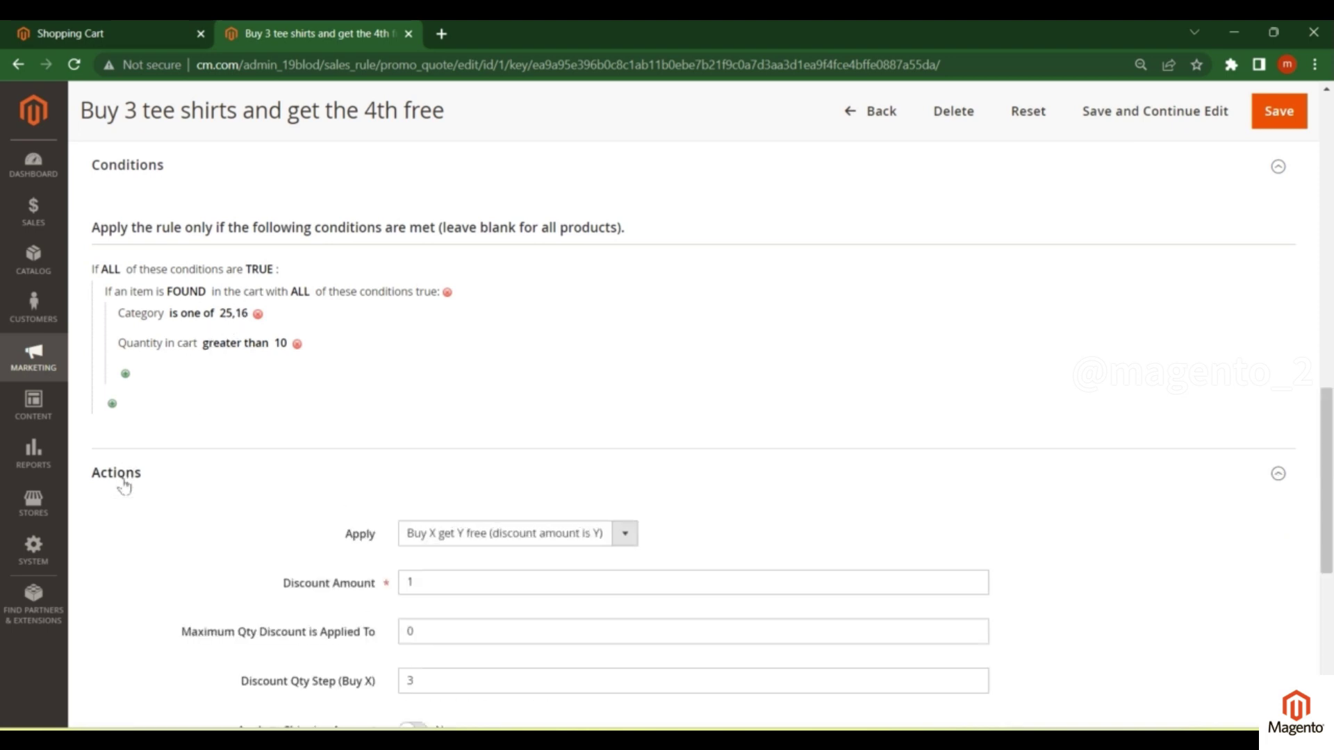
pyautogui.scroll(-3, 139, 383)
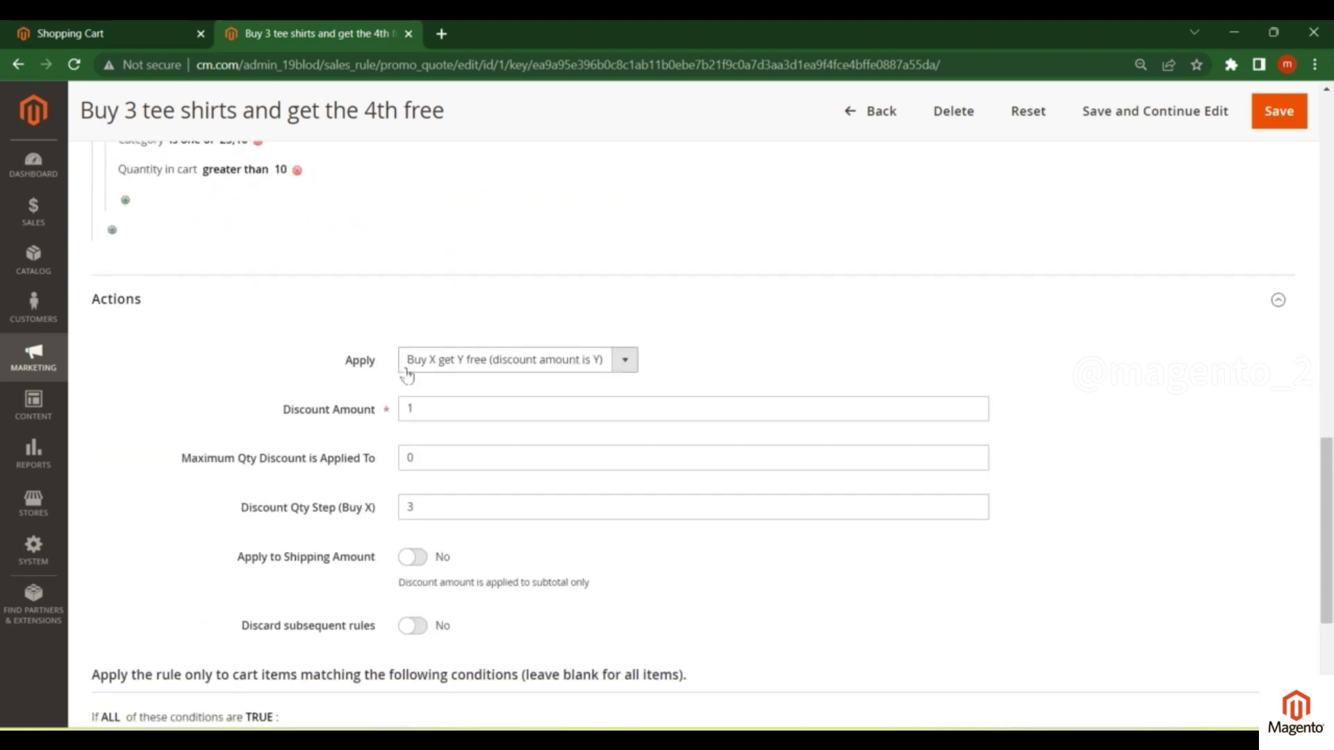
pyautogui.click(429, 360)
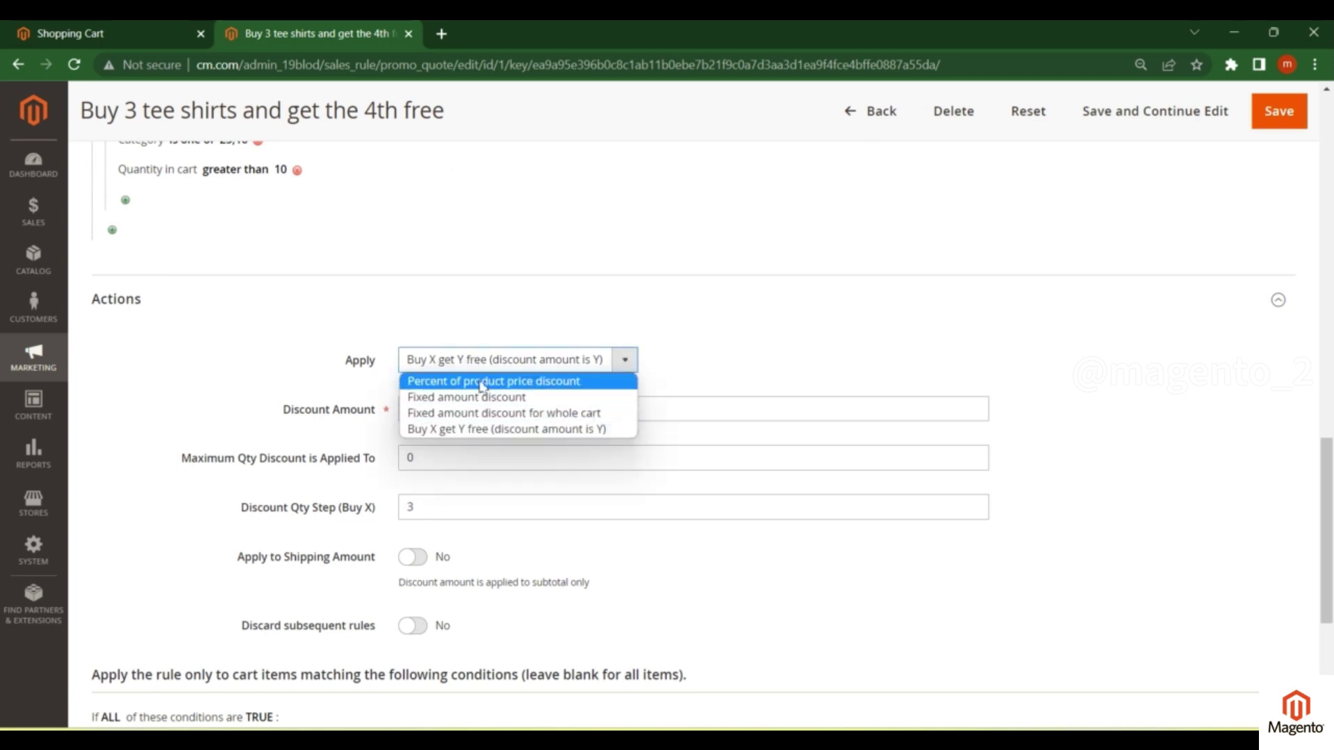
pyautogui.click(446, 362)
pyautogui.click(428, 364)
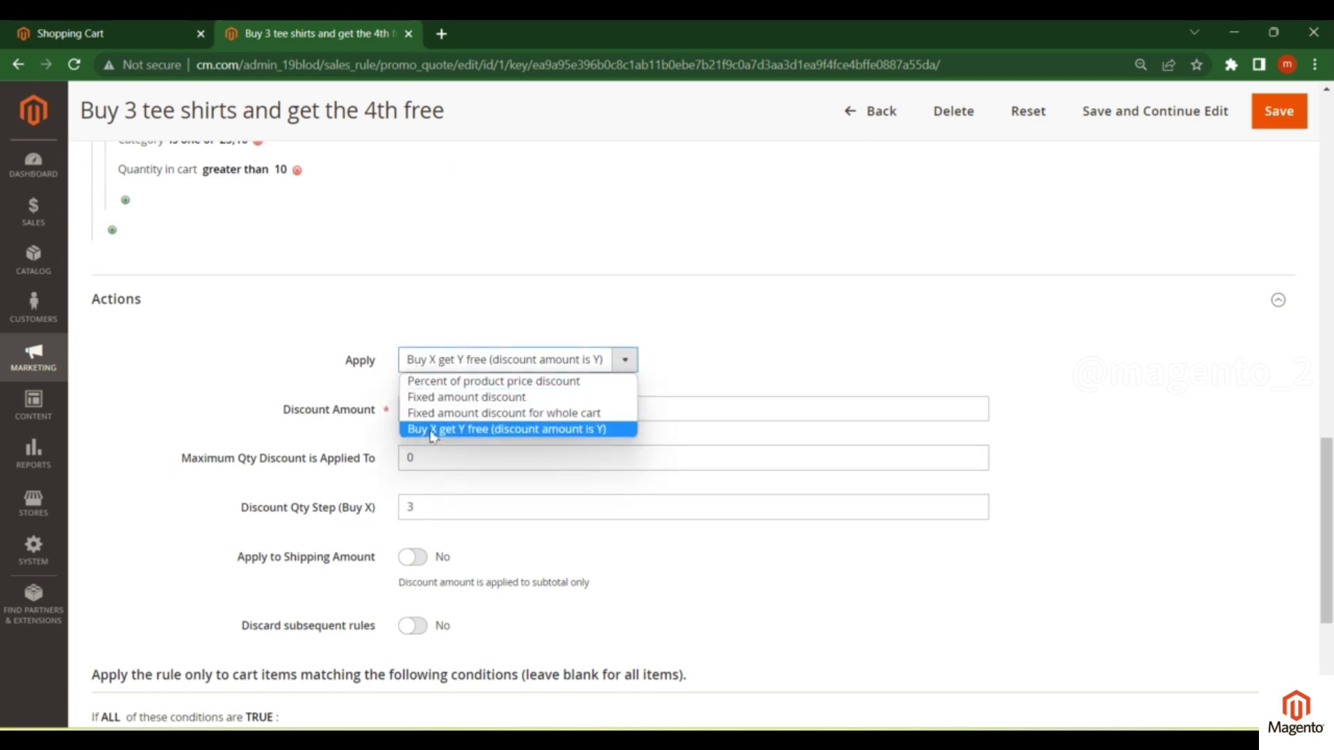
pyautogui.click(482, 431)
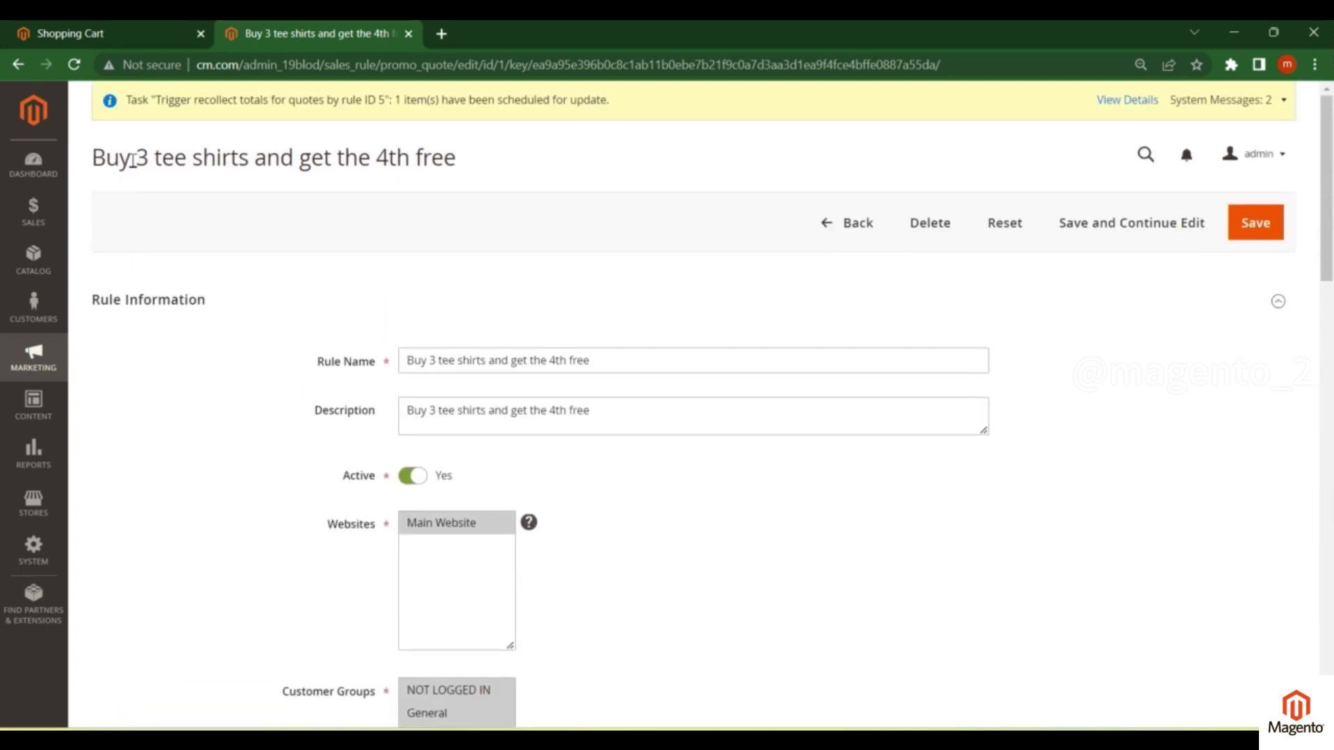
# - Compare the rule's title with its Discount Amount and Discount Qty Step (Buy X) values
pyautogui.moveTo(94, 159); pyautogui.dragTo(483, 166)
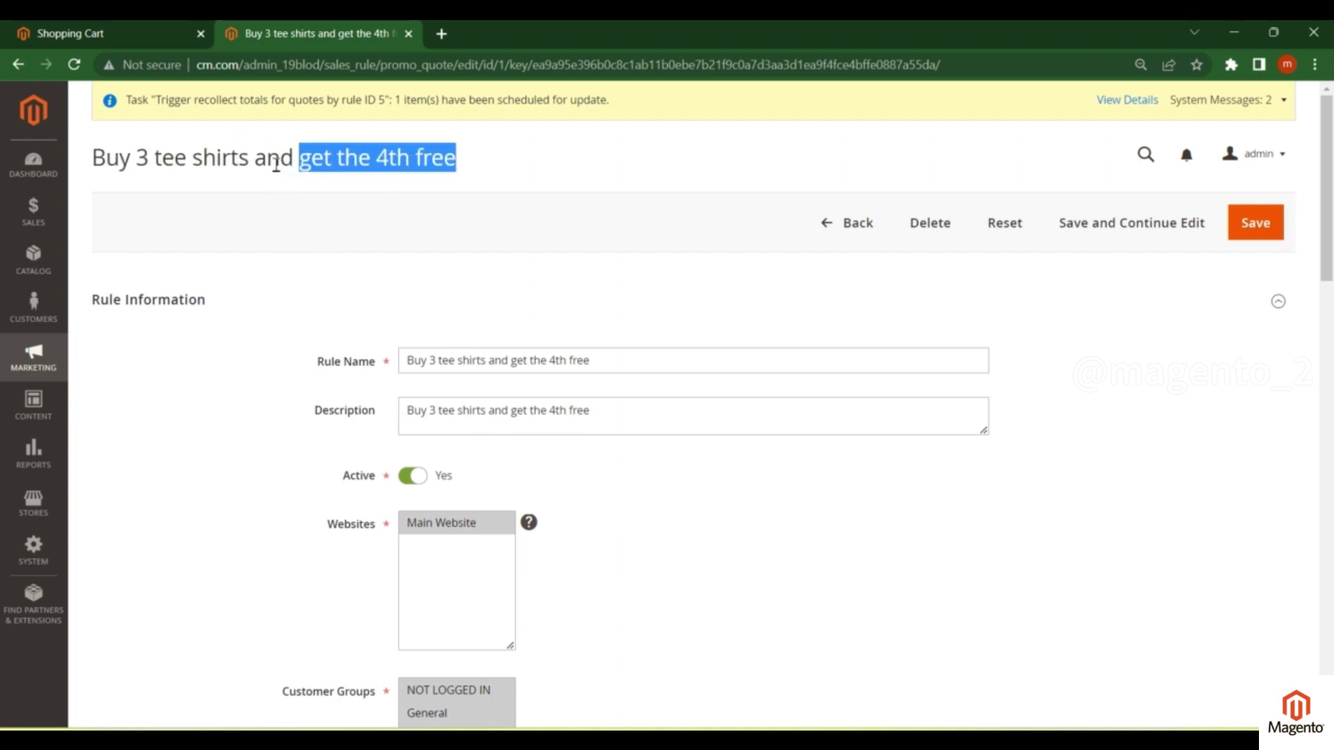
pyautogui.scroll(-15, 279, 167)
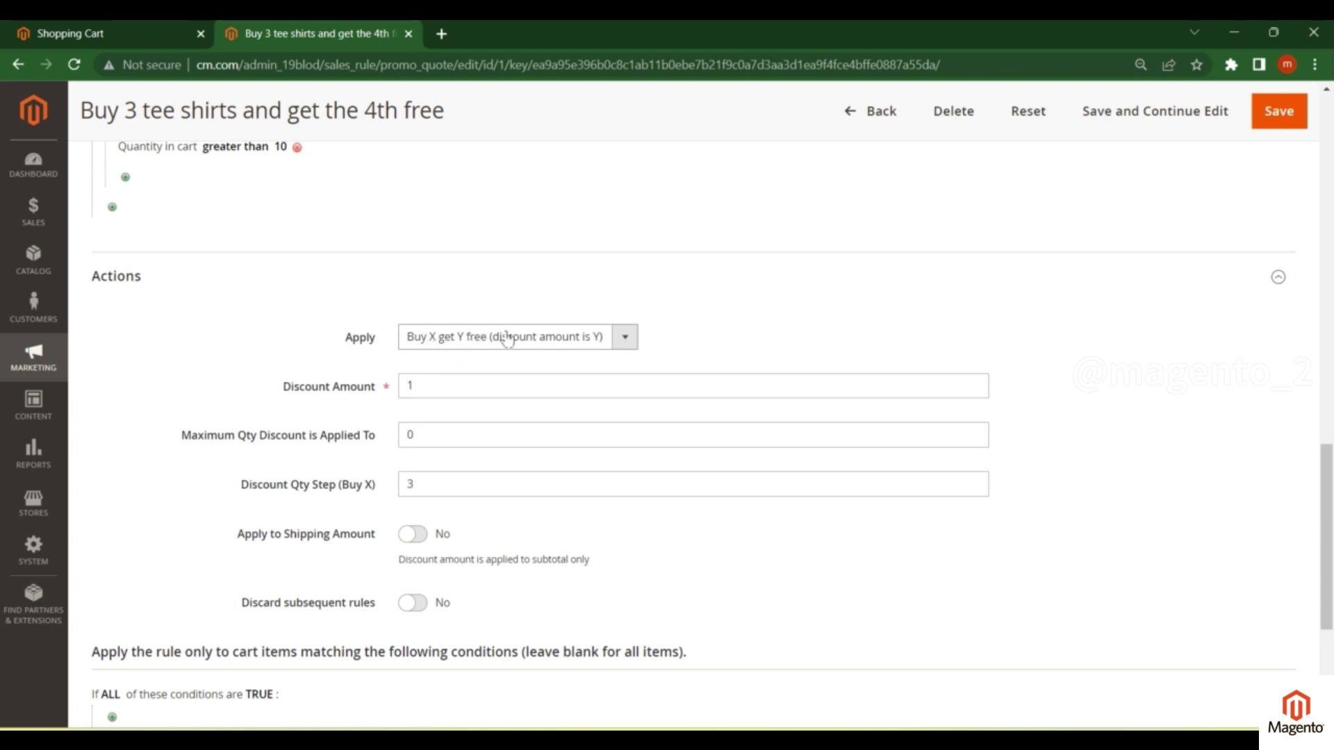
pyautogui.doubleClick(426, 392)
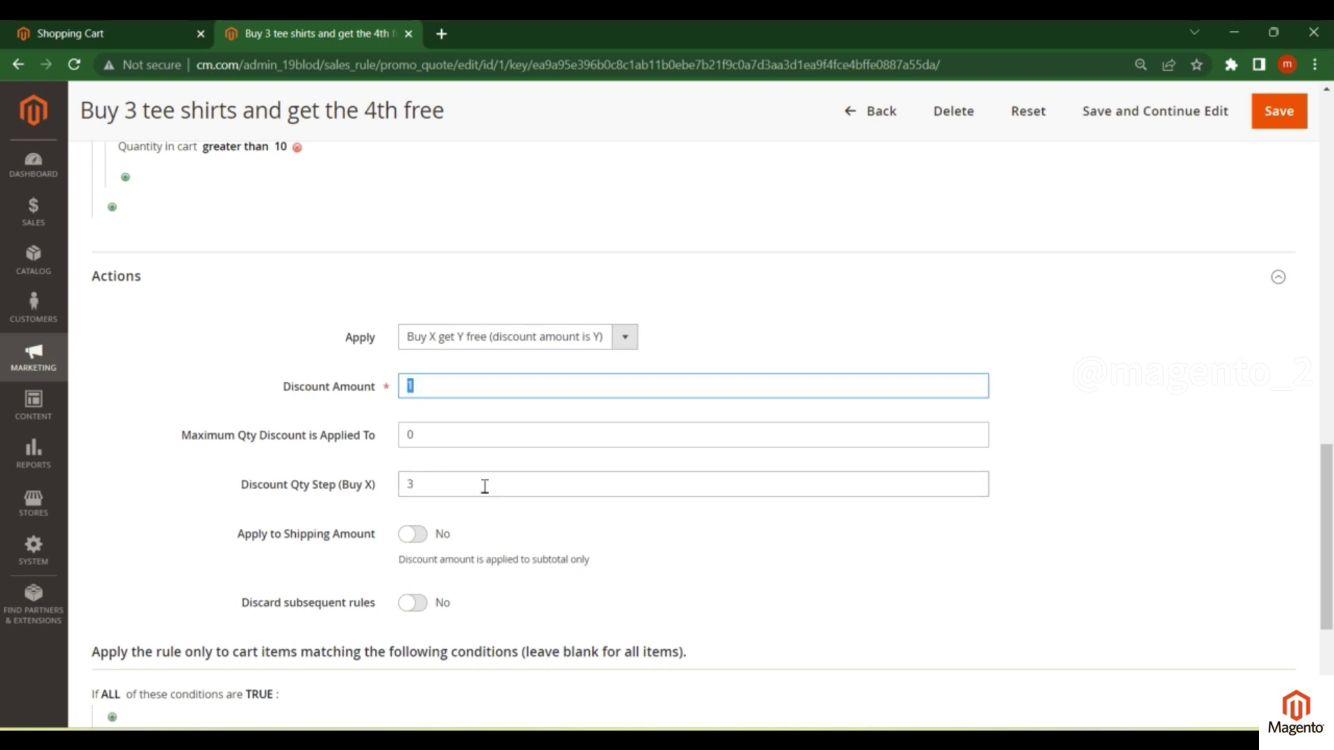
pyautogui.click(383, 513)
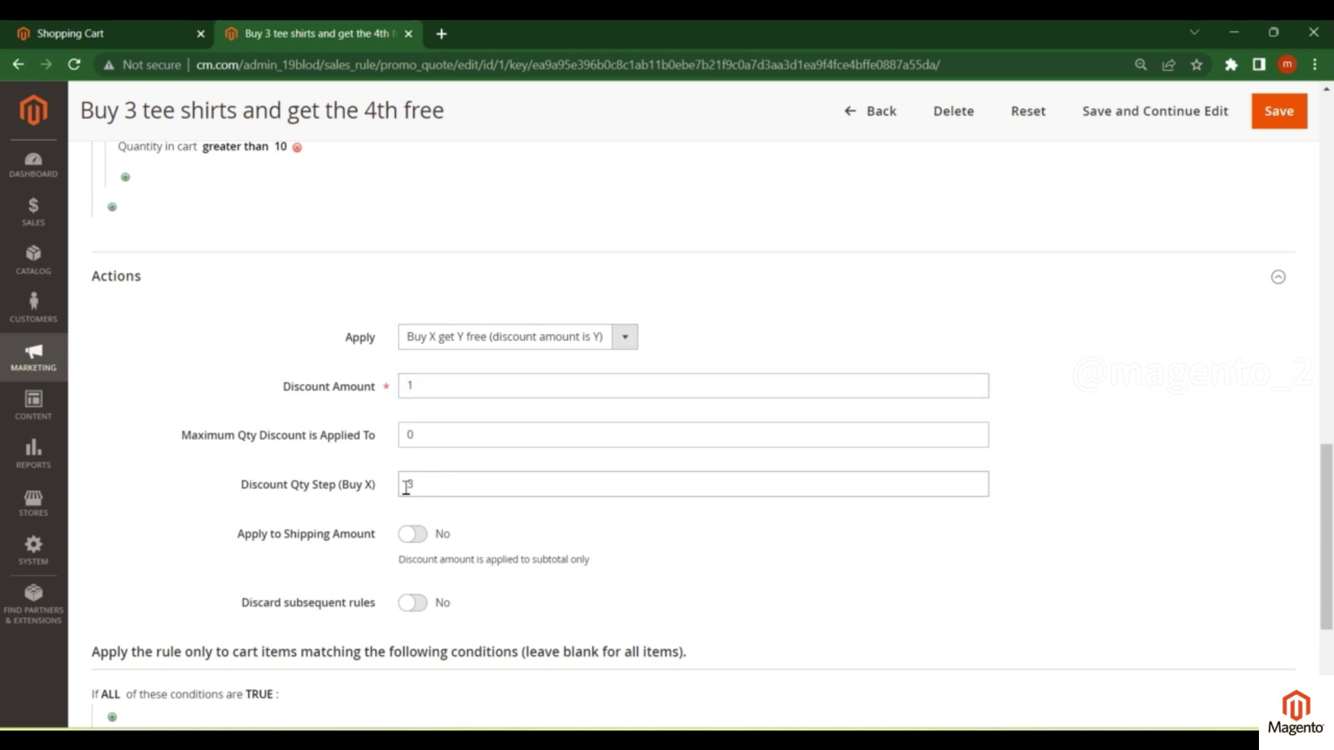
pyautogui.doubleClick(411, 486)
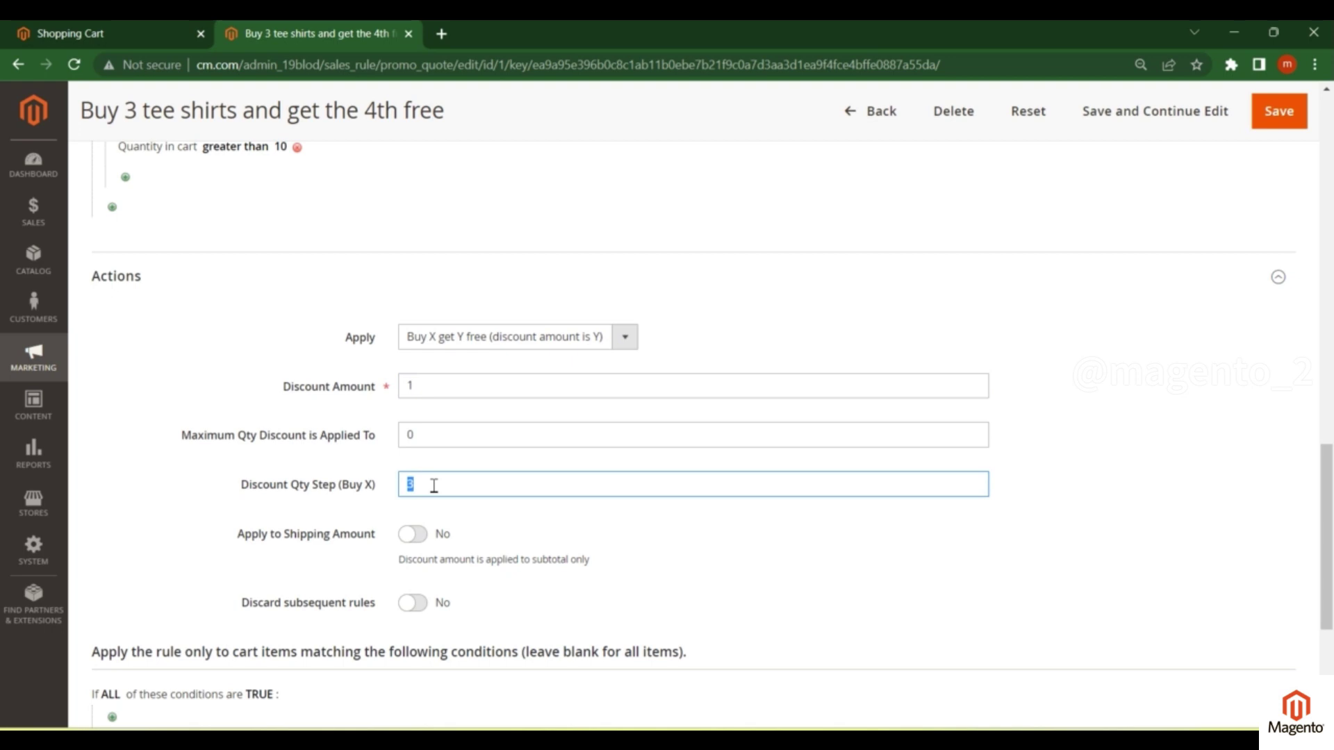
pyautogui.doubleClick(450, 387)
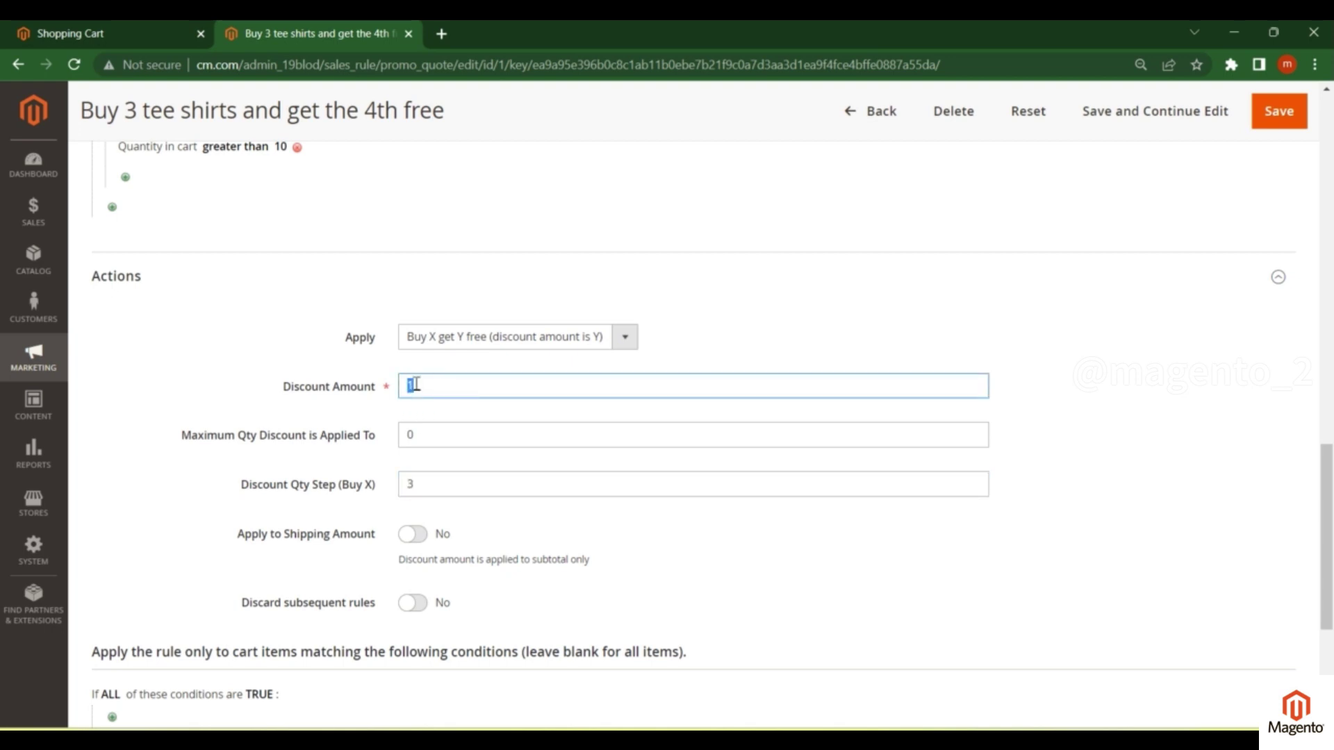
# - Review the remaining action settings, check the storefront shopping cart, and return to the cart price rule
pyautogui.scroll(-4, 415, 384)
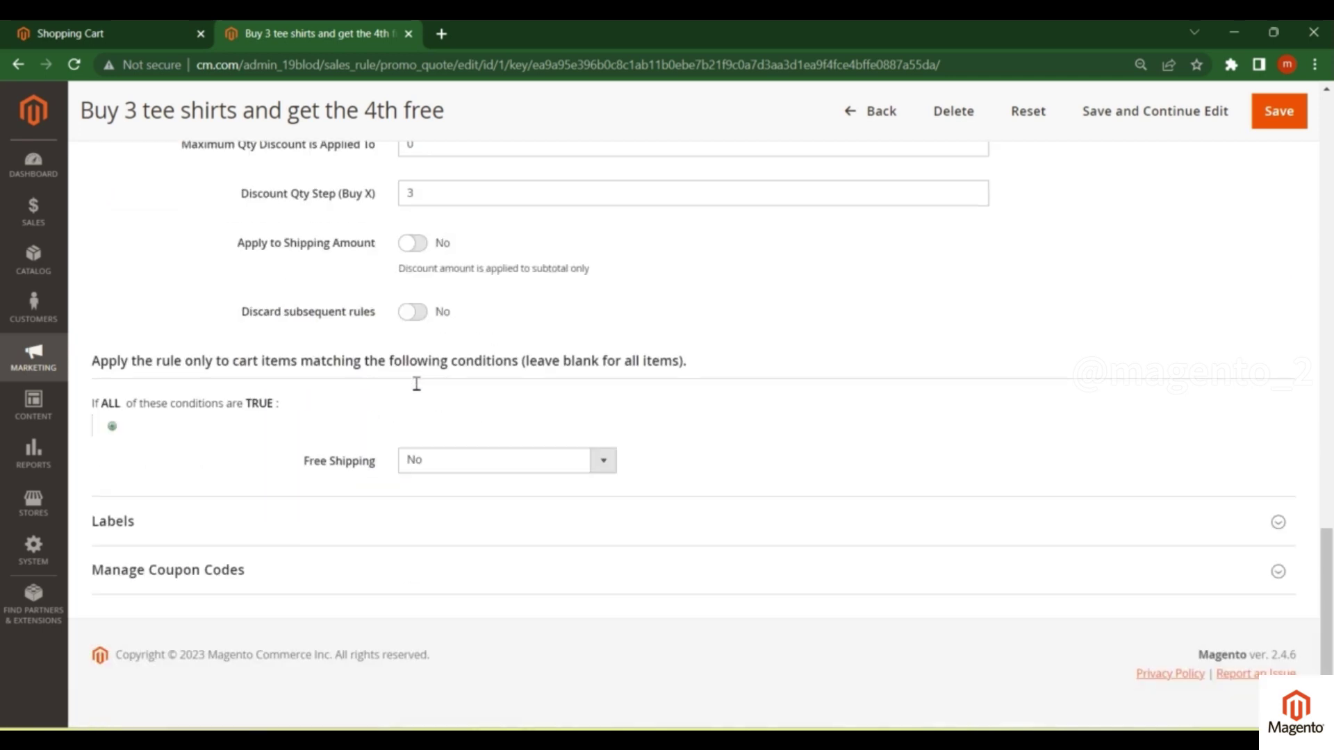
pyautogui.scroll(2, 415, 384)
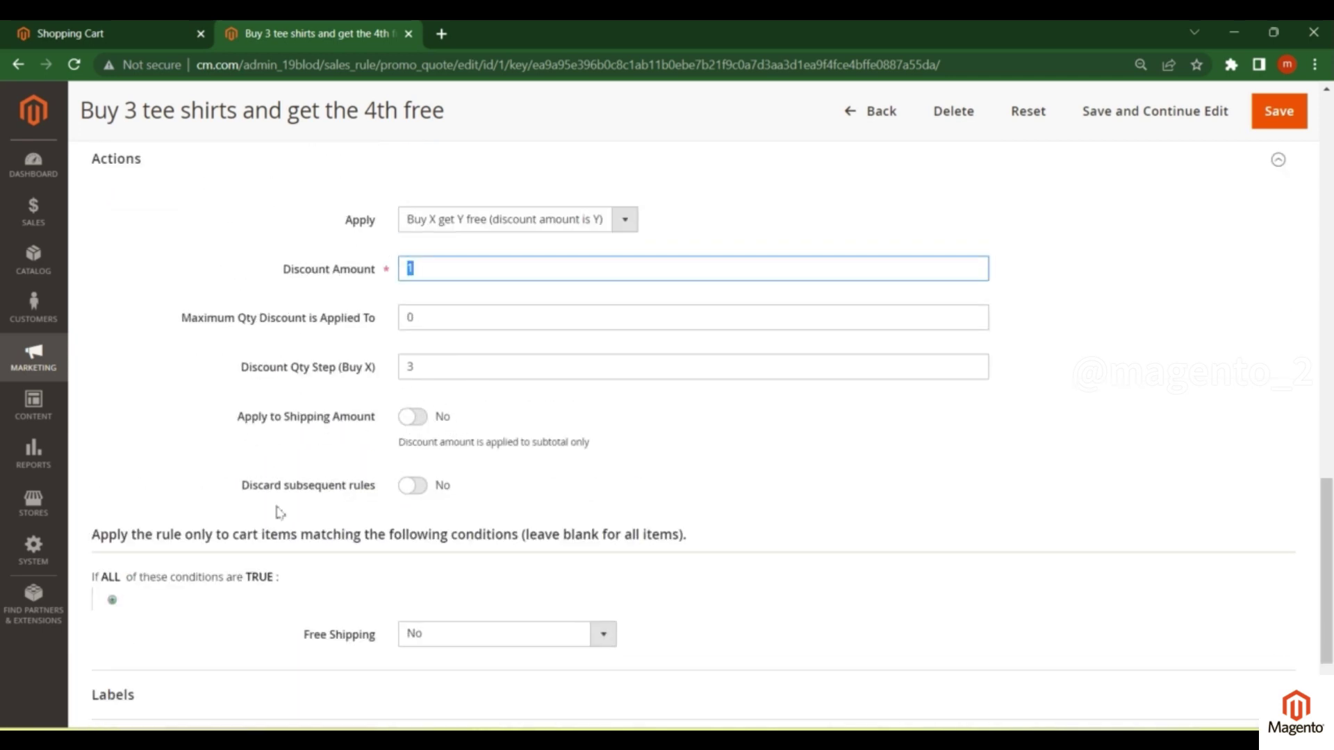
pyautogui.click(117, 29)
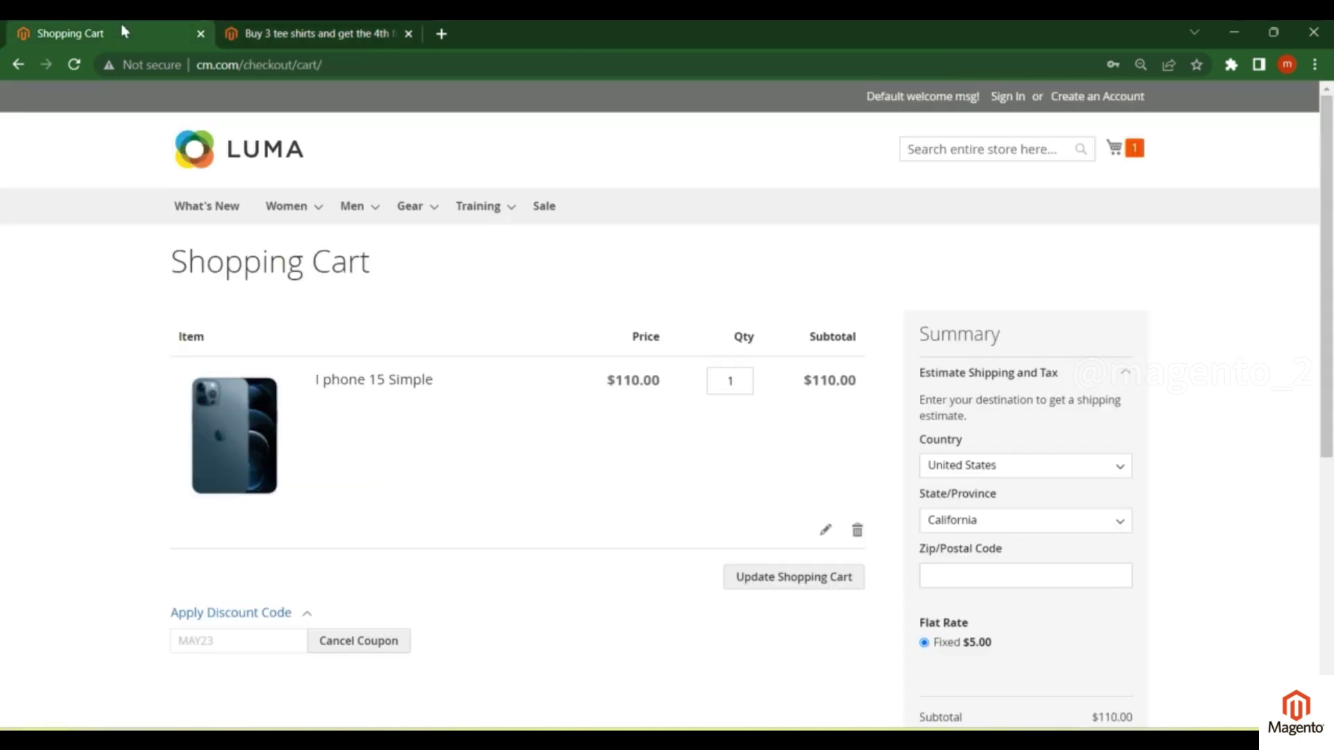
pyautogui.click(366, 28)
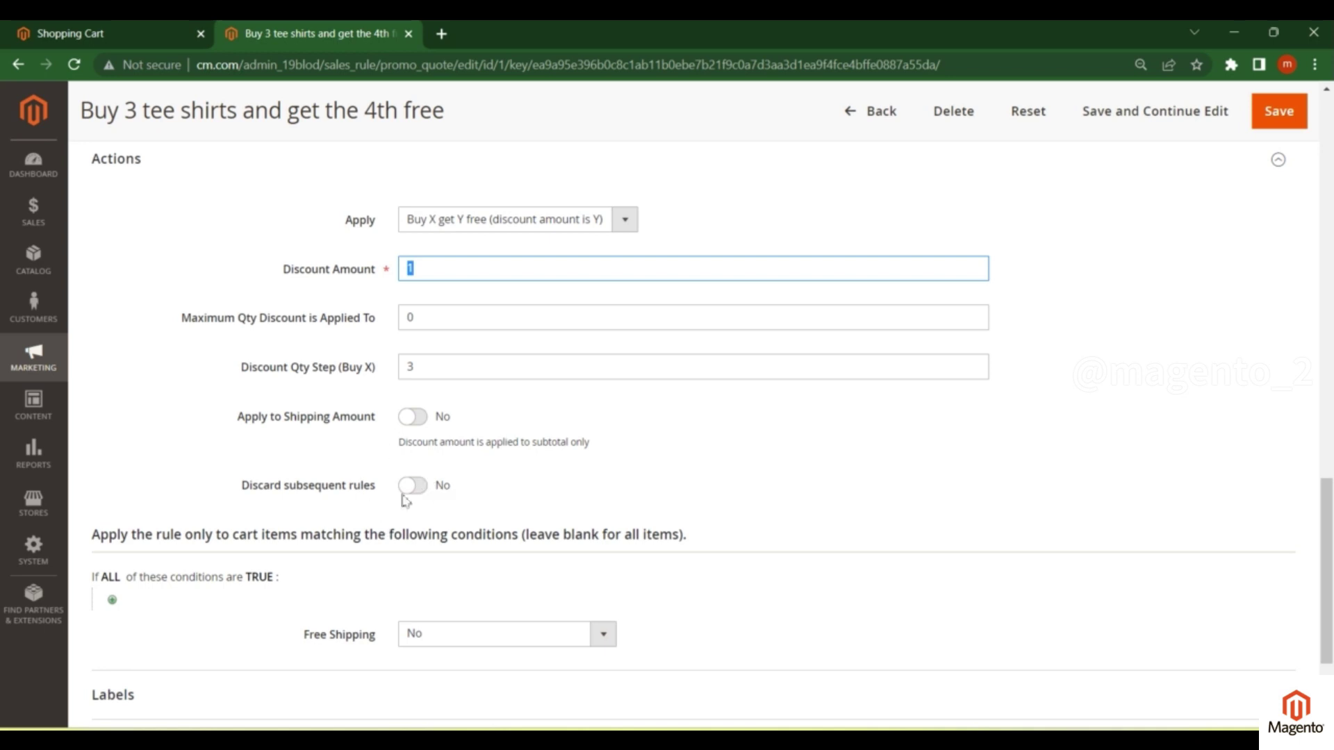
# - Try out Discard subsequent rules by switching it to Yes, and set it back to No
pyautogui.click(417, 488)
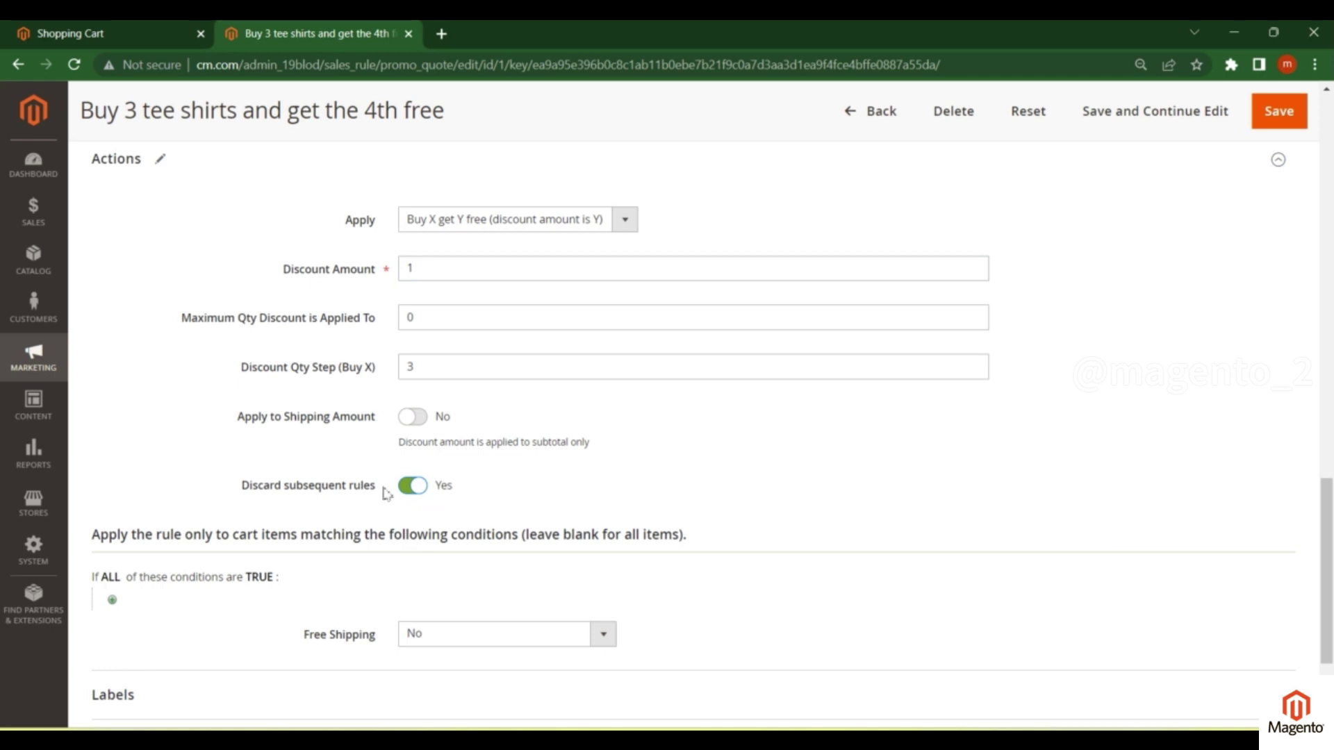
pyautogui.click(423, 488)
pyautogui.click(416, 489)
# - Examine the Free Shipping options of the rule's actions, keeping No selected
pyautogui.scroll(-3, 237, 425)
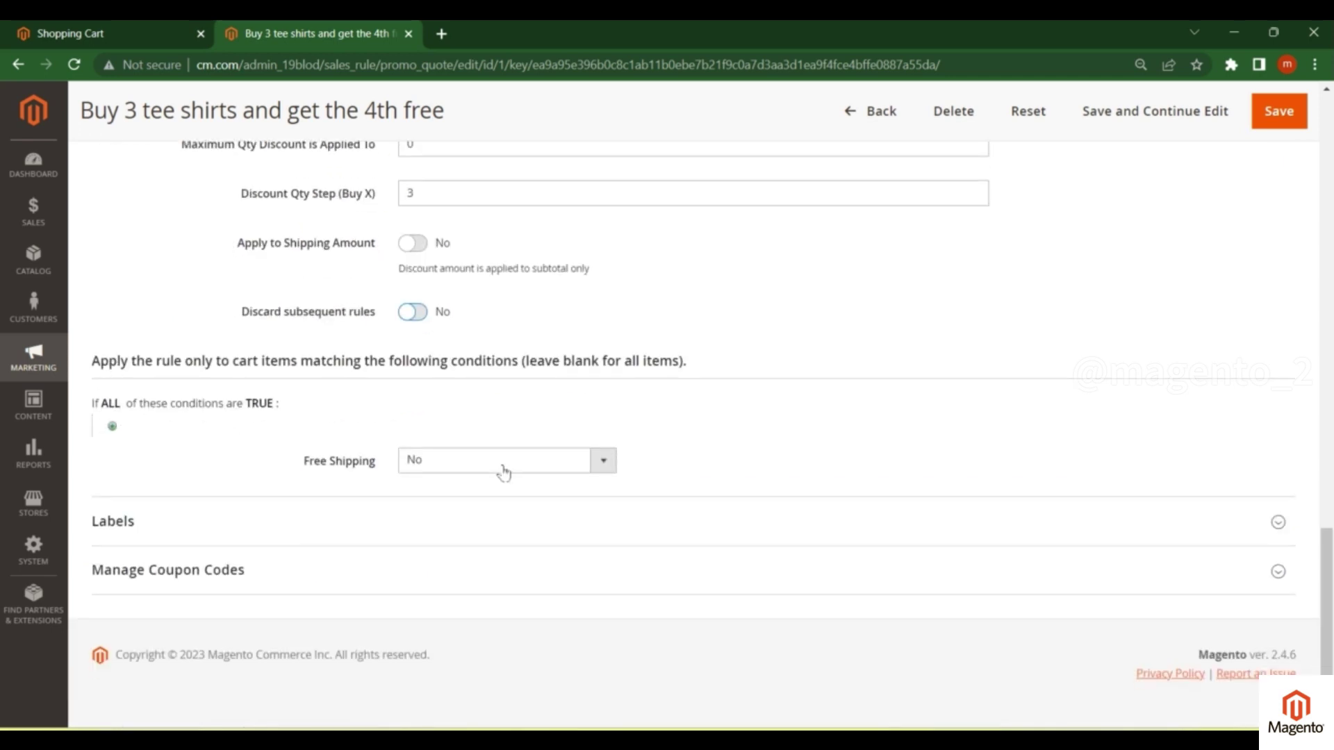
pyautogui.click(451, 462)
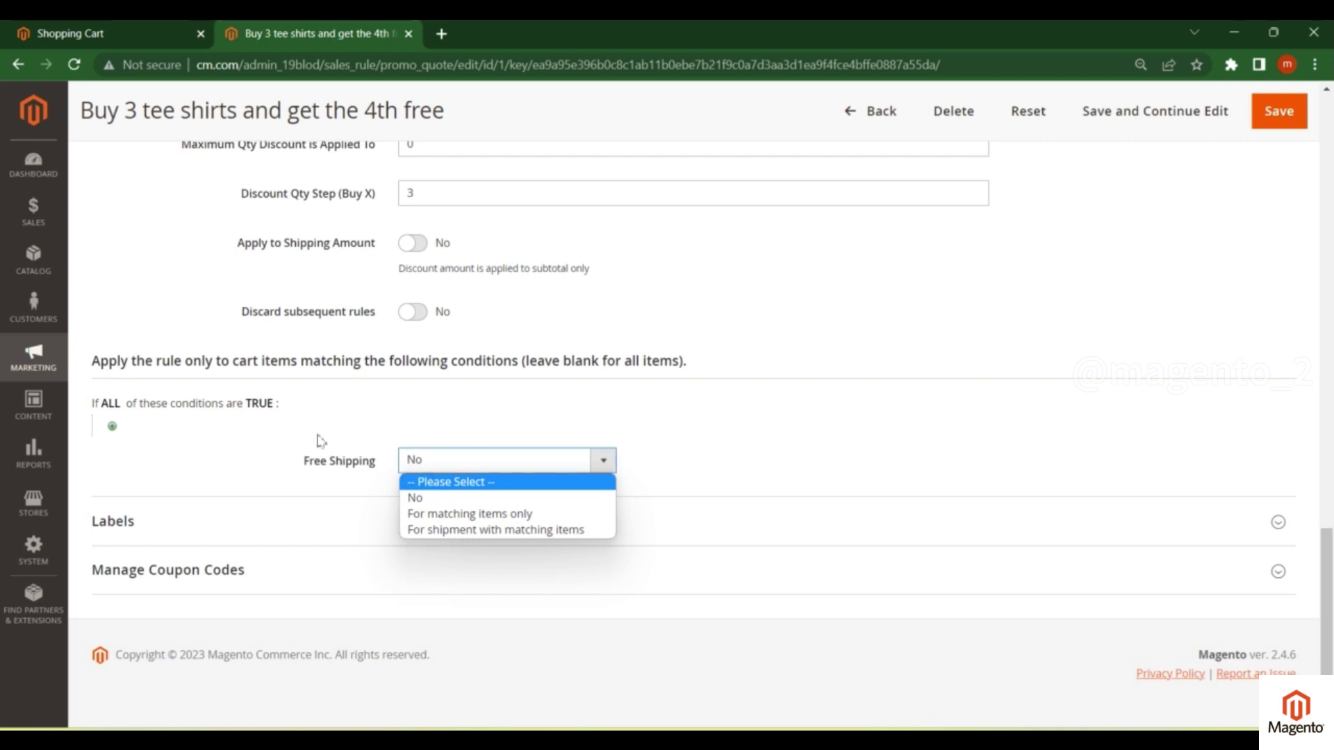
pyautogui.click(307, 405)
# - Leave the tee shirt rule without saving and open the "Spend $50 or more - shipping is free!" rule from the list
pyautogui.scroll(15, 348, 456)
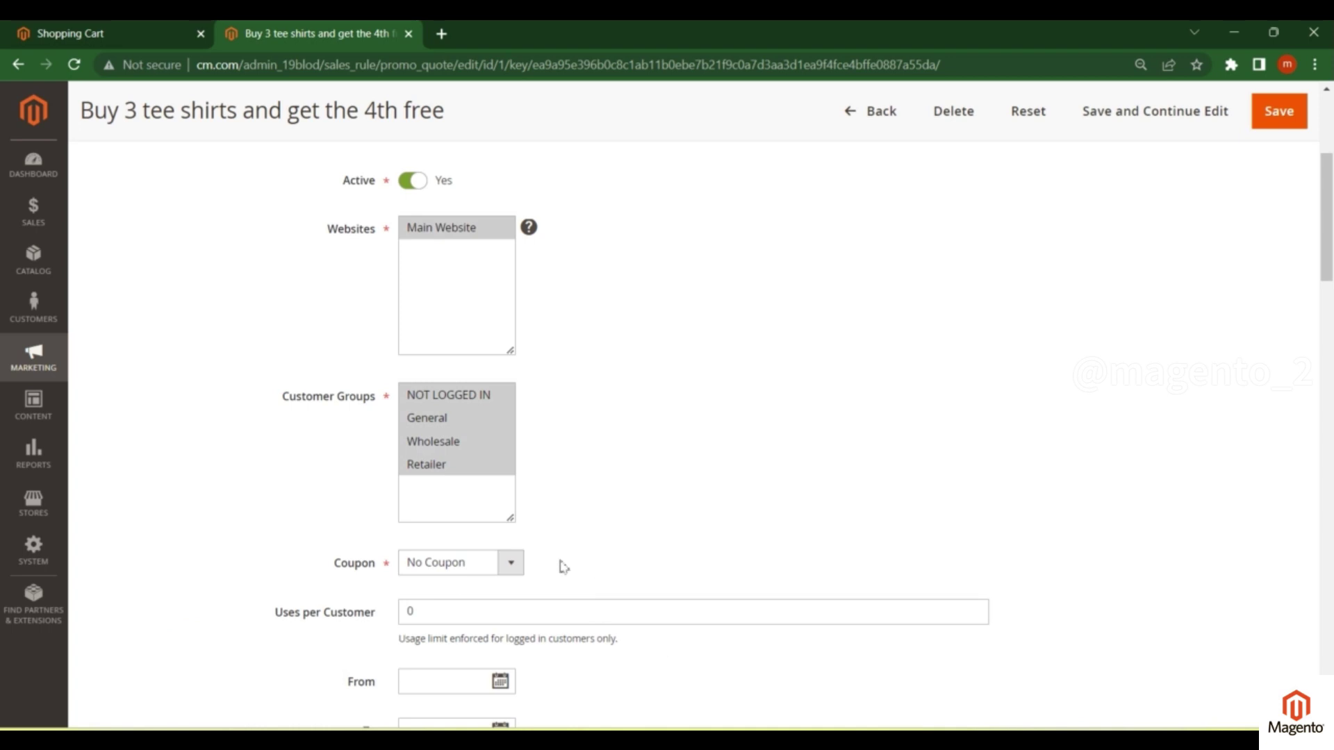
pyautogui.scroll(-1, 556, 564)
pyautogui.scroll(6, 695, 416)
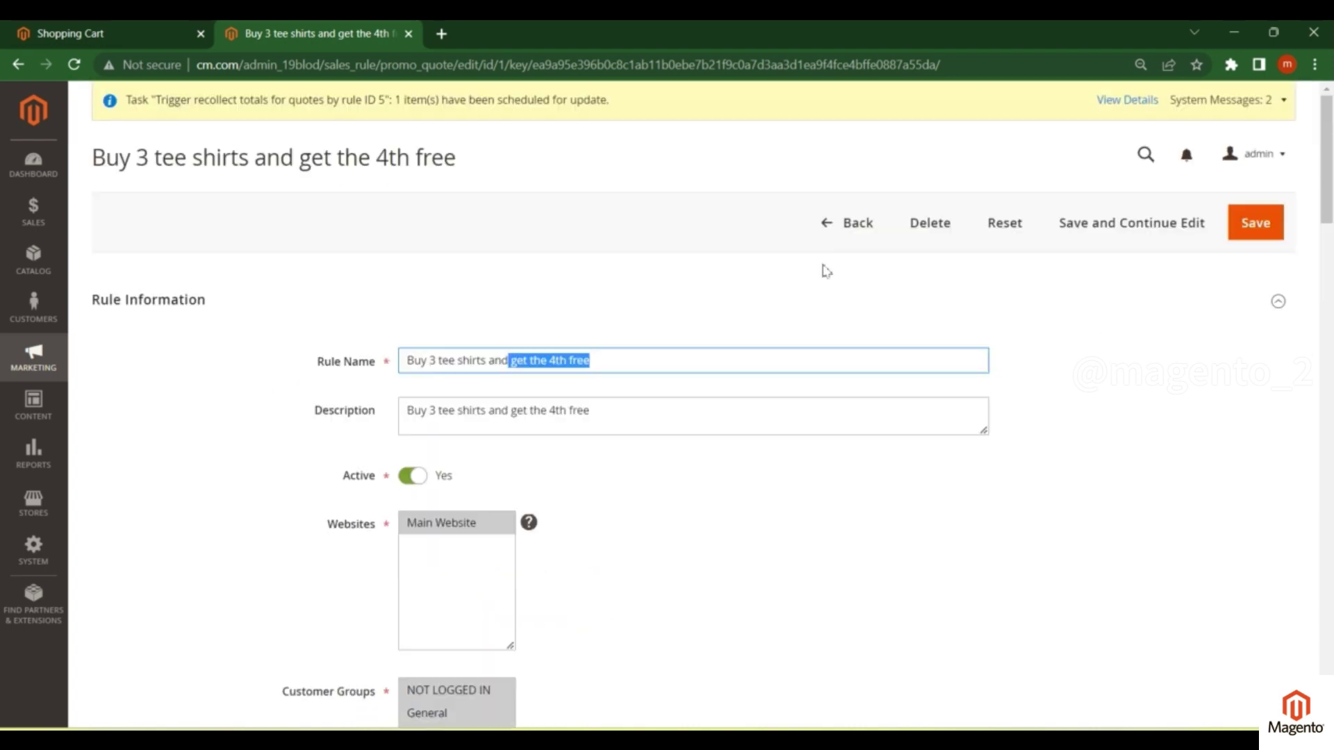
pyautogui.click(826, 230)
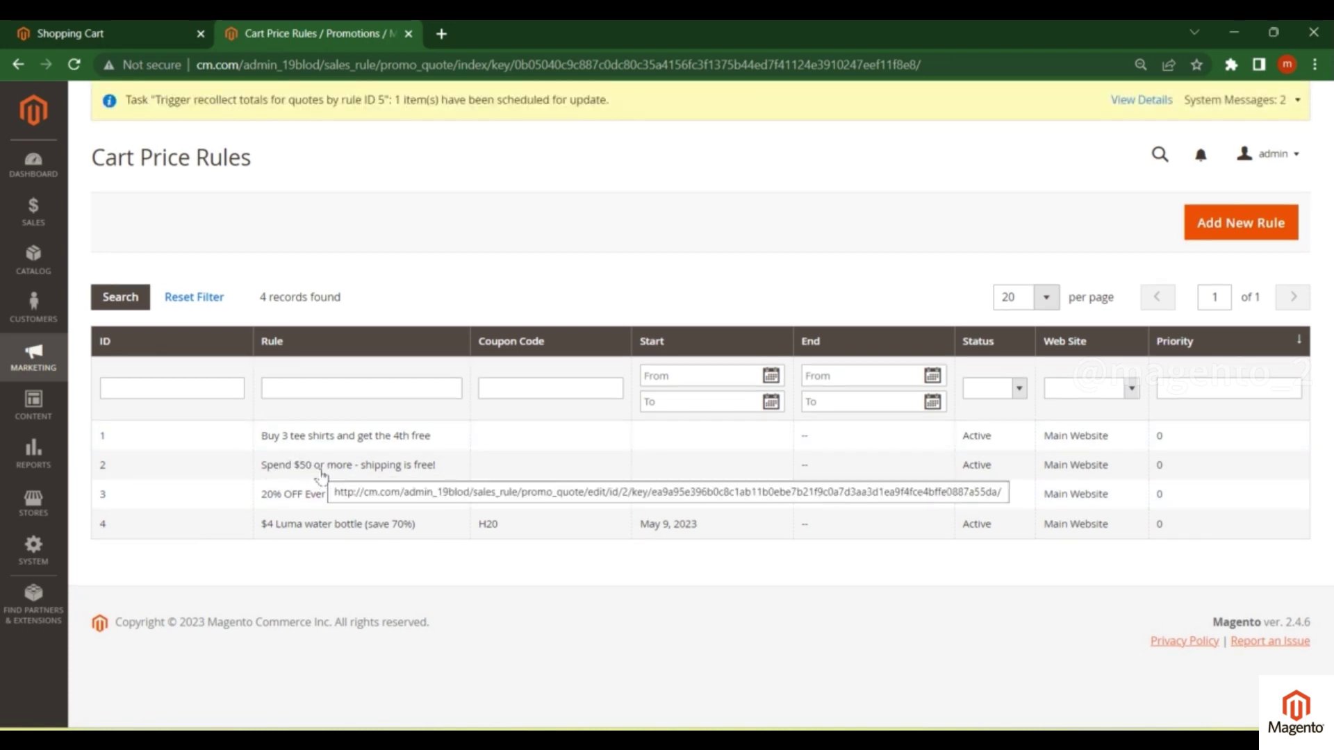
pyautogui.click(387, 464)
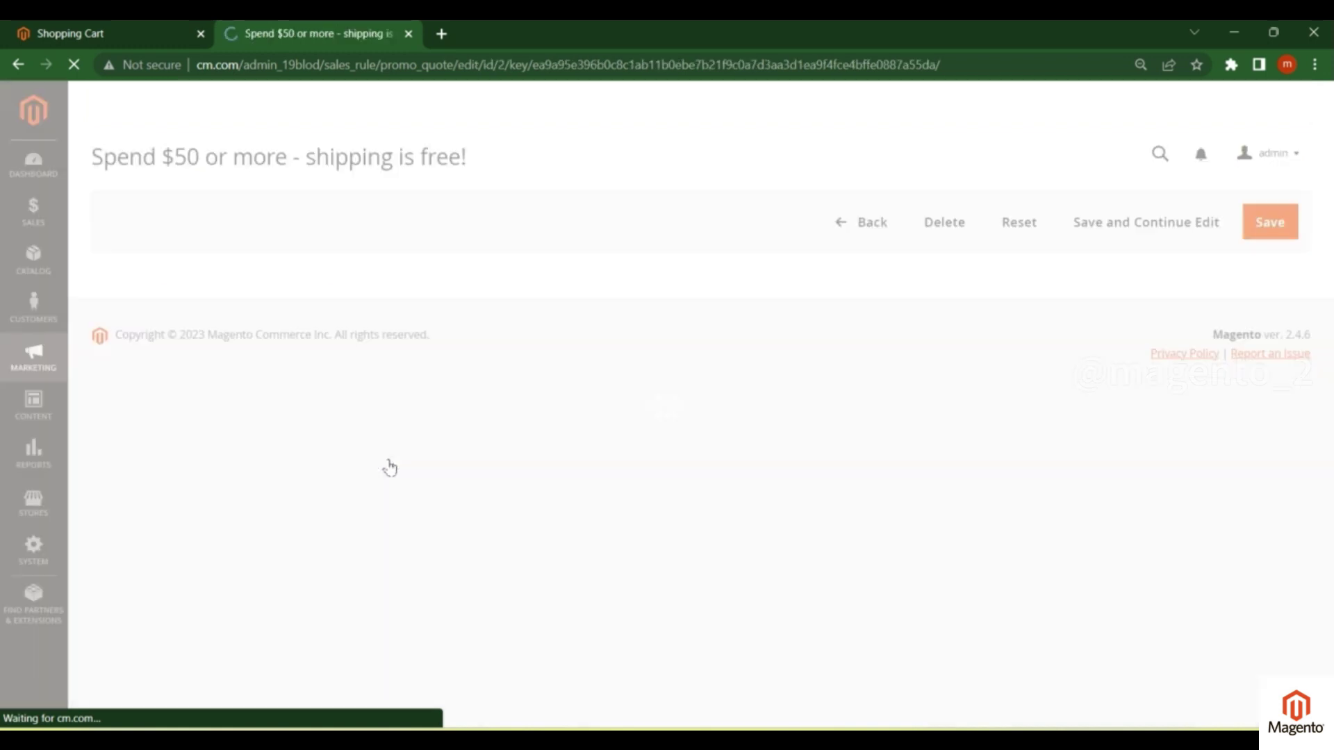
# - Check the item's price in the storefront shopping cart, and return to the free shipping rule
pyautogui.hotkey('ctrl', 'pageup')
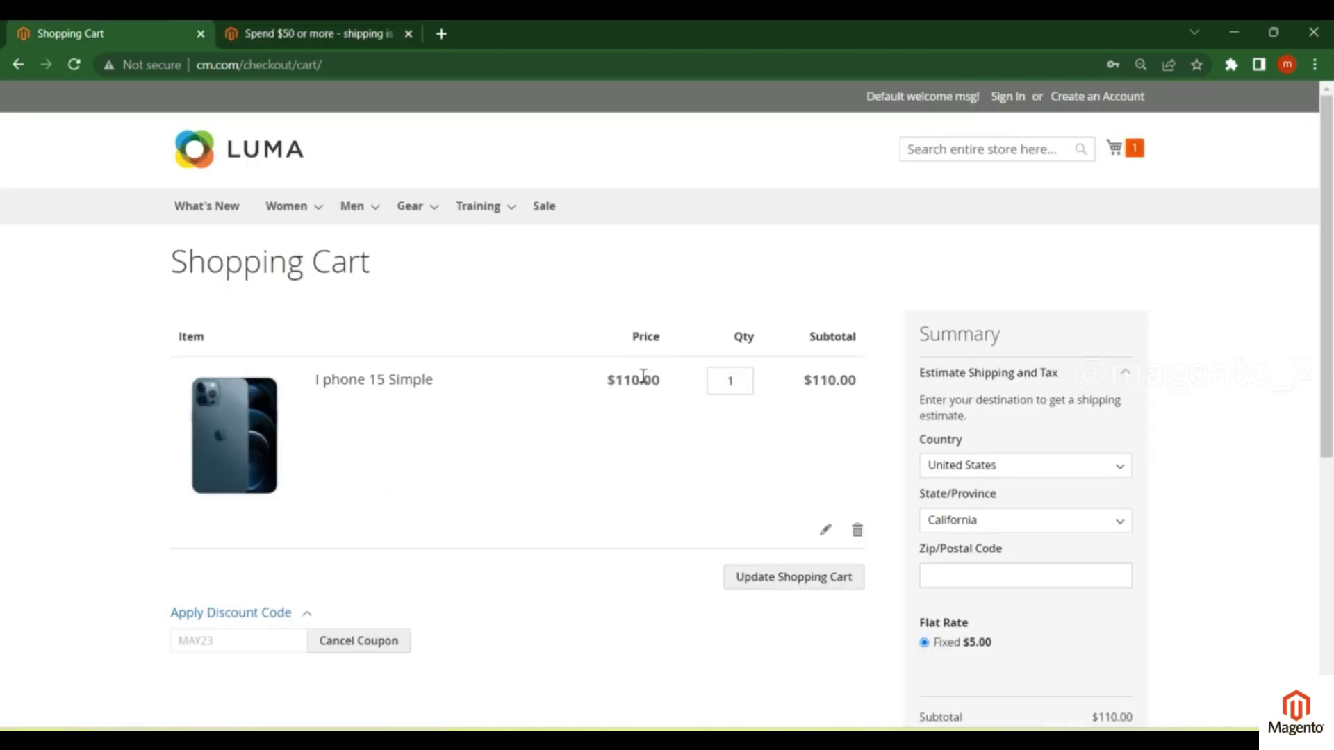
pyautogui.moveTo(622, 381); pyautogui.dragTo(663, 382)
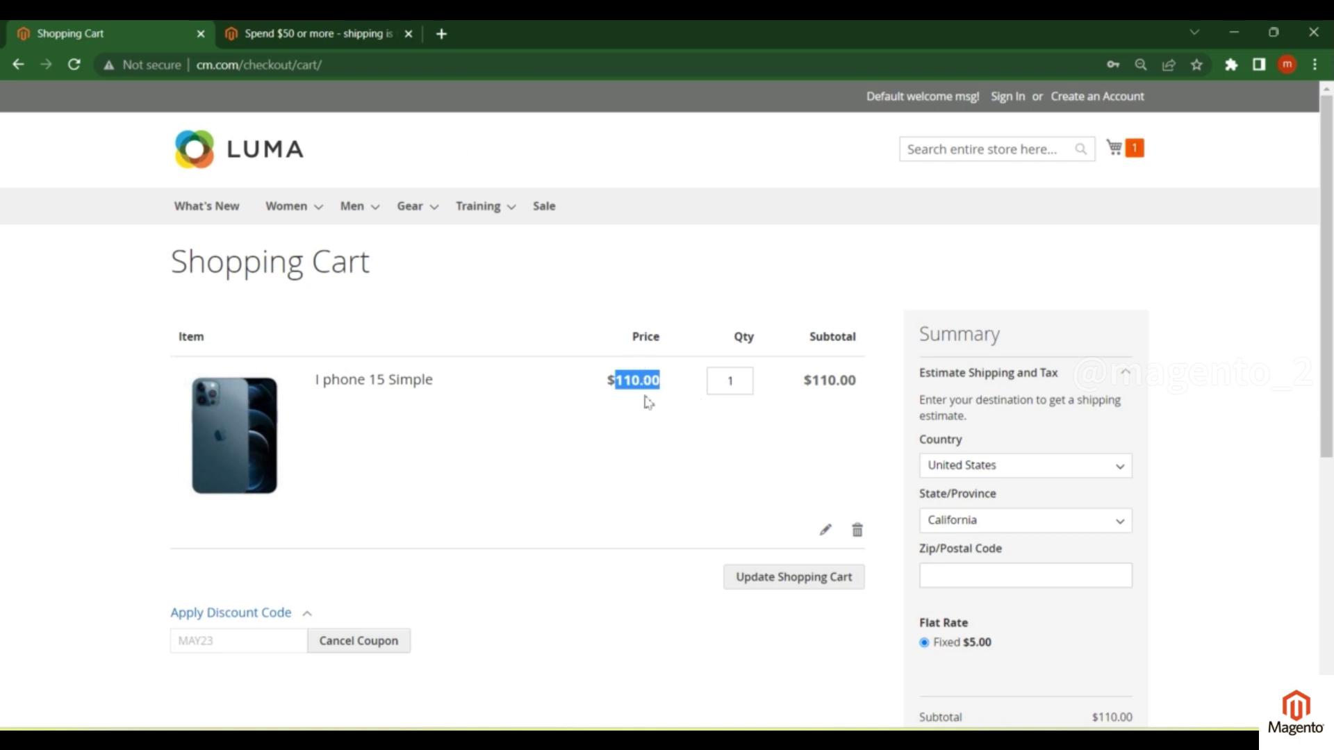
pyautogui.hotkey('ctrl', 'pagedown')
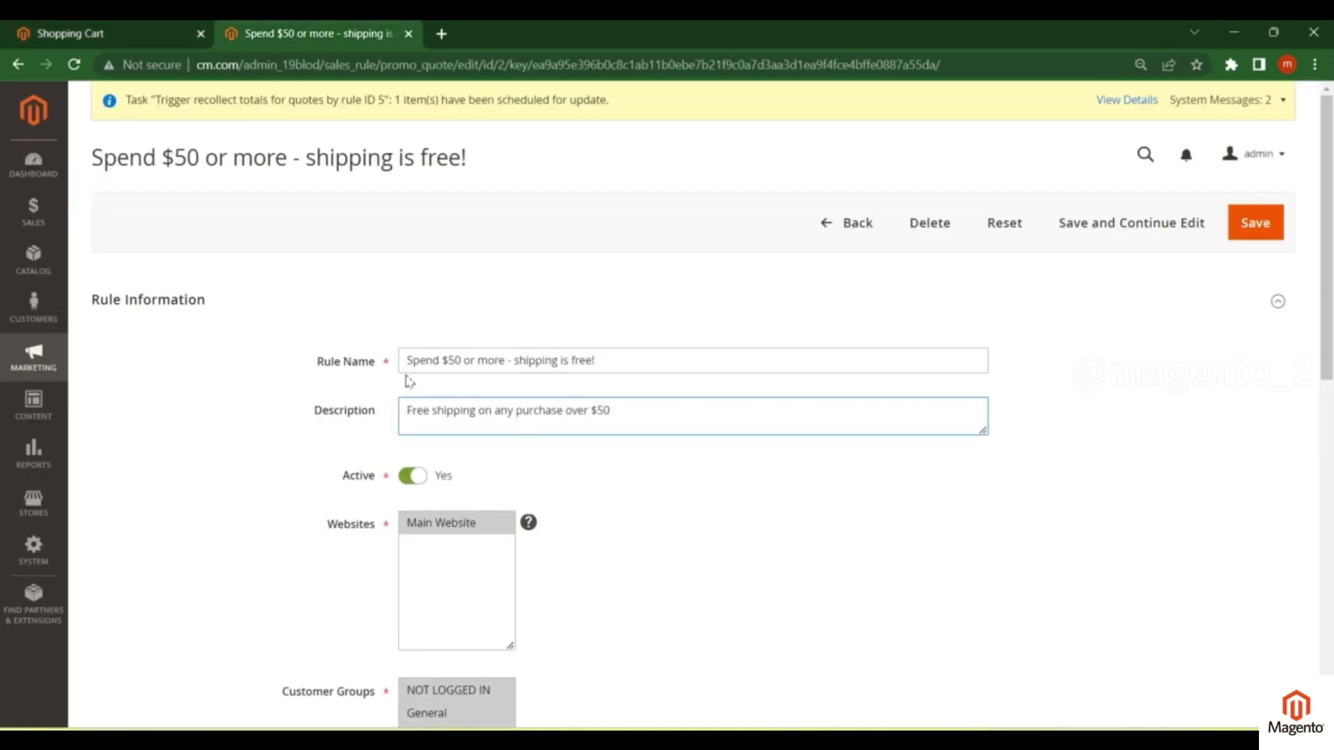
# - Examine the free shipping rule's name, customer groups, coupon, uses per customer, date range and priority
pyautogui.scroll(-1, 499, 297)
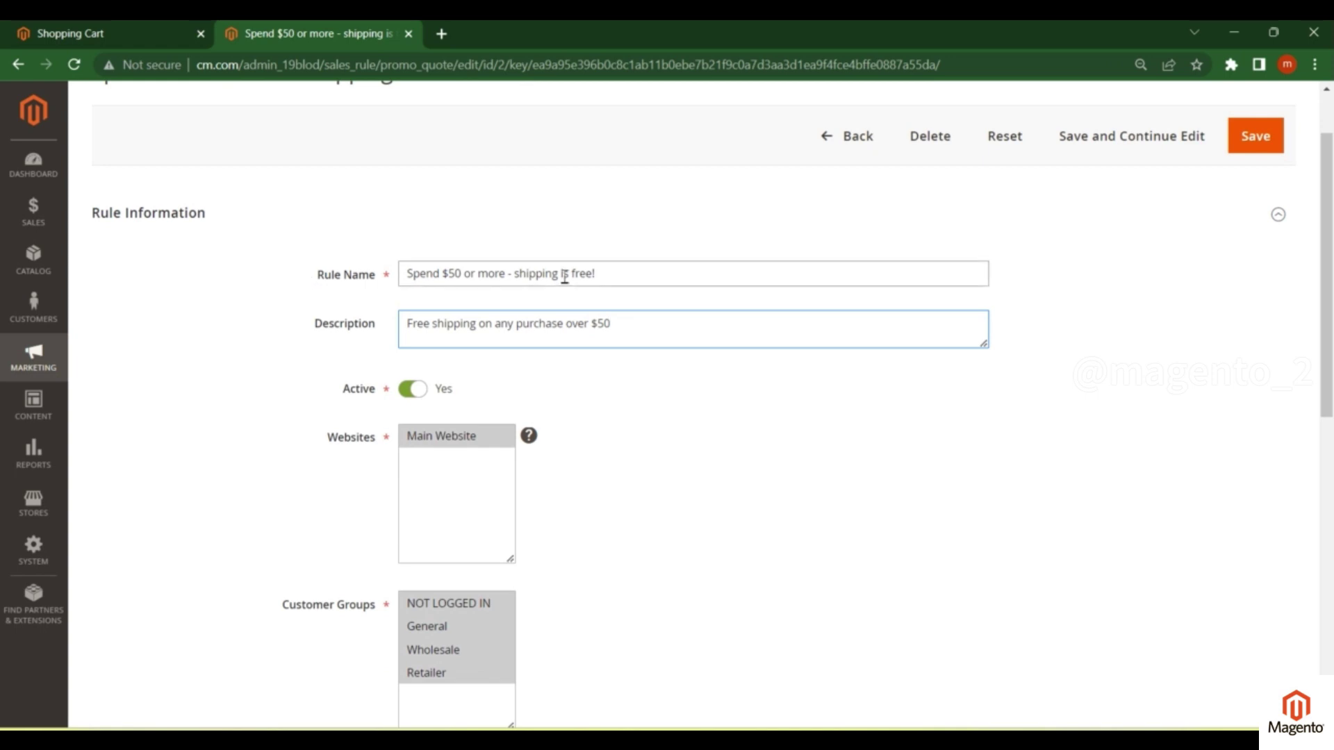
pyautogui.scroll(-4, 393, 396)
pyautogui.scroll(1, 314, 229)
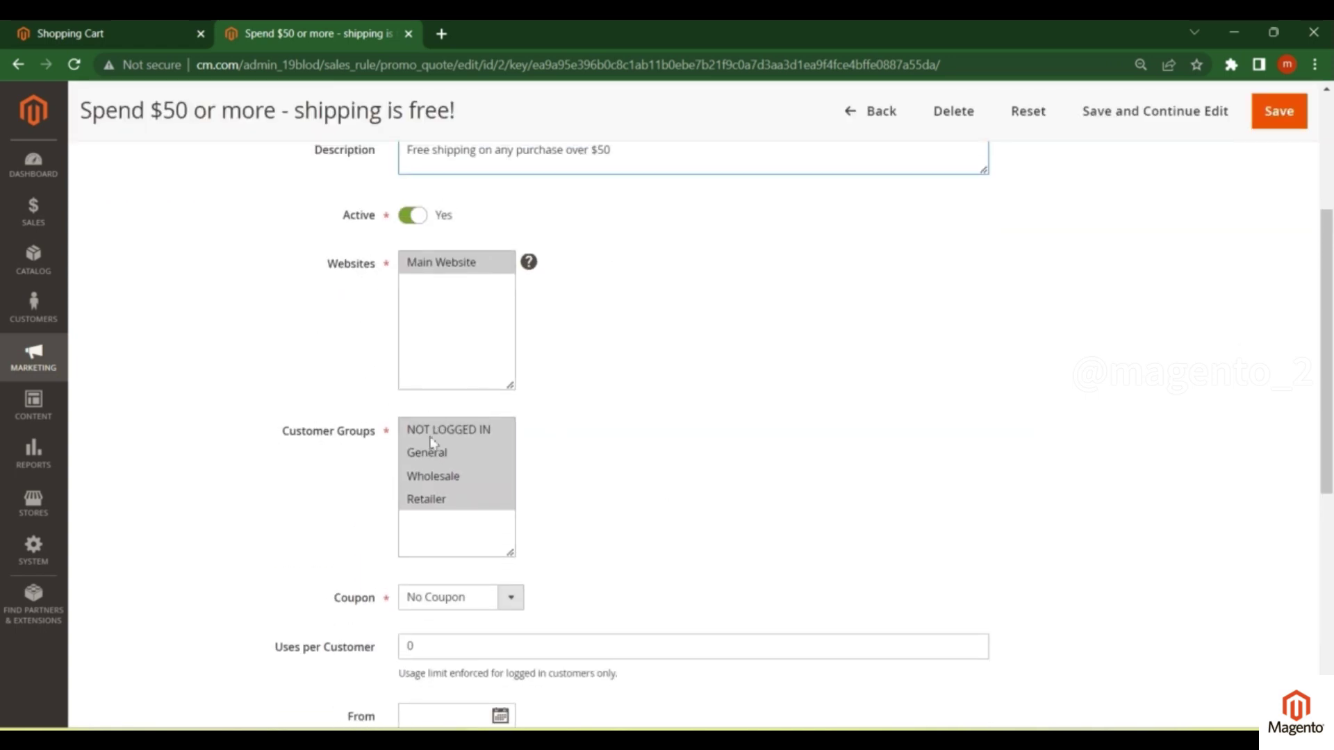
pyautogui.scroll(-1, 424, 520)
pyautogui.scroll(-2, 424, 519)
pyautogui.scroll(-3, 389, 442)
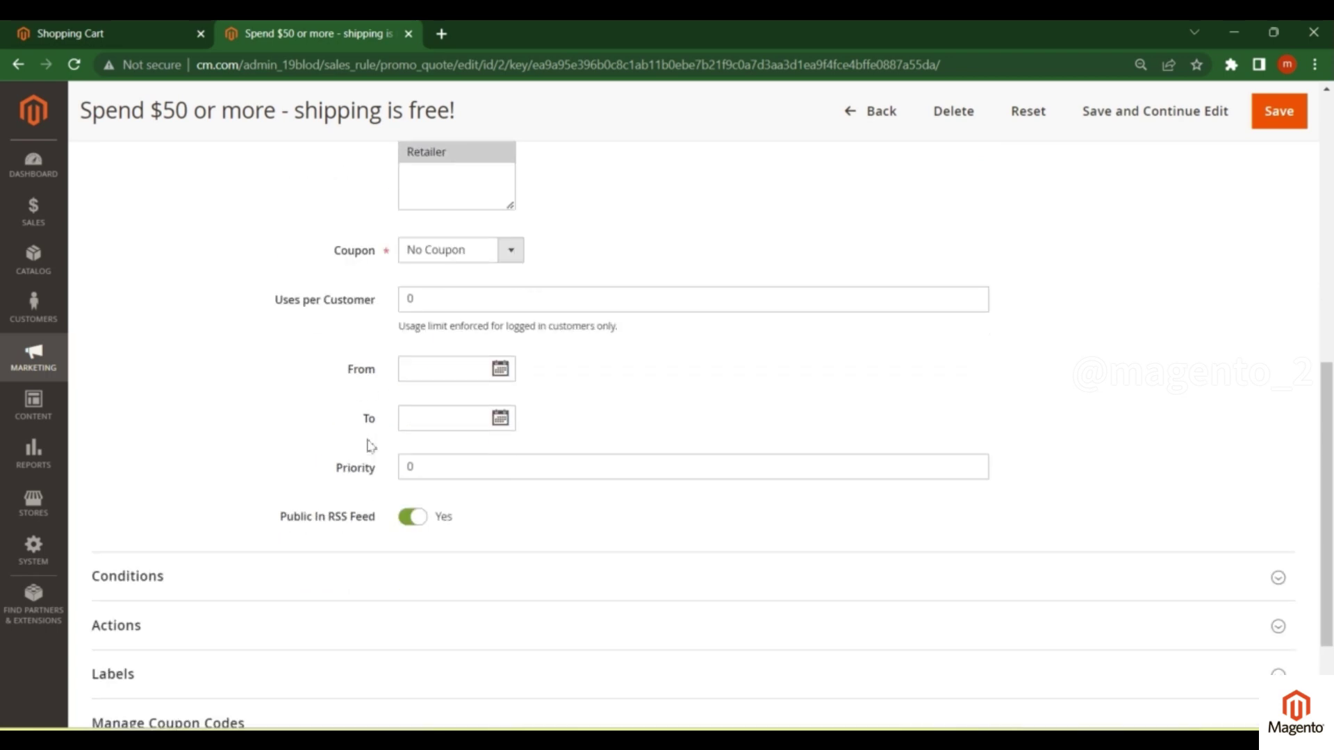
pyautogui.click(415, 300)
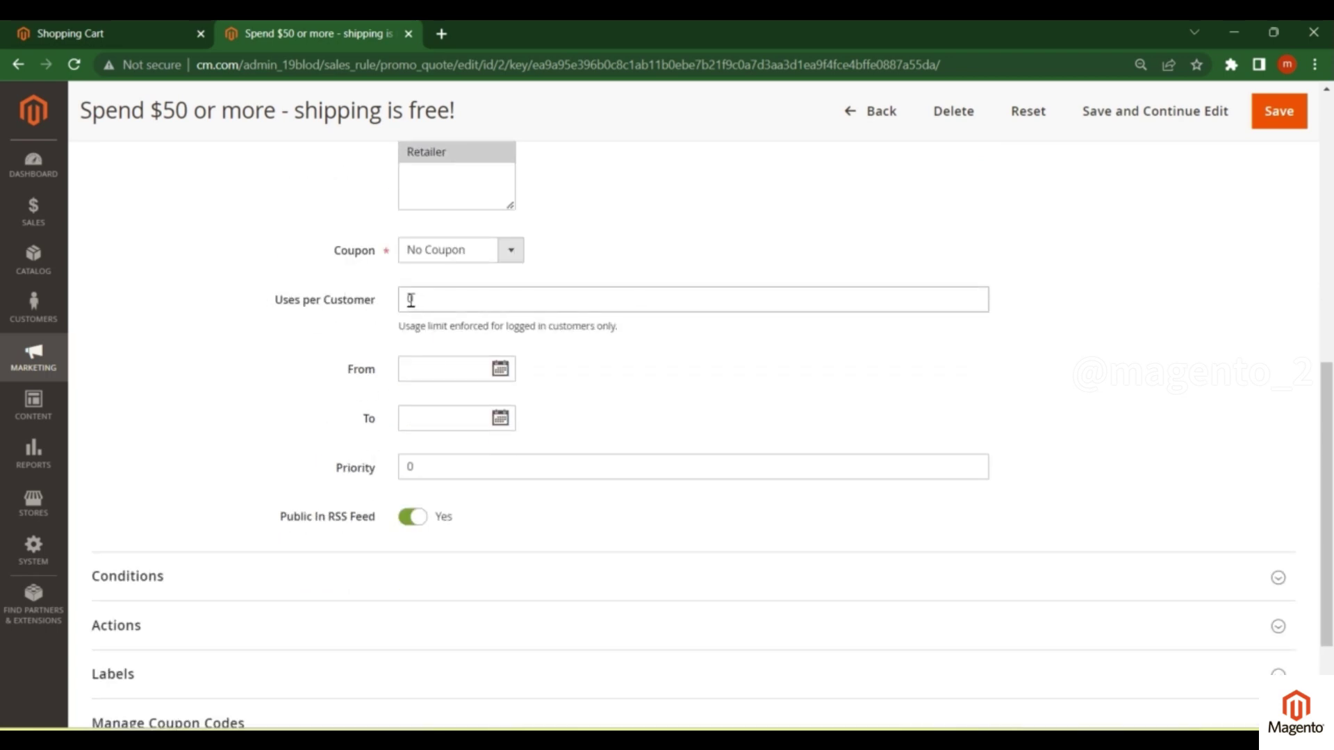
pyautogui.scroll(-2, 411, 300)
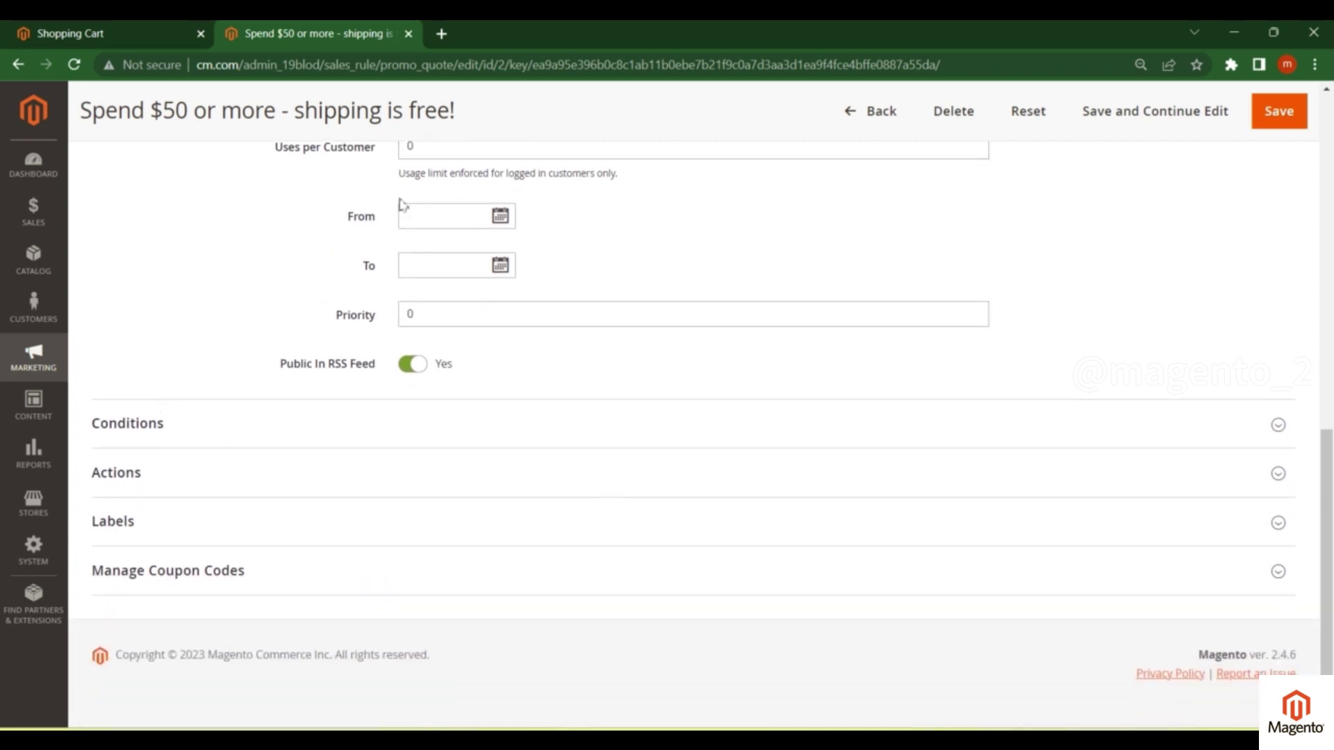
# - Expand the free shipping rule's Conditions and compare its Subtotal condition with the item's subtotal in the storefront cart
pyautogui.click(136, 426)
pyautogui.scroll(-2, 375, 325)
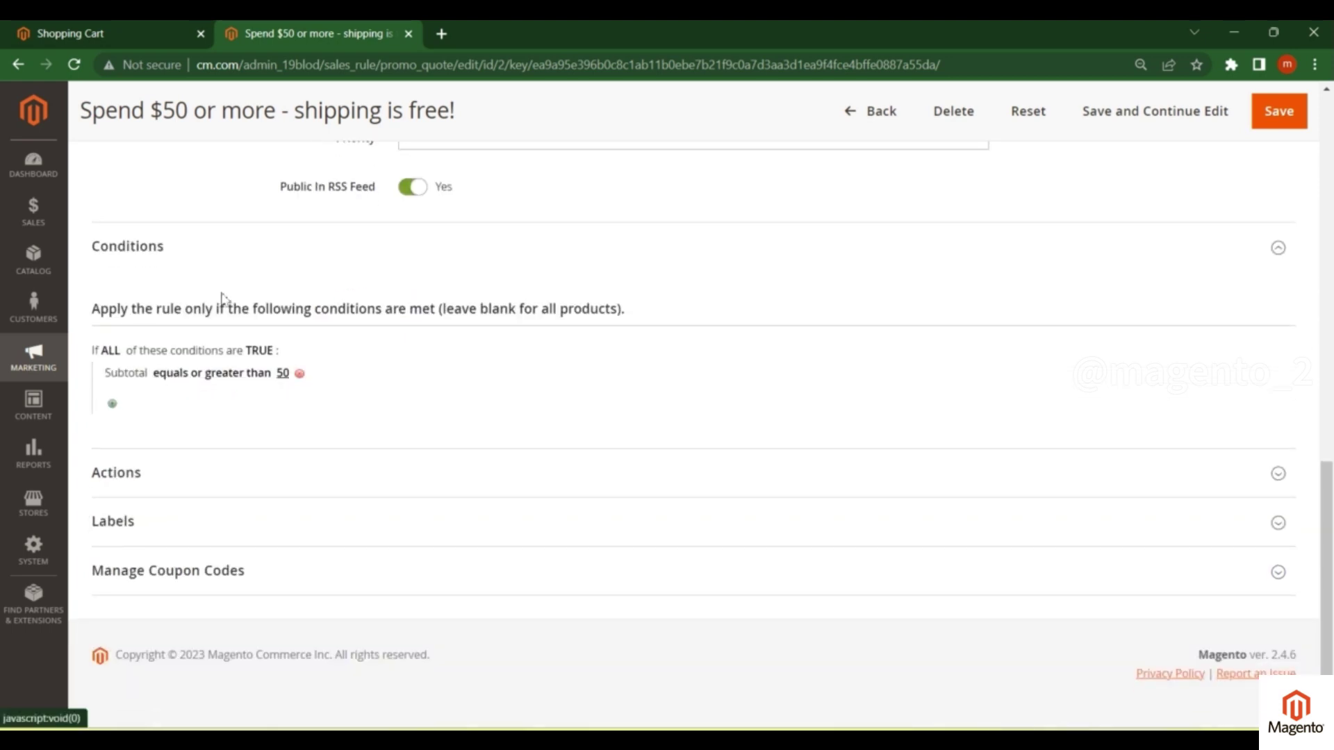
pyautogui.click(69, 33)
pyautogui.moveTo(813, 381); pyautogui.dragTo(883, 355)
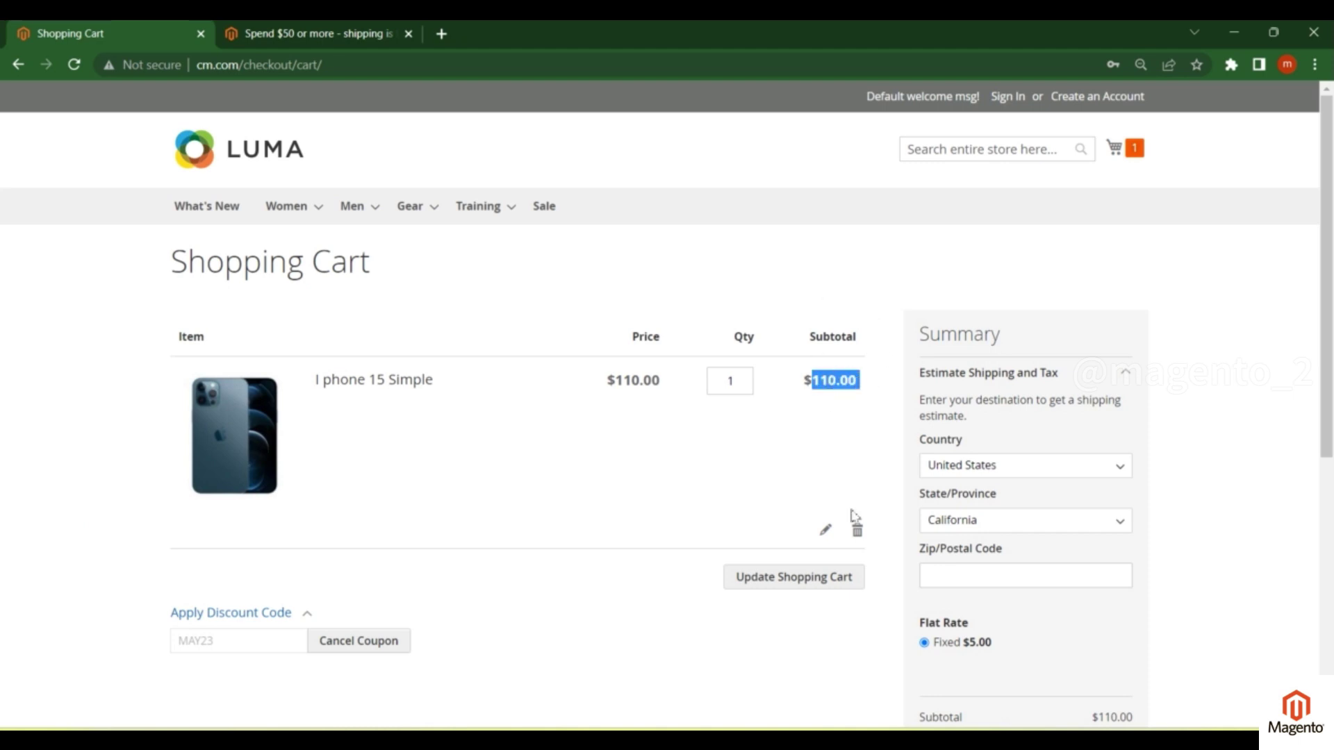
pyautogui.click(337, 36)
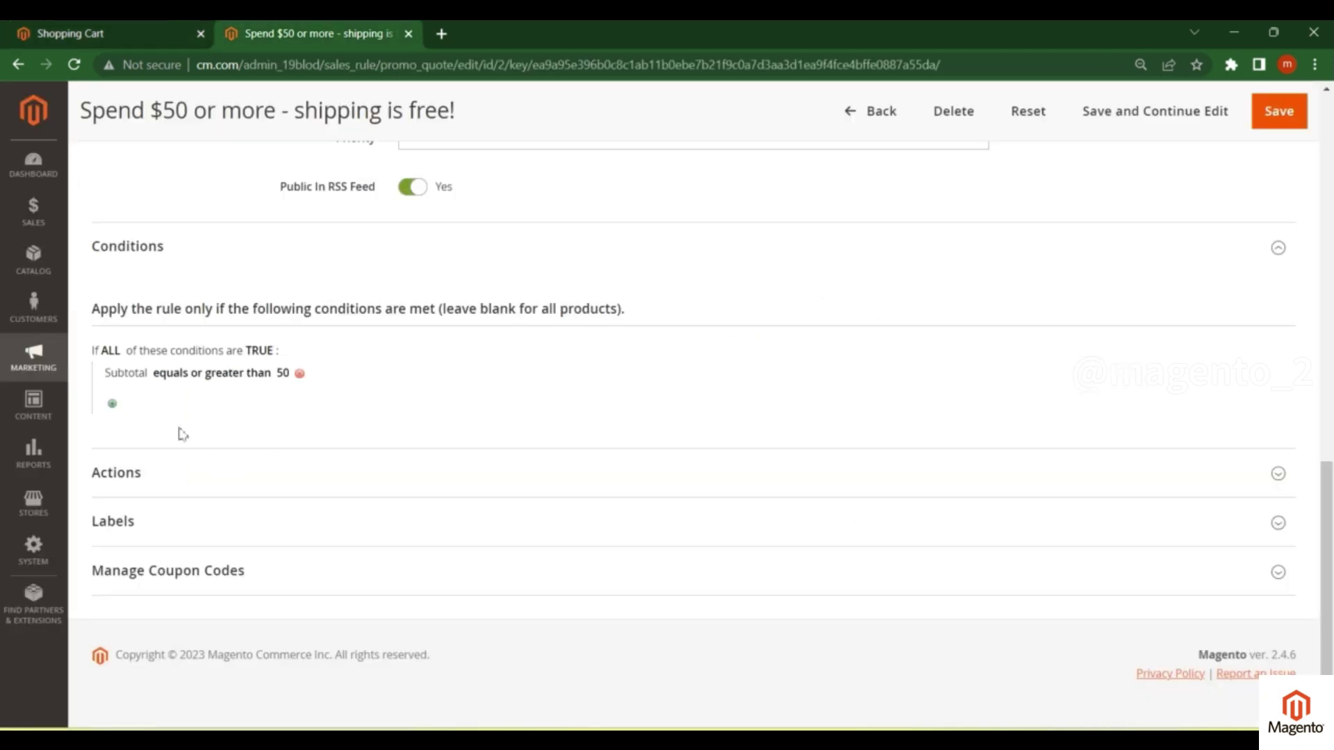
# - Review the comparison operators offered for the Subtotal condition, and check the item's subtotal in the storefront shopping cart
pyautogui.click(226, 375)
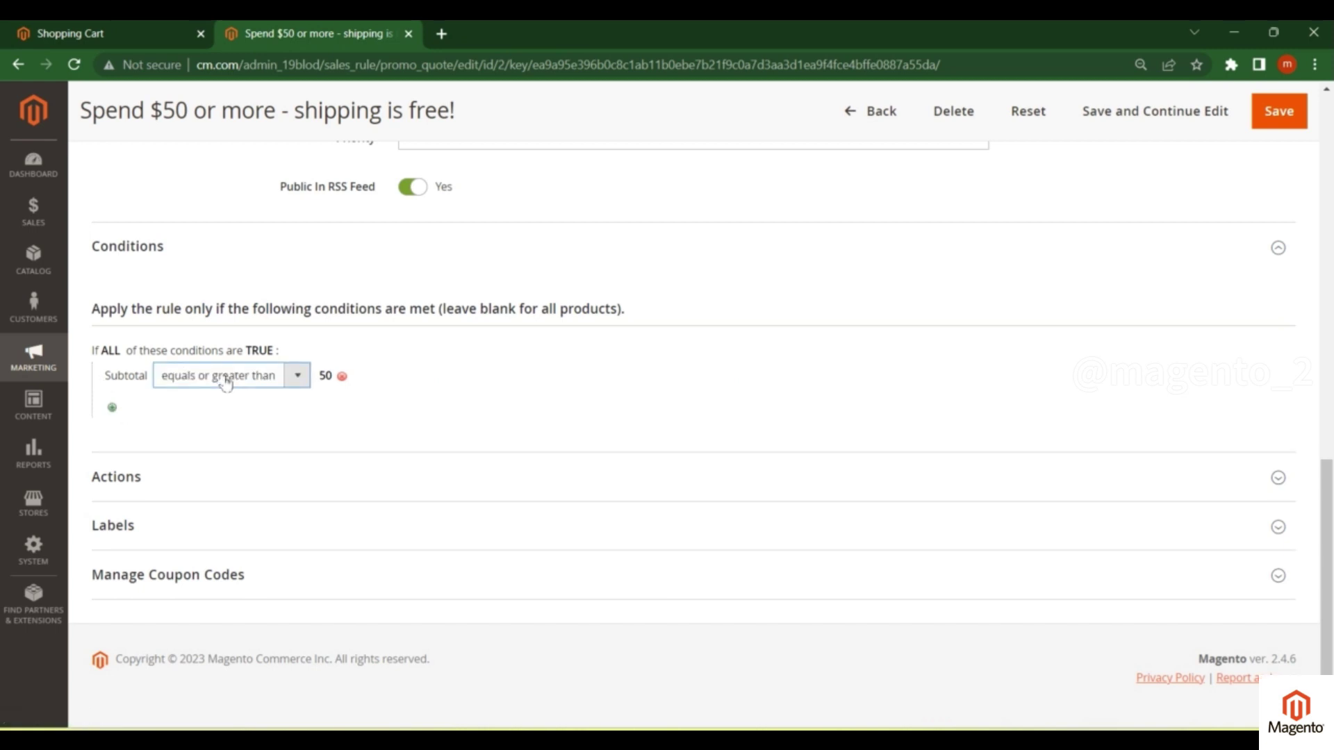
pyautogui.click(226, 379)
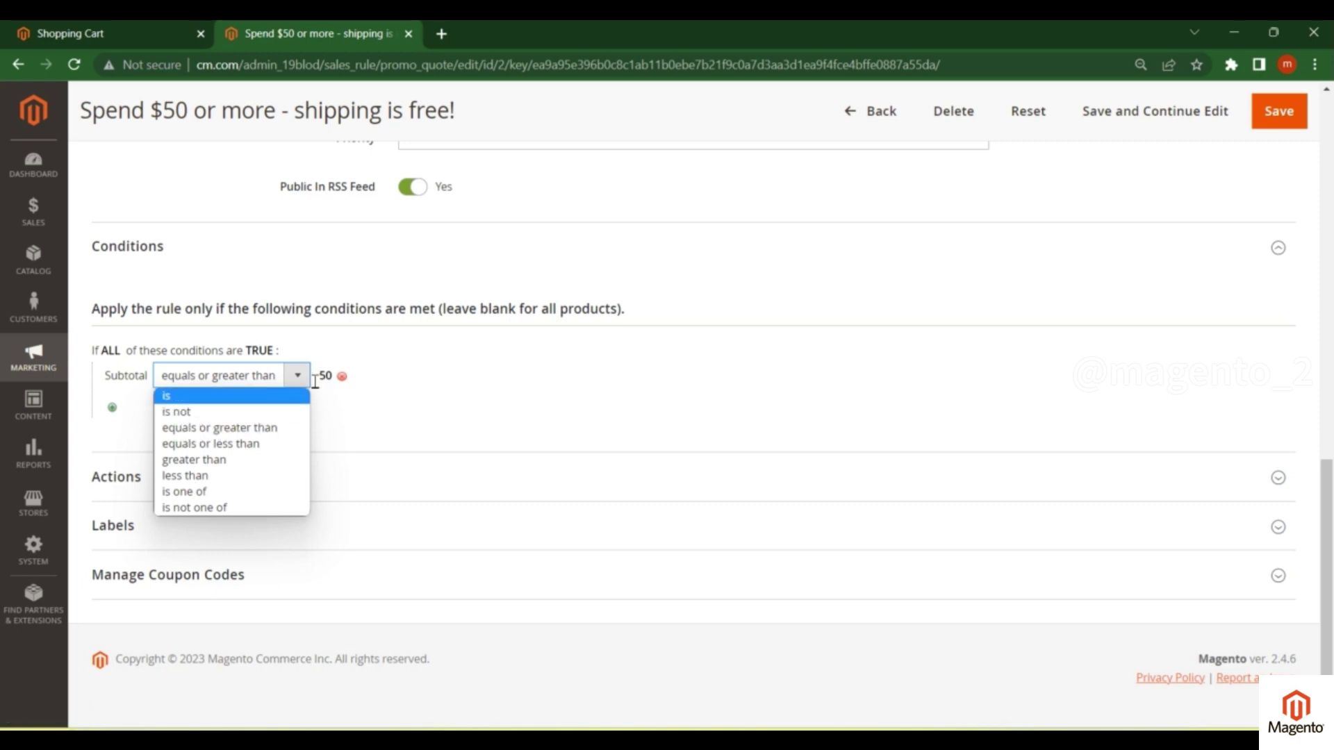
pyautogui.click(143, 38)
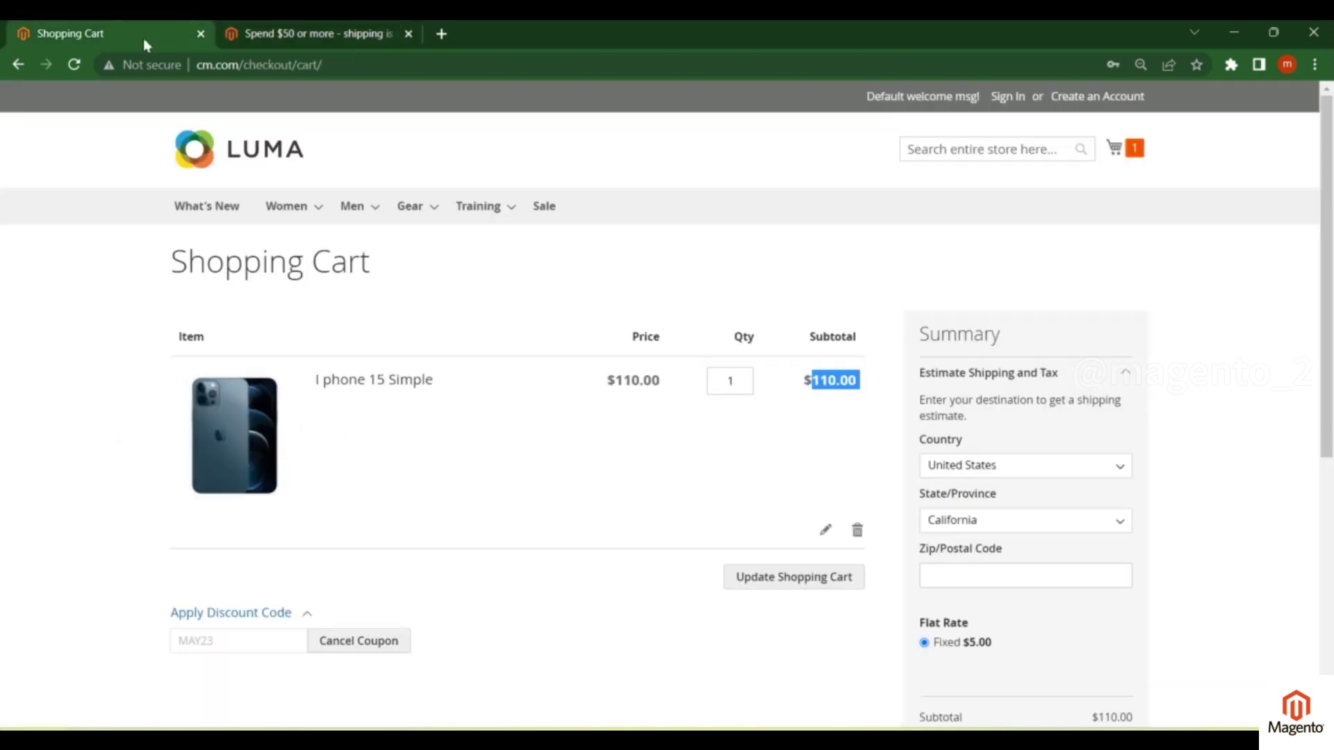
pyautogui.click(817, 386)
pyautogui.moveTo(818, 387); pyautogui.dragTo(868, 387)
pyautogui.click(815, 383)
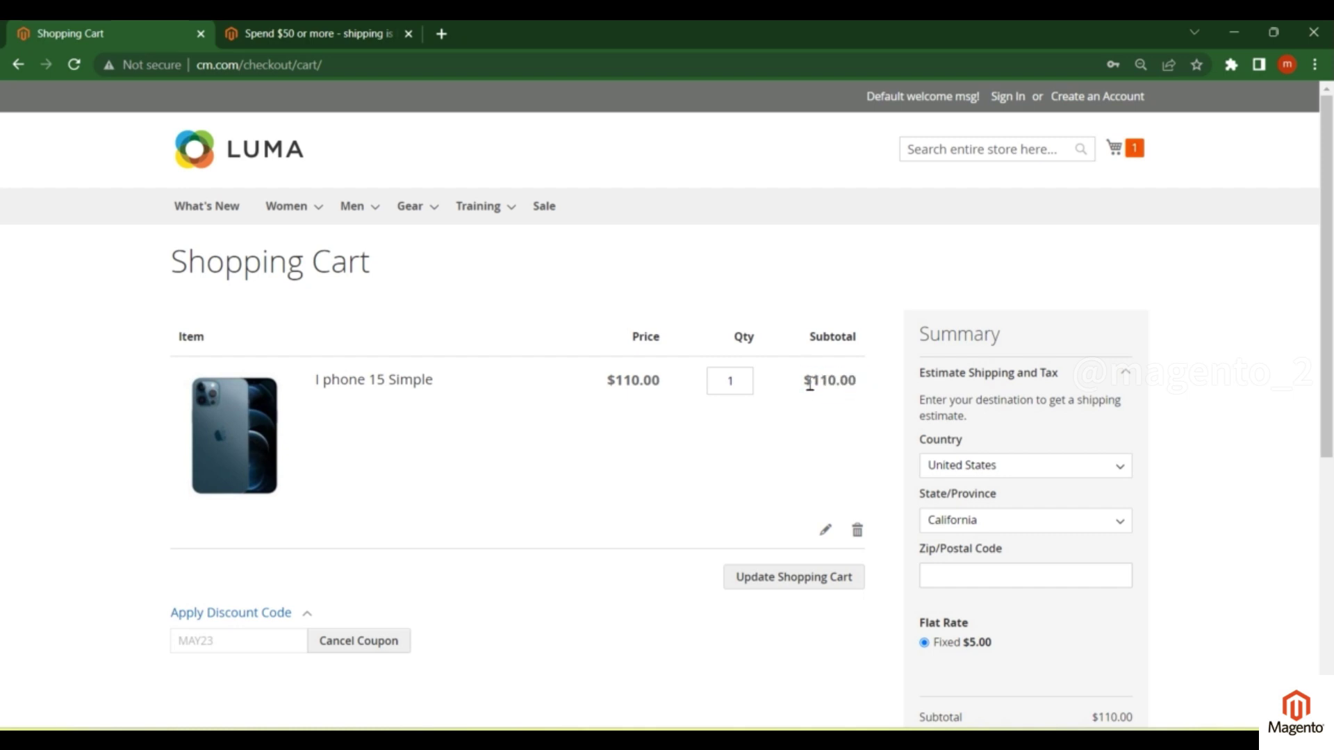
pyautogui.moveTo(815, 385); pyautogui.dragTo(862, 384)
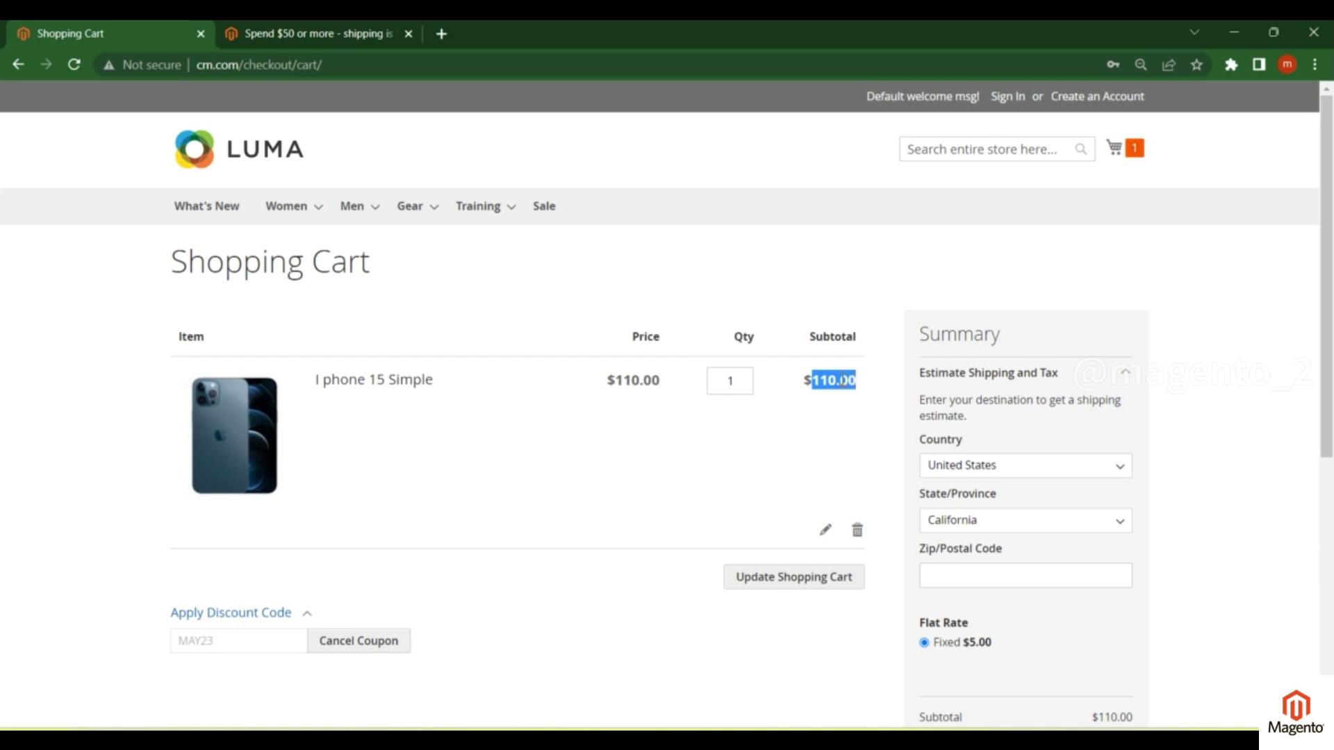
# - Return to the free shipping rule and review the Subtotal condition's operators, keeping "equals or greater than"
pyautogui.hotkey('ctrl', 'Tab')
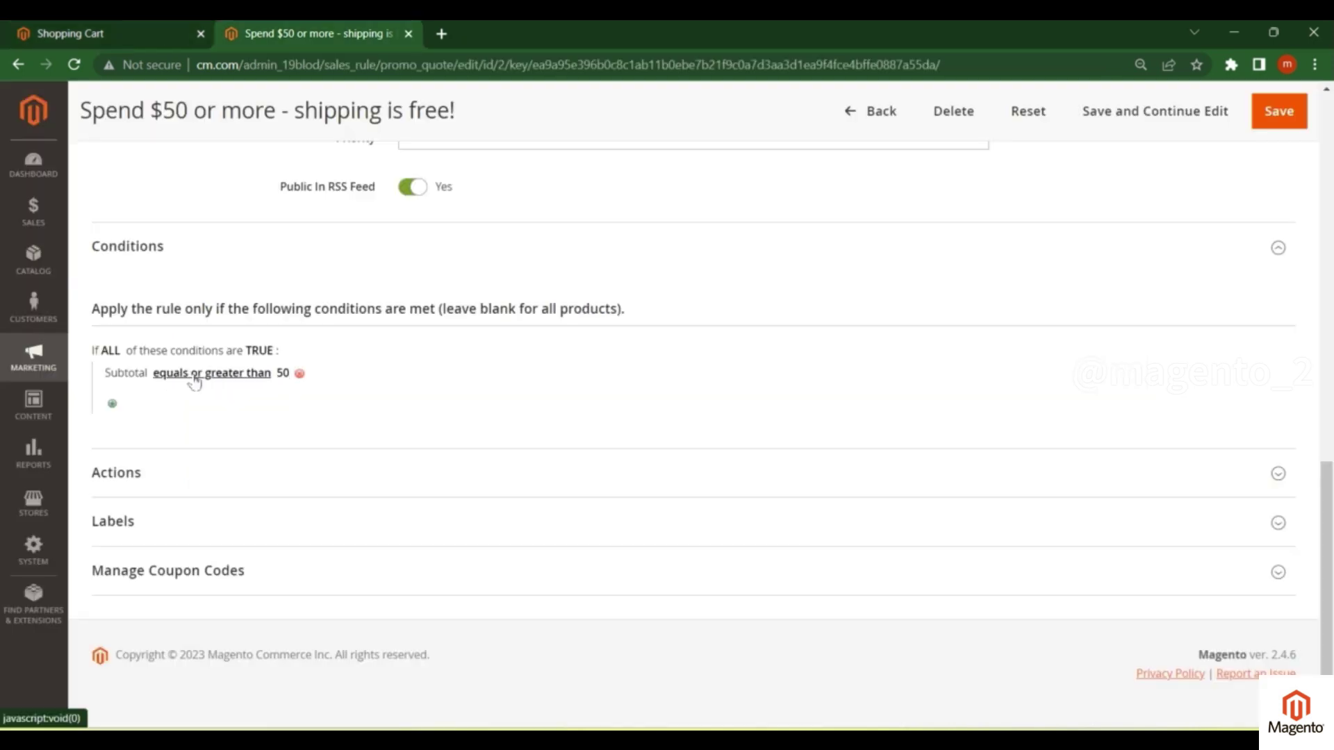
pyautogui.click(229, 374)
pyautogui.click(231, 375)
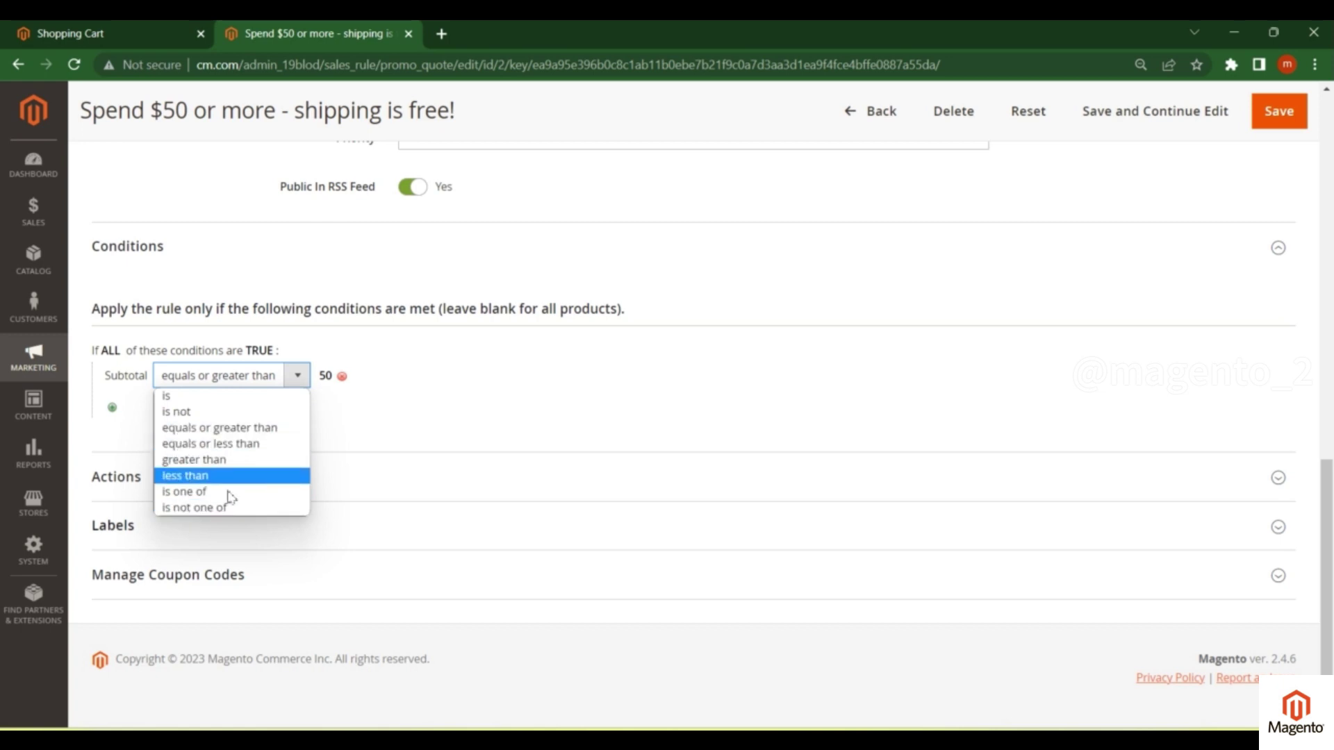
pyautogui.click(184, 427)
# - Review the Apply options in the free shipping rule's Actions, keeping "Percent of product price discount"
pyautogui.scroll(-1, 159, 424)
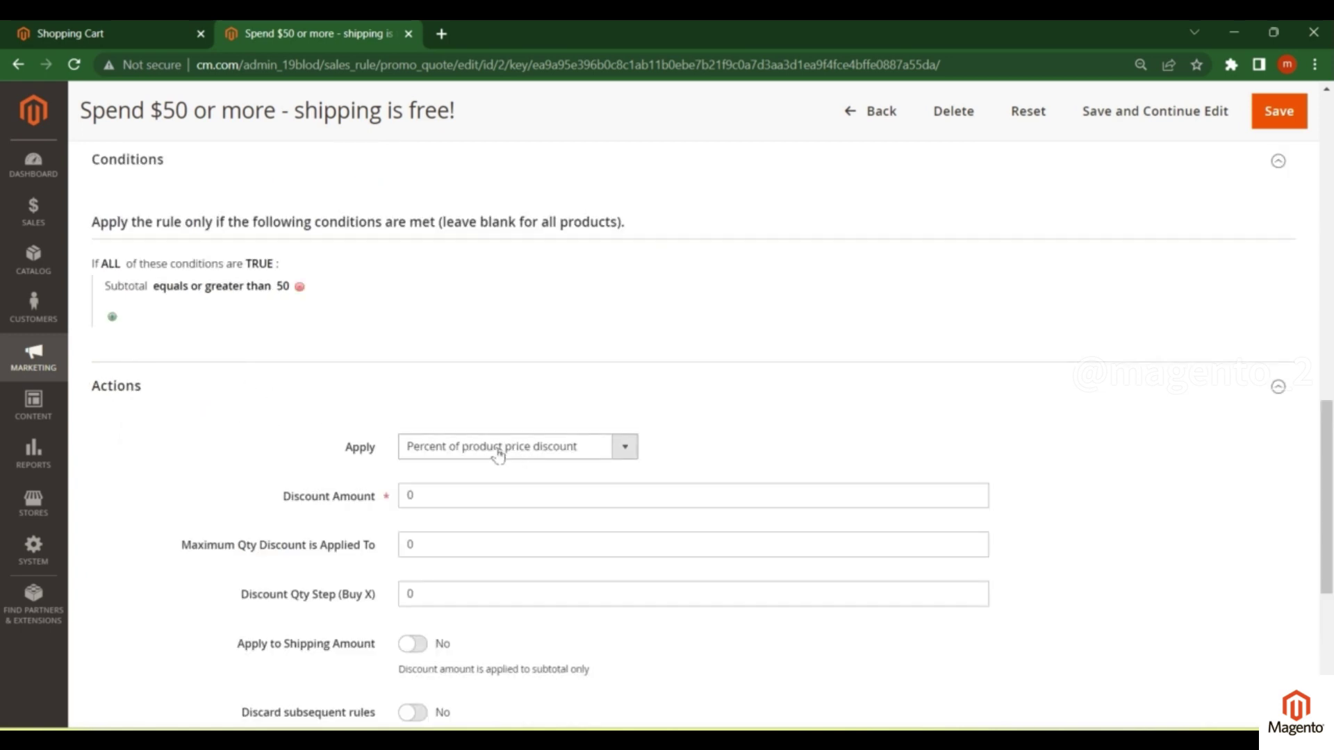
pyautogui.click(532, 451)
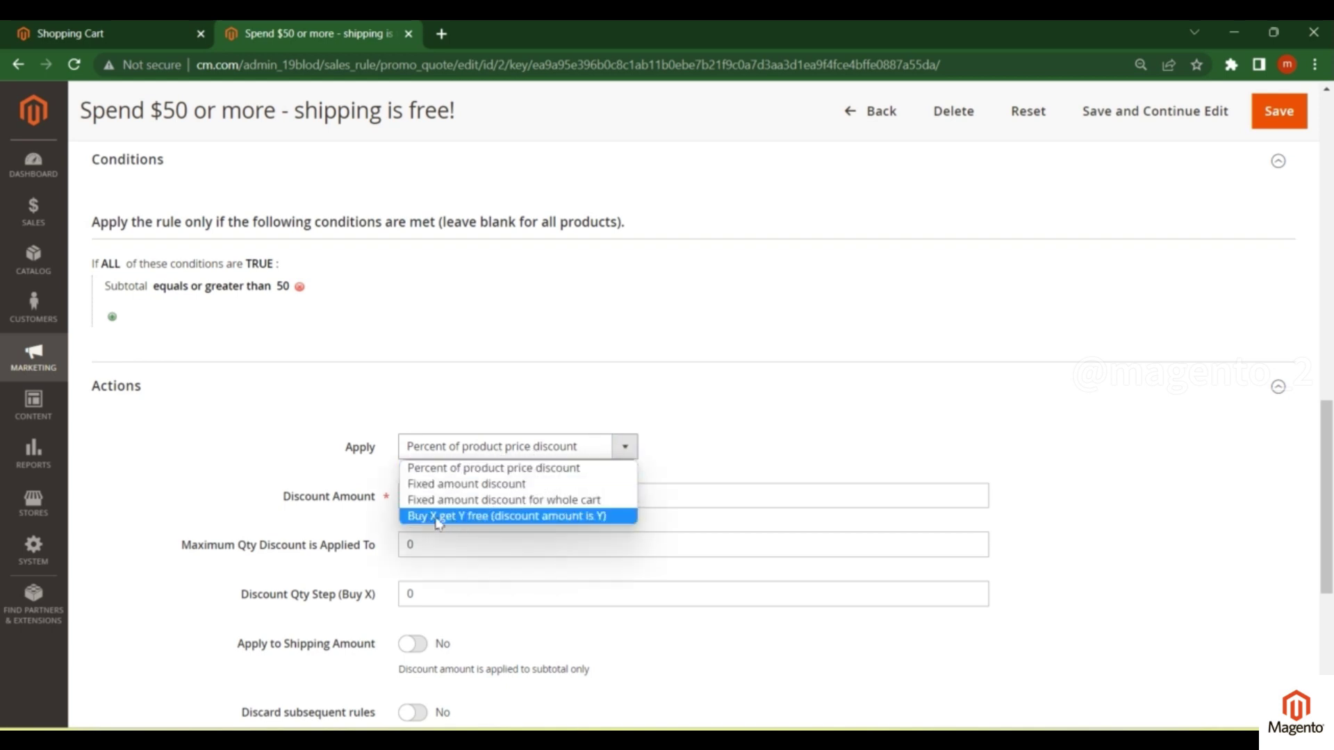
pyautogui.click(528, 458)
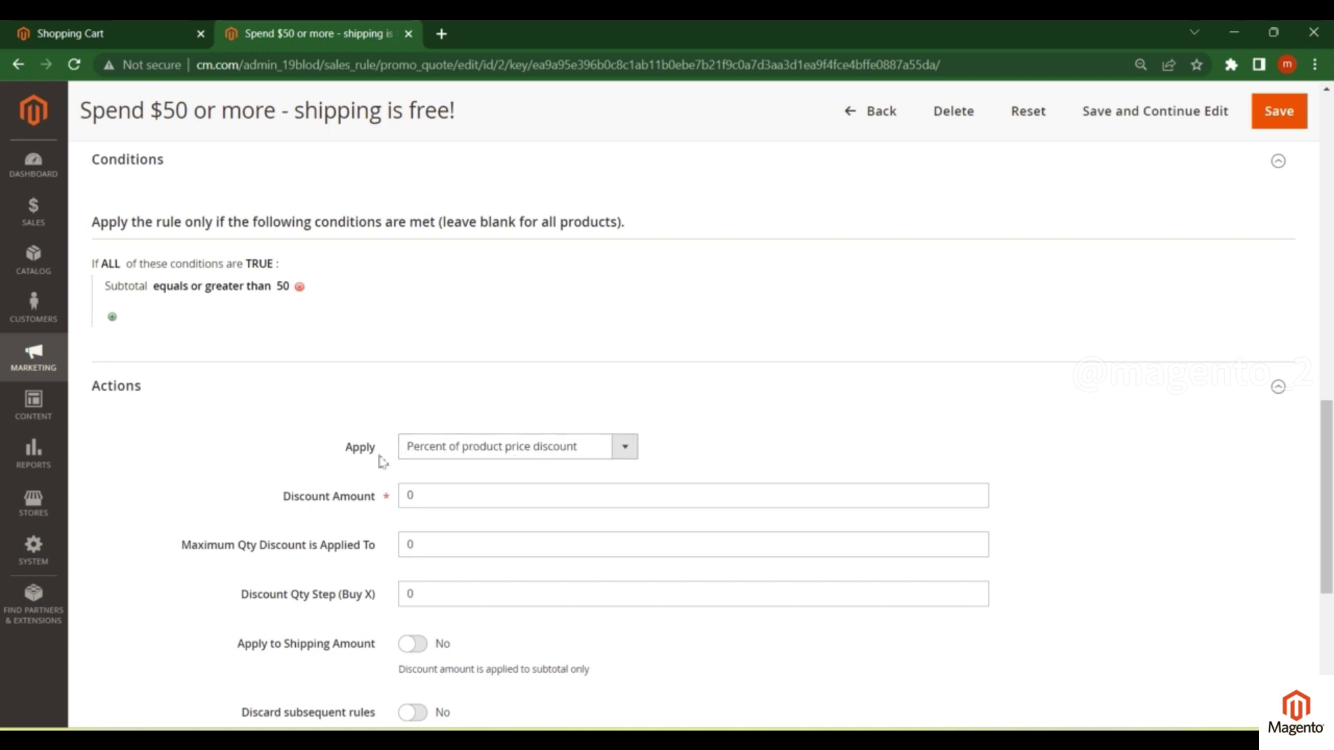
# - Examine the rule's Discount Amount, Apply to Shipping Amount, Discard subsequent rules and Free Shipping settings
pyautogui.scroll(-3, 487, 417)
pyautogui.click(424, 328)
pyautogui.doubleClick(429, 326)
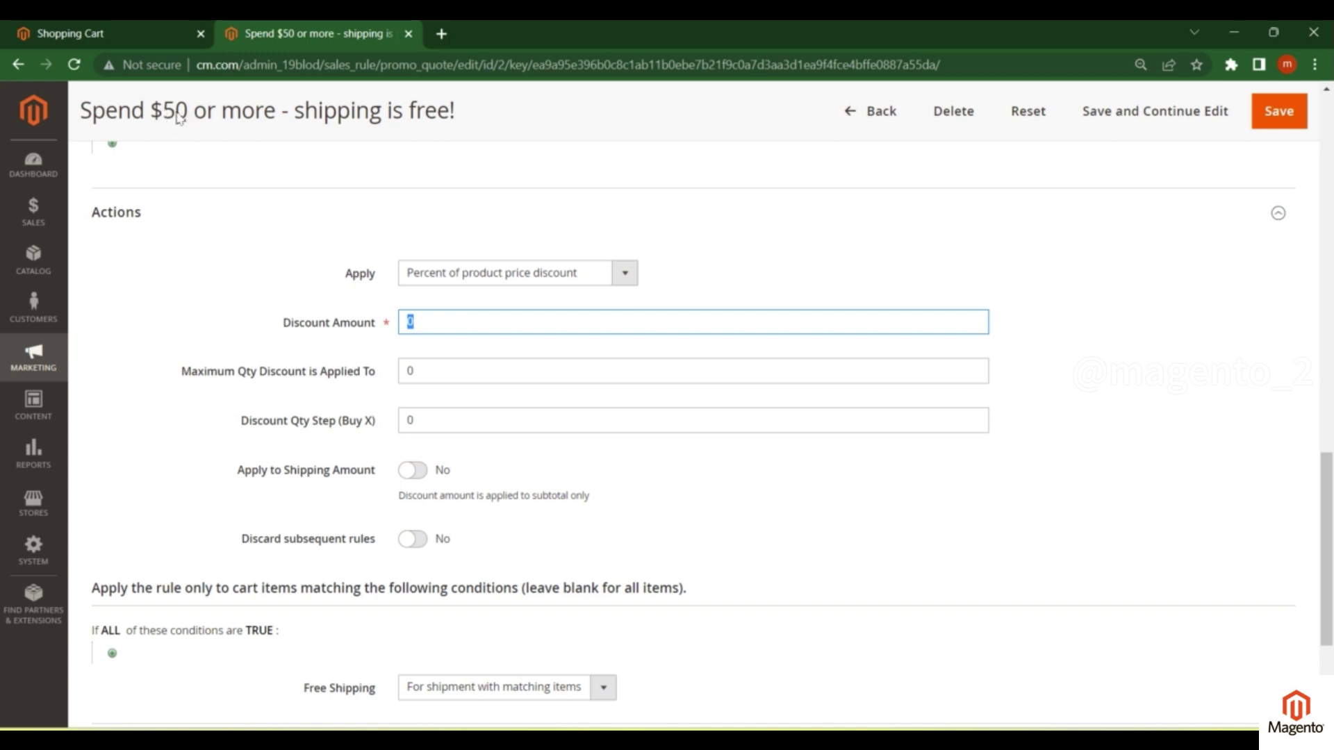
pyautogui.scroll(-1, 438, 394)
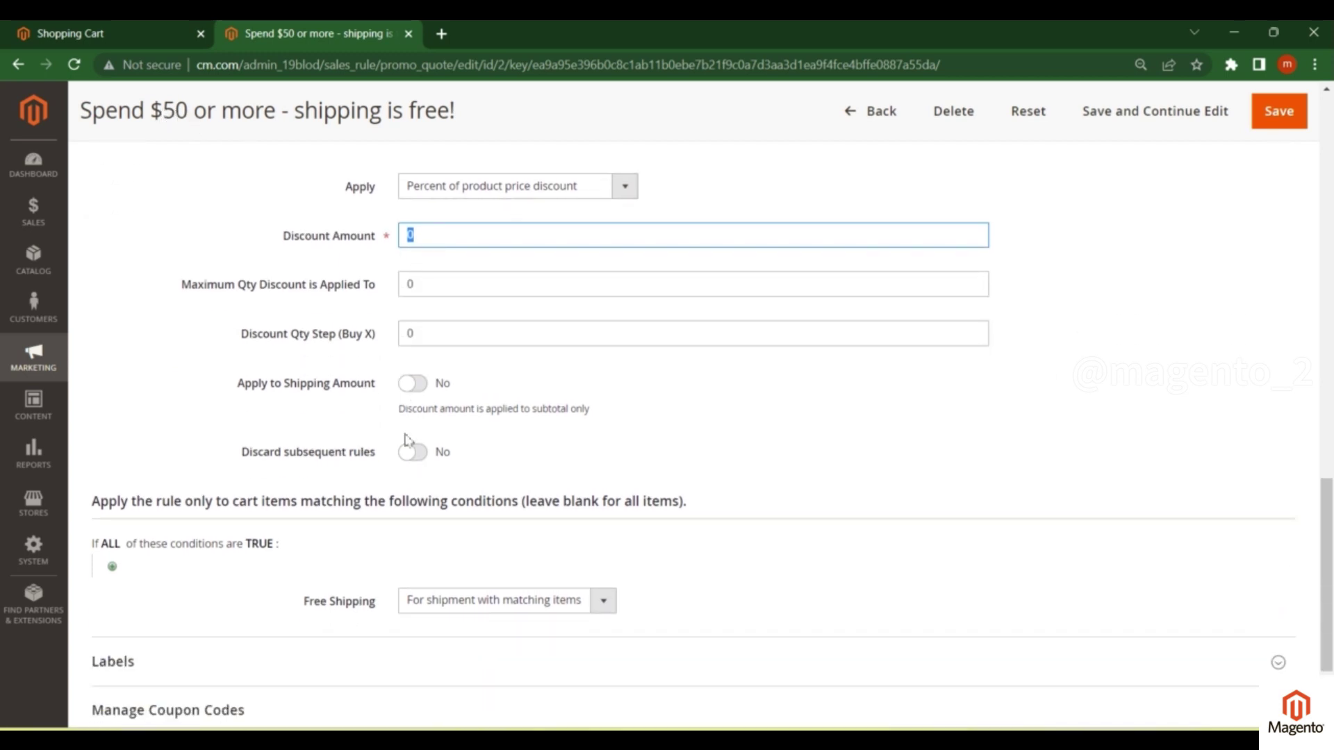
pyautogui.scroll(-2, 409, 444)
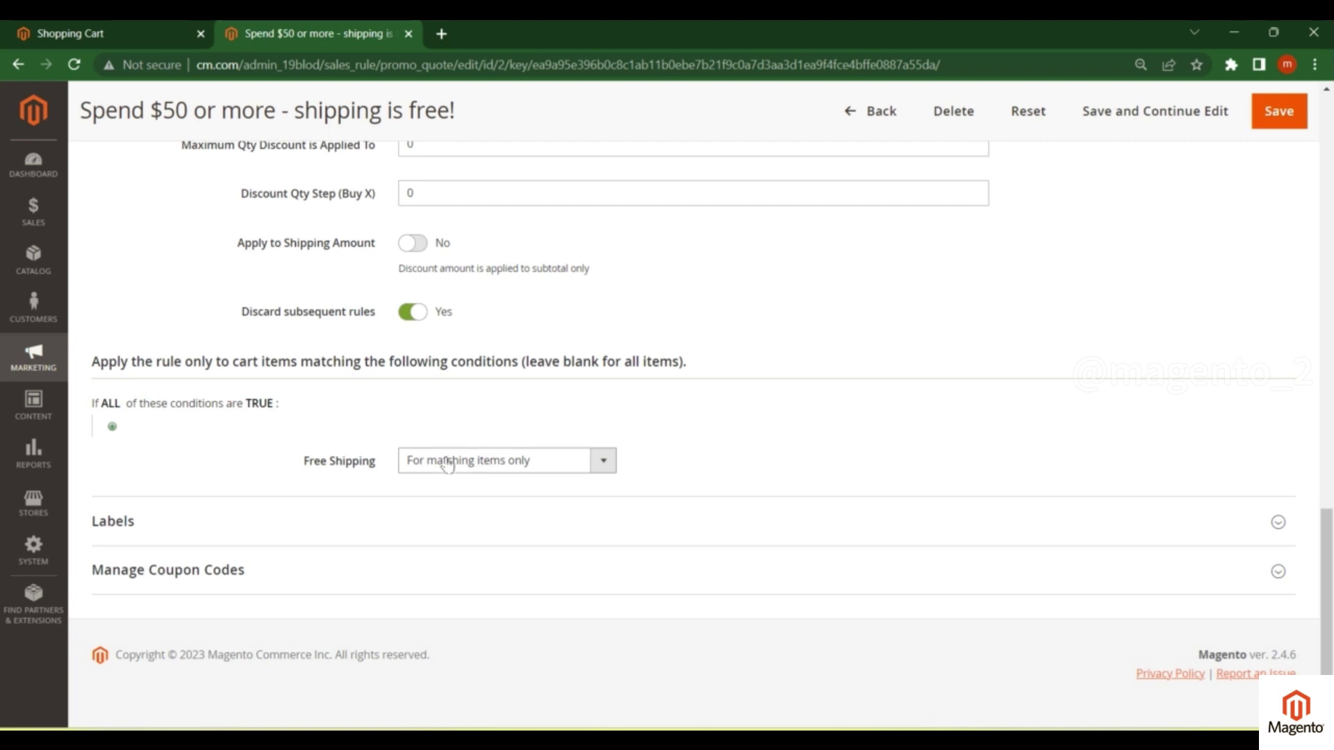
# - Check the I phone 15 Simple subtotal in the storefront cart, and return to the free shipping rule
pyautogui.click(119, 27)
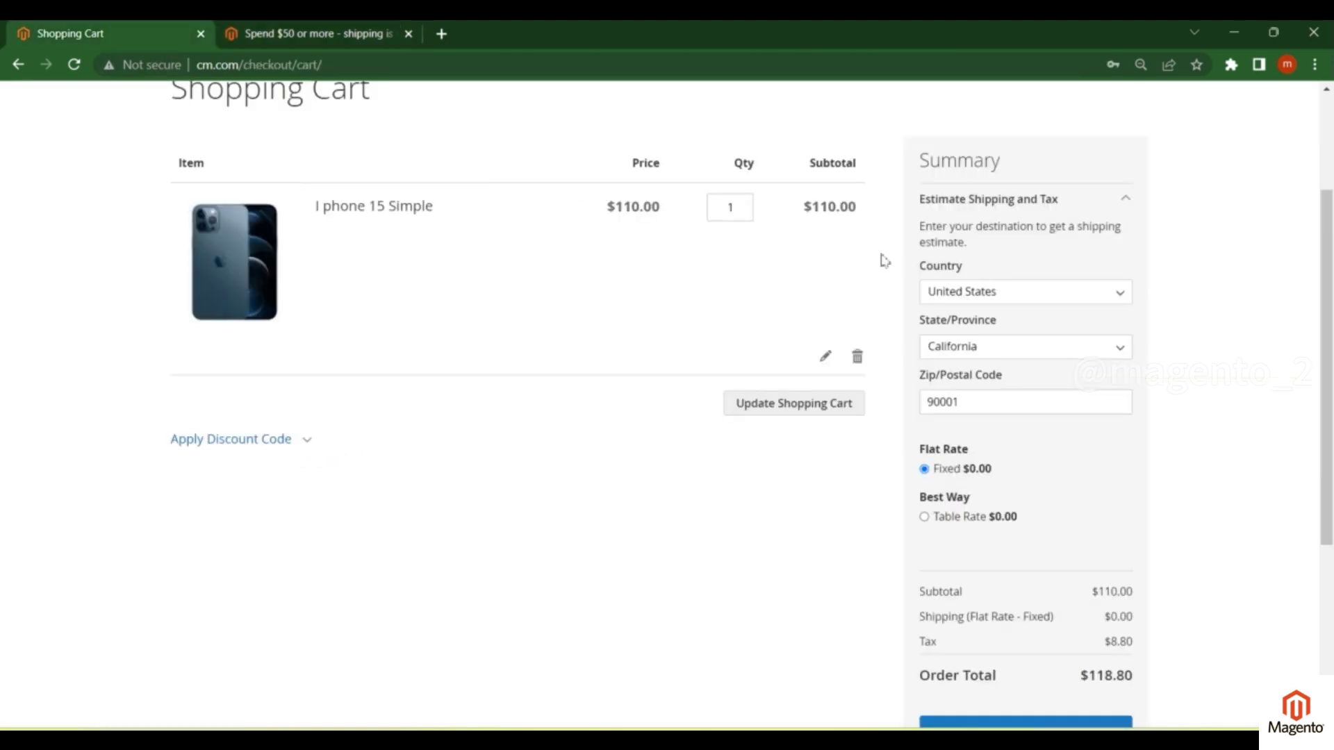
pyautogui.doubleClick(816, 208)
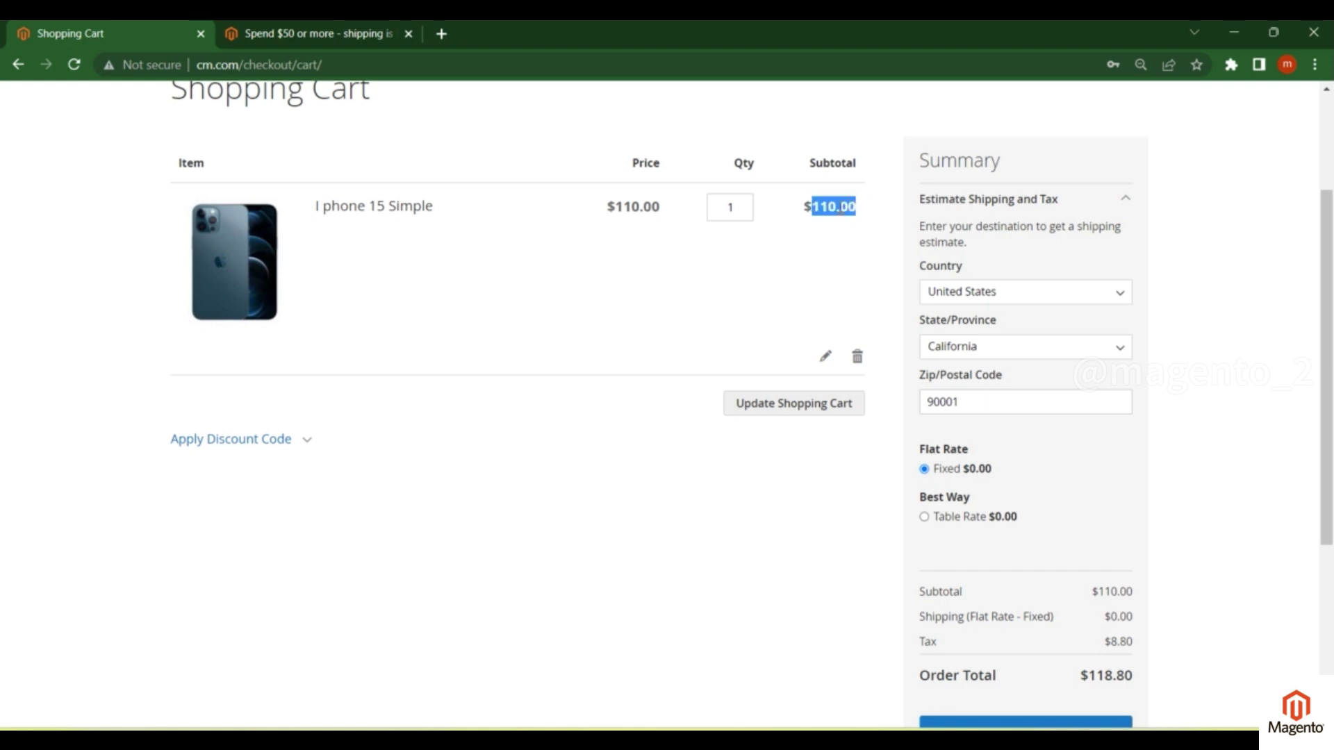
pyautogui.click(352, 32)
# - Review the free shipping rule again, from its rule information through the Subtotal condition to the Actions
pyautogui.scroll(4, 179, 453)
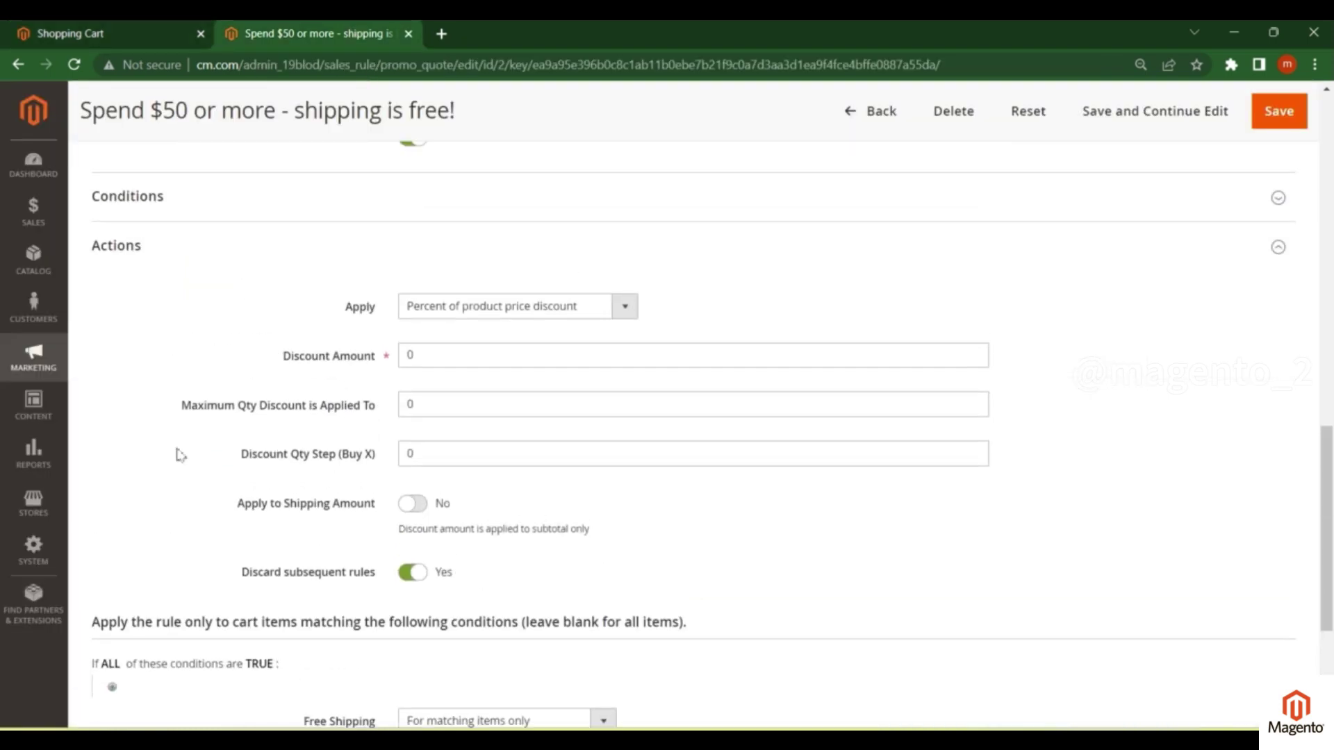
pyautogui.scroll(-4, 179, 452)
pyautogui.scroll(10, 127, 524)
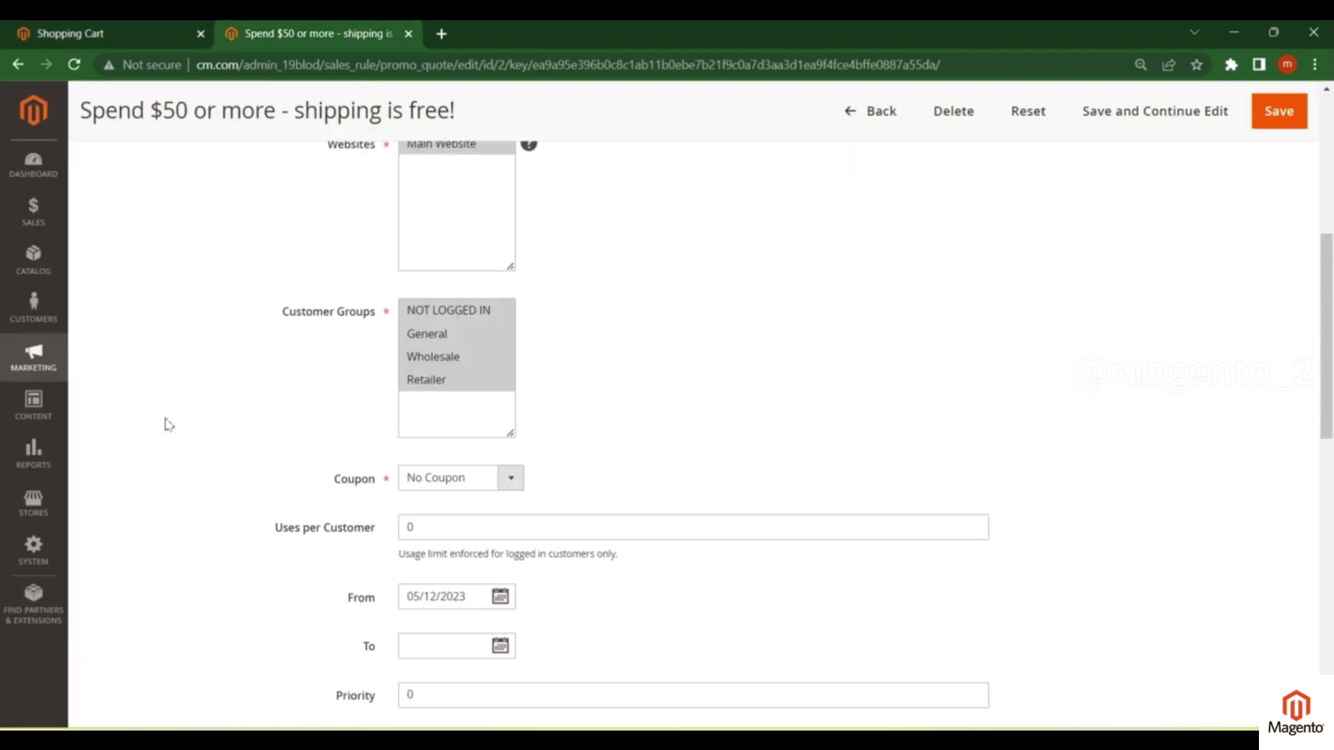
pyautogui.scroll(6, 166, 424)
pyautogui.scroll(-10, 167, 423)
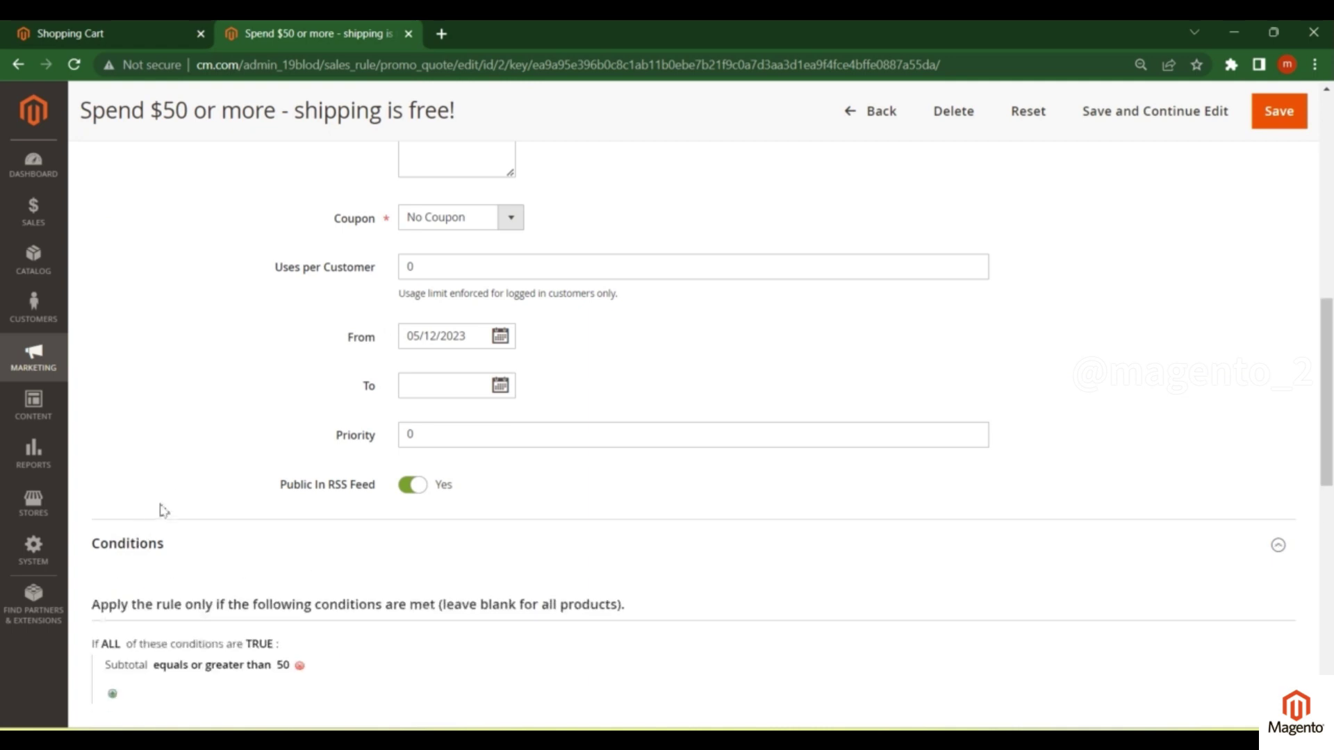
pyautogui.scroll(-8, 167, 504)
pyautogui.scroll(2, 175, 497)
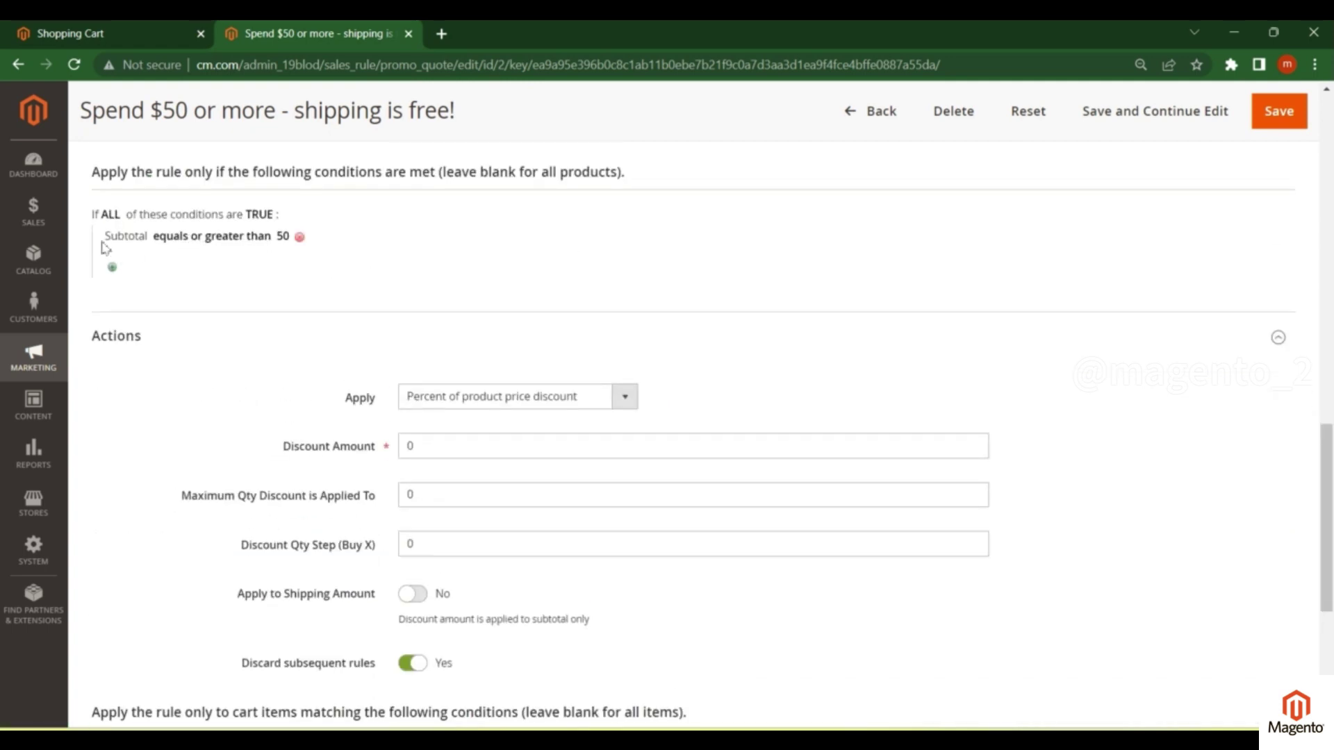
# - Check the flat rate shipping charge in the storefront cart's order summary
pyautogui.click(70, 33)
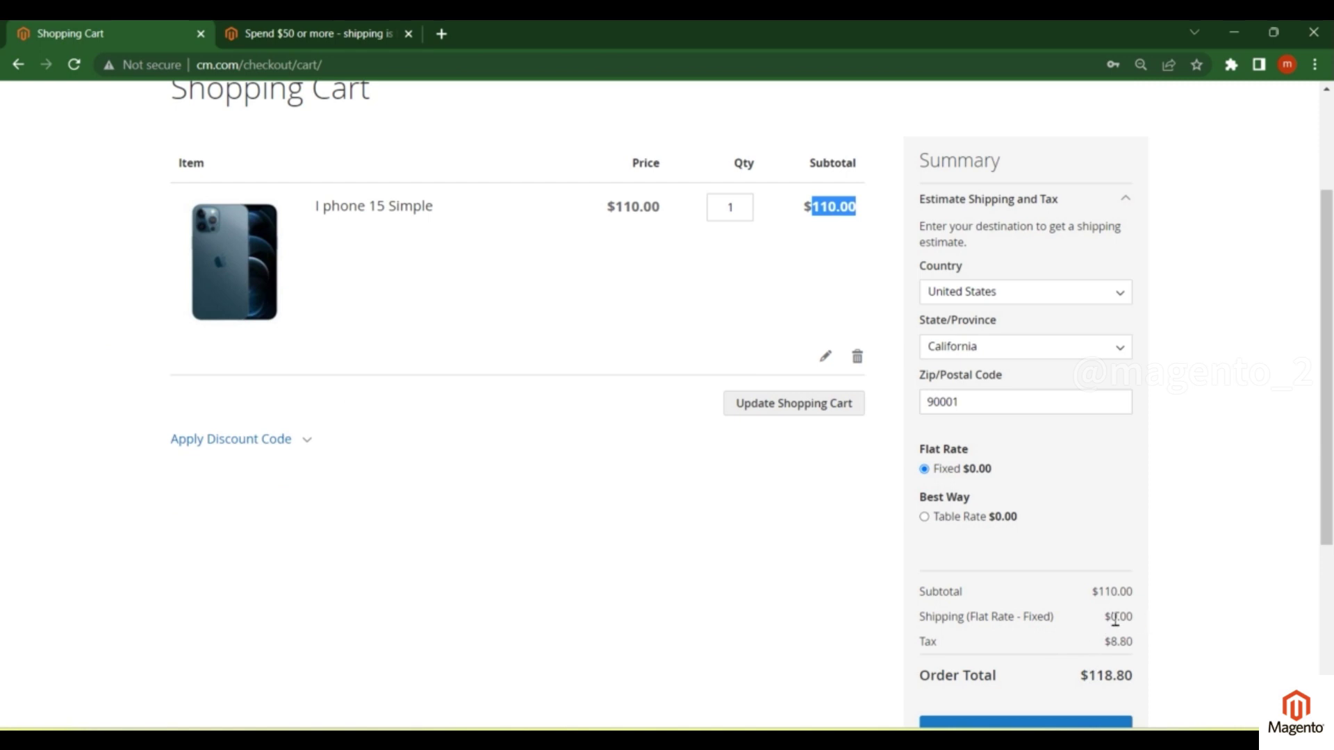
pyautogui.moveTo(1115, 618); pyautogui.dragTo(1136, 620)
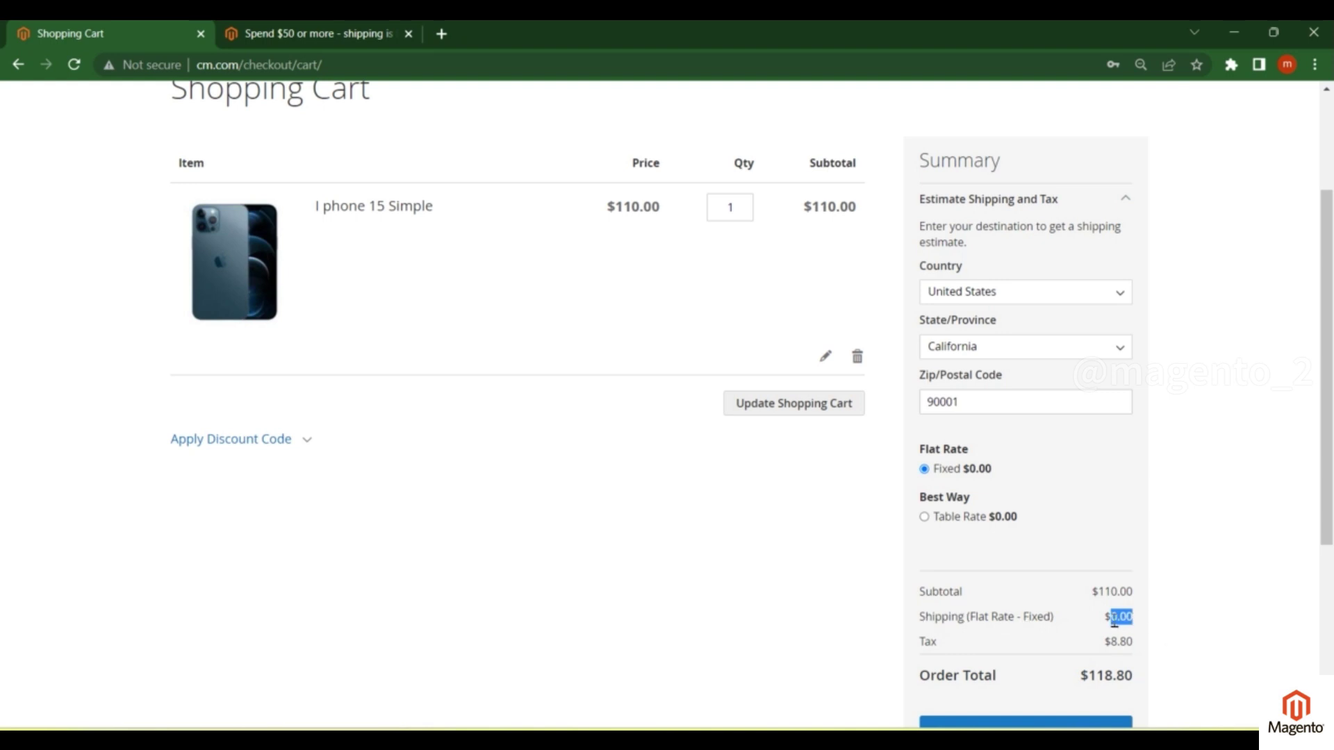
pyautogui.click(1114, 621)
pyautogui.moveTo(1110, 618)
pyautogui.mouseDown()
pyautogui.moveTo(1150, 623)
pyautogui.moveTo(1136, 620)
pyautogui.mouseUp()
# - Expand the cart's discount code entry and compare it with the free shipping rule's Coupon setting
pyautogui.click(361, 449)
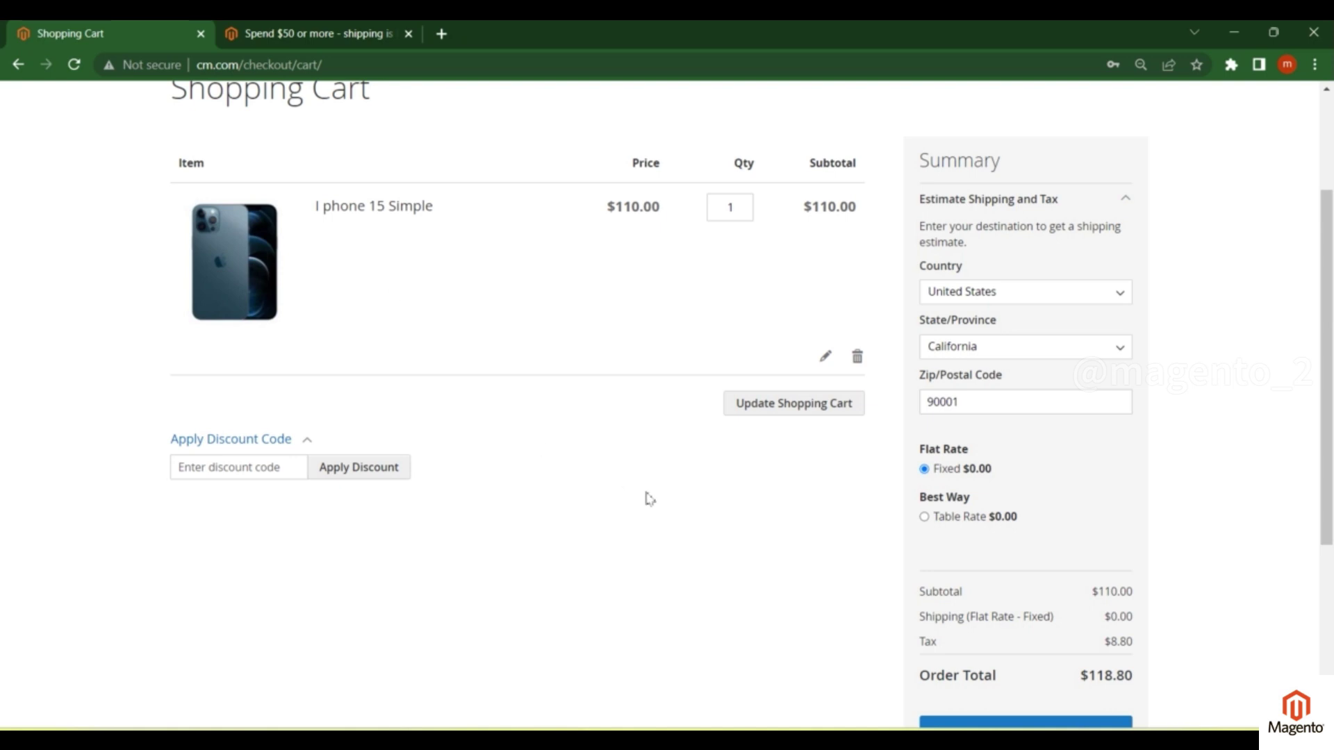
pyautogui.click(310, 34)
pyautogui.scroll(13, 266, 428)
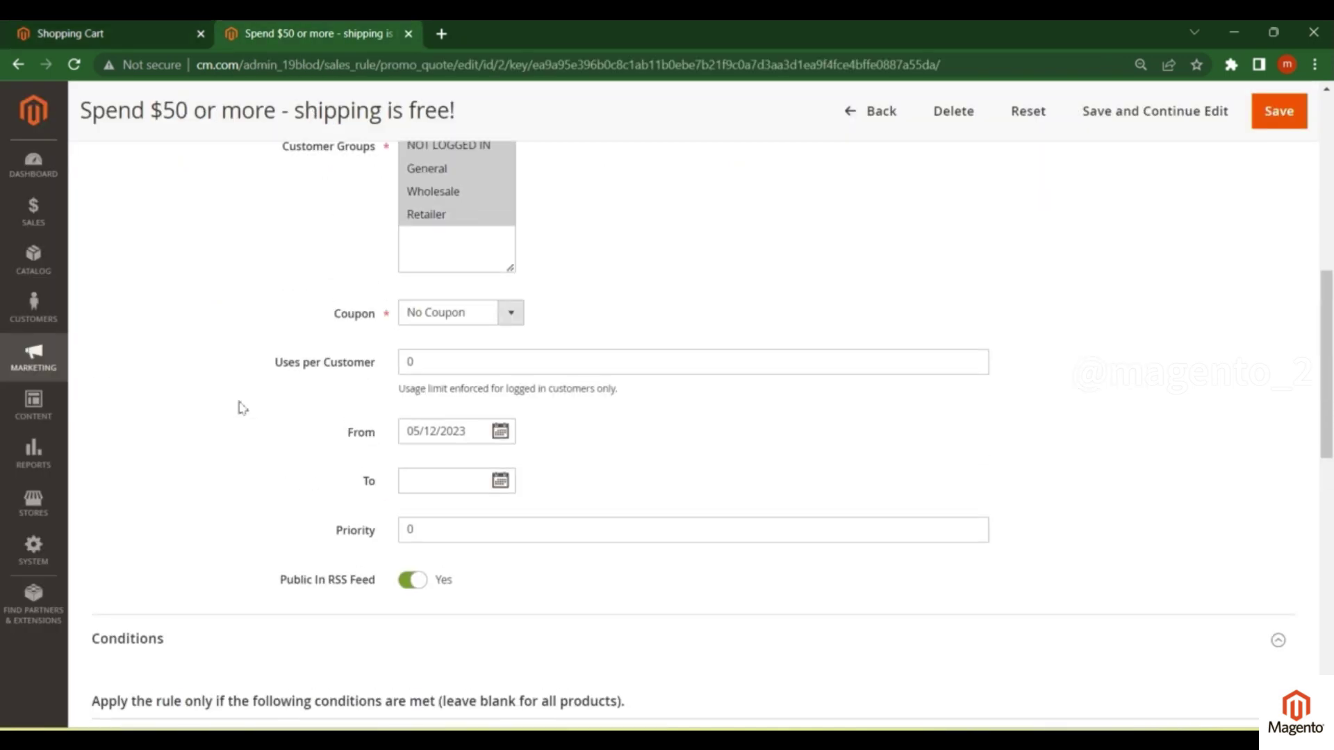
pyautogui.scroll(-4, 438, 483)
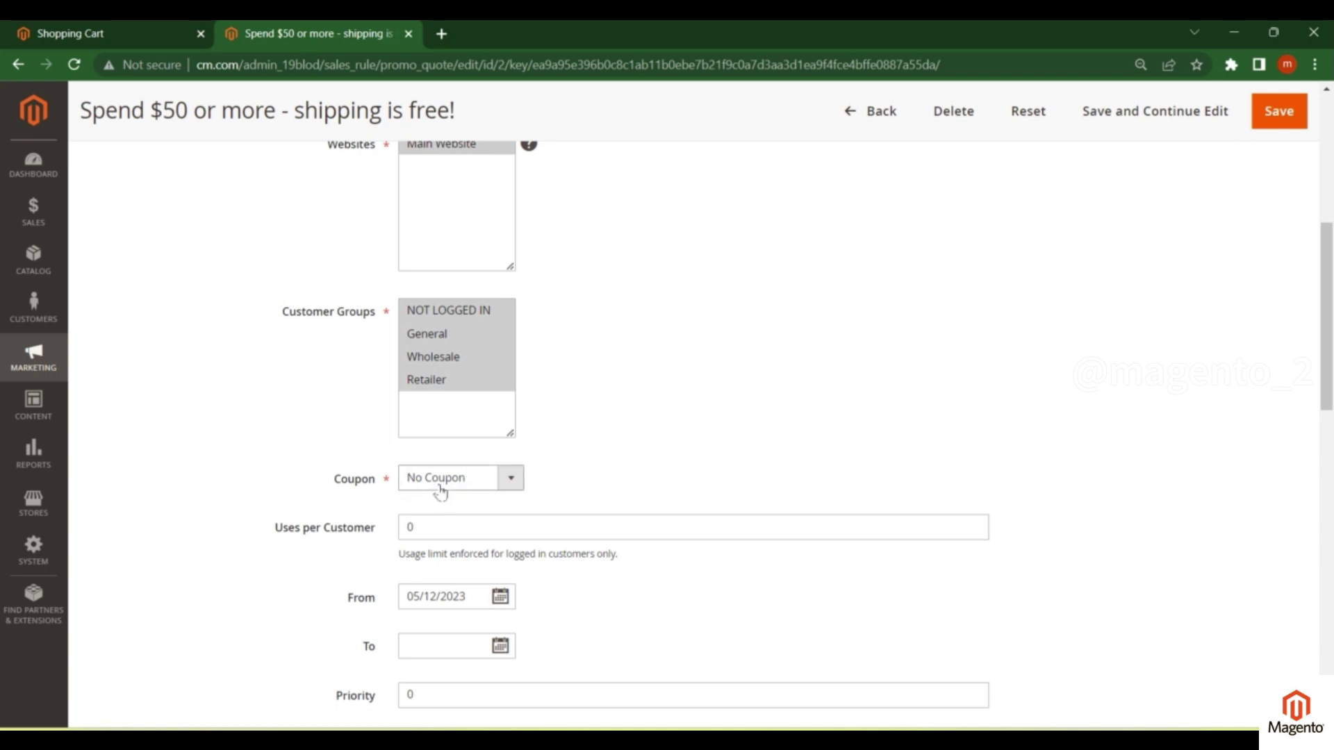
pyautogui.hotkey('ctrl', 'shift', 'Tab')
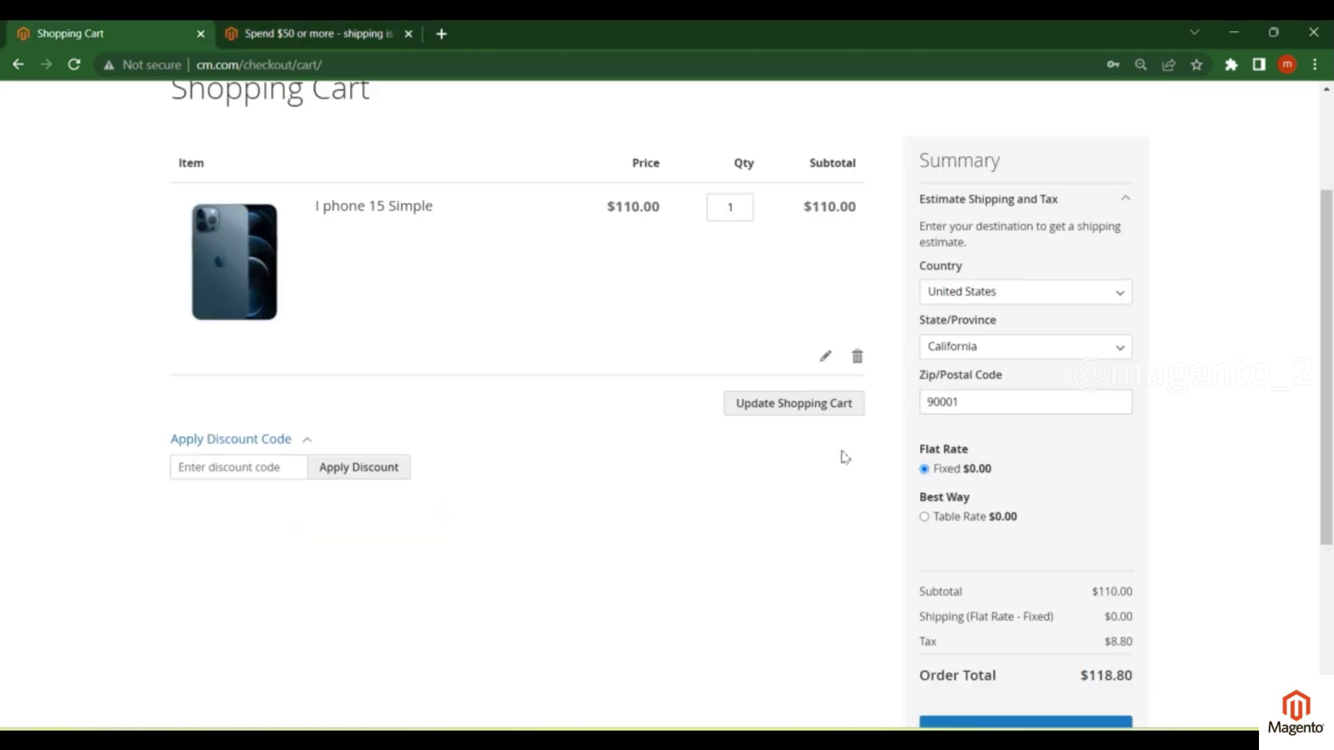
pyautogui.click(321, 29)
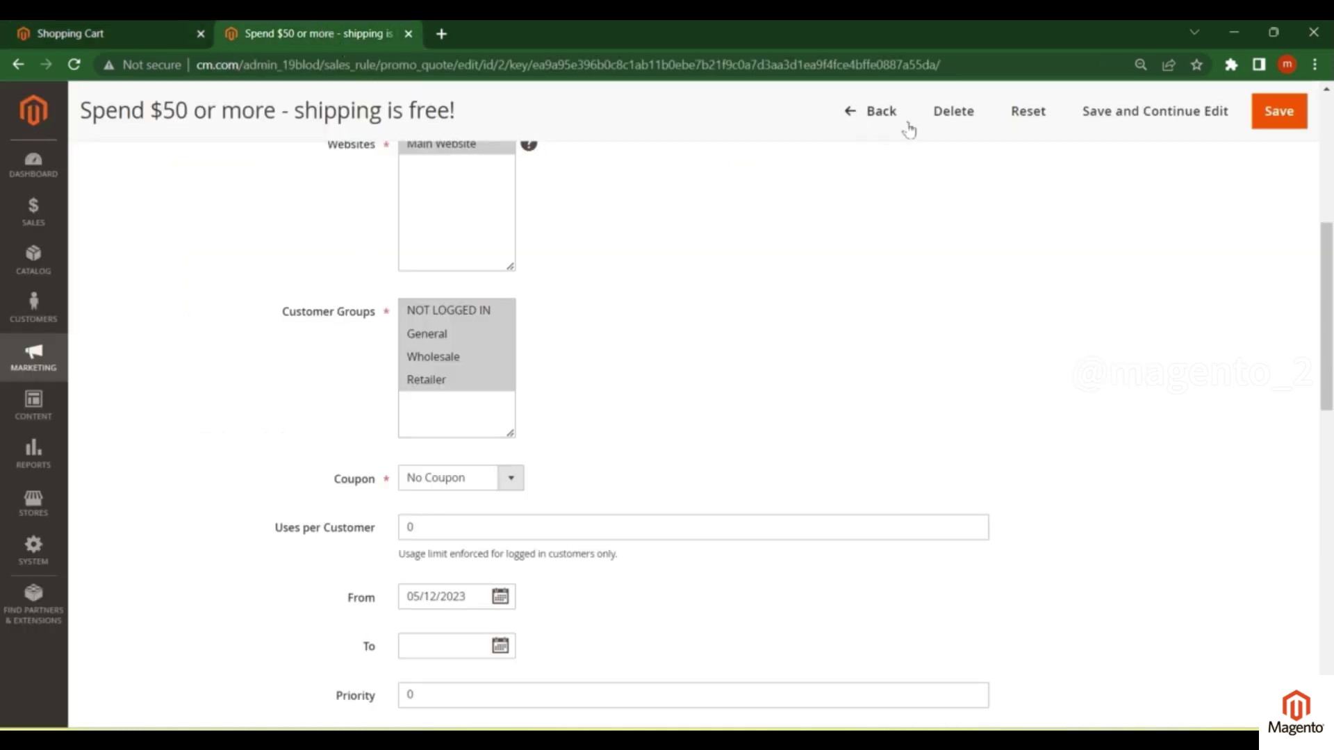
# - Leave the free shipping rule without saving and open the "20% OFF Ever $200-plus purchase!*" rule, reading its title
pyautogui.click(880, 117)
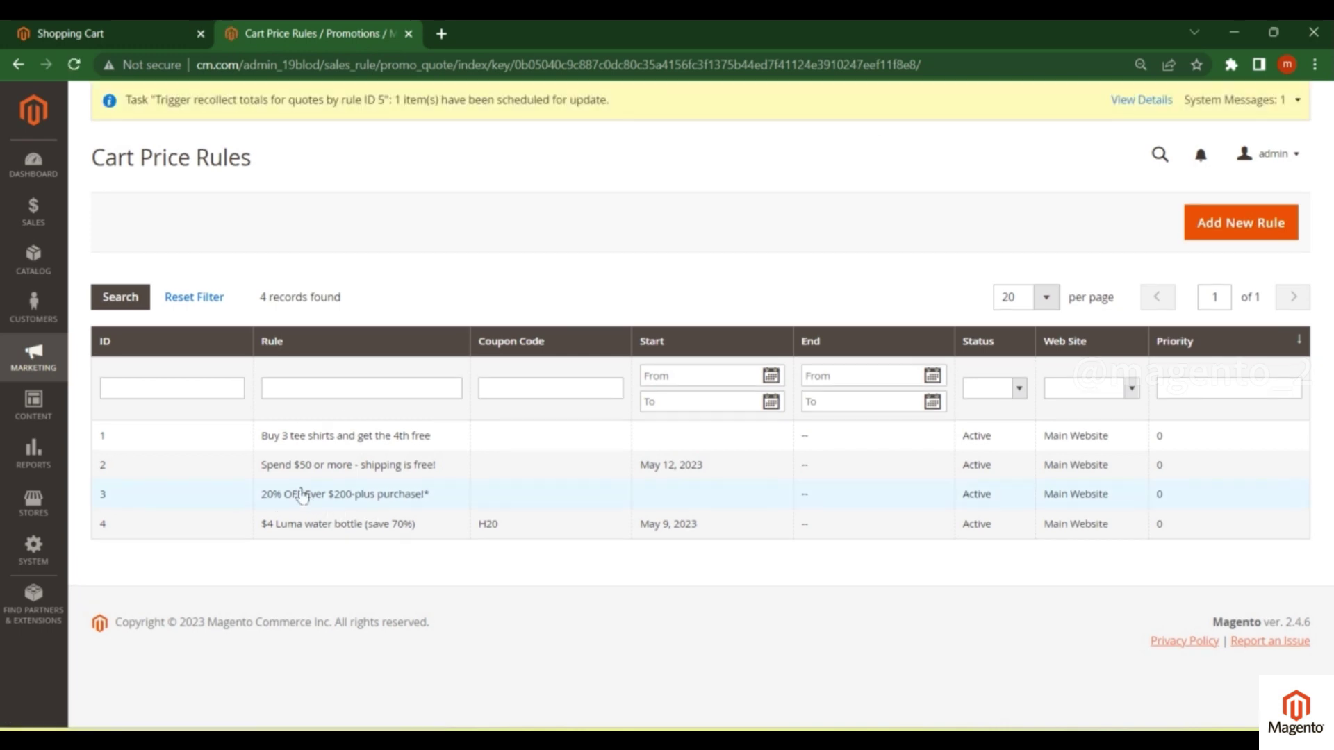
pyautogui.click(303, 494)
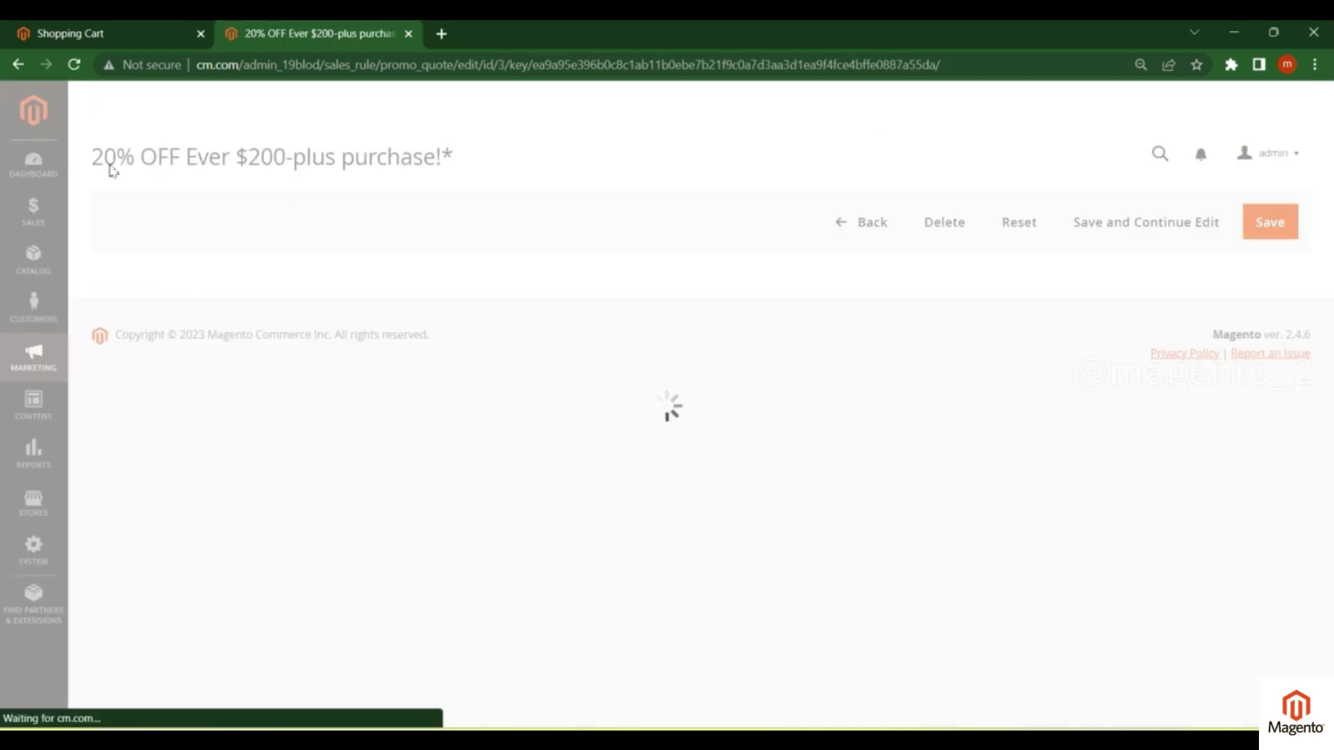
pyautogui.moveTo(91, 159); pyautogui.dragTo(132, 158)
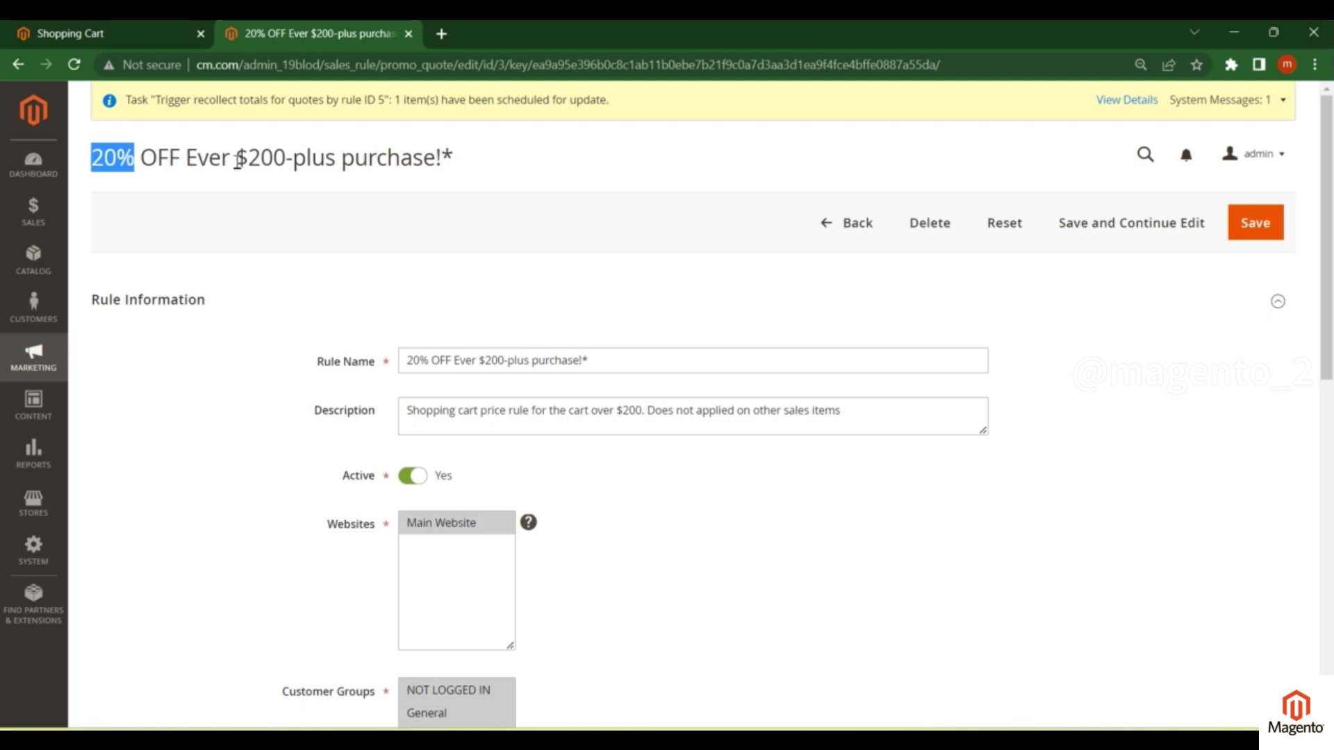
pyautogui.moveTo(236, 158); pyautogui.dragTo(461, 160)
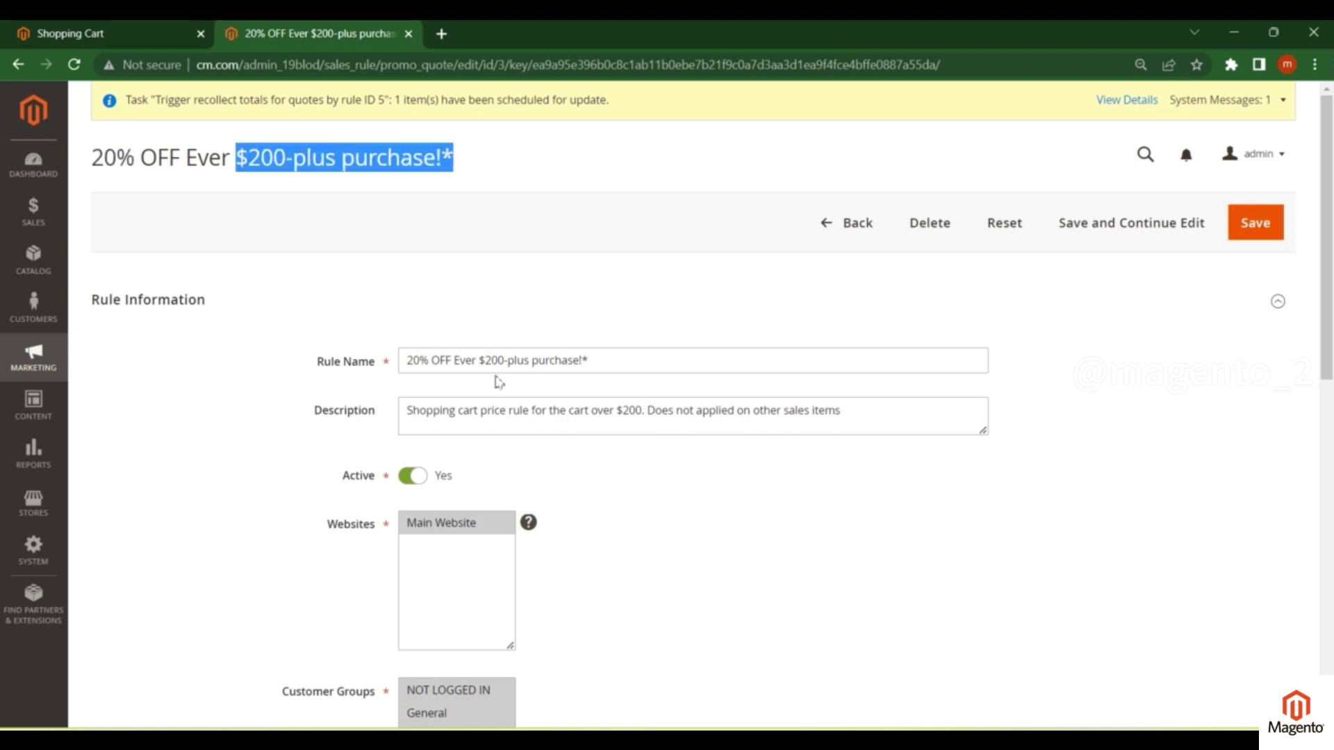
# - Examine the 20% off rule's name, description, websites, customer groups, coupon, uses per customer, dates and priority
pyautogui.scroll(-6, 604, 406)
pyautogui.scroll(6, 556, 400)
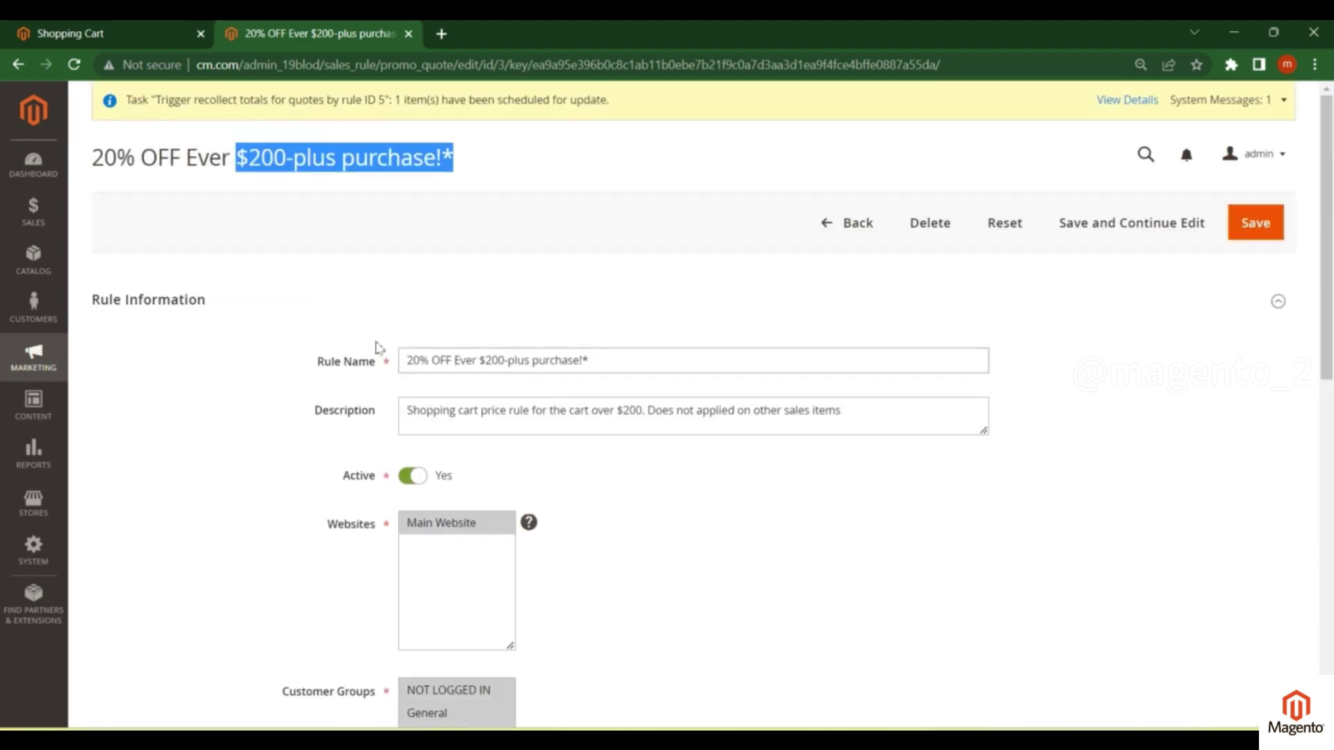
pyautogui.moveTo(318, 360); pyautogui.dragTo(416, 400)
pyautogui.moveTo(311, 417); pyautogui.dragTo(379, 420)
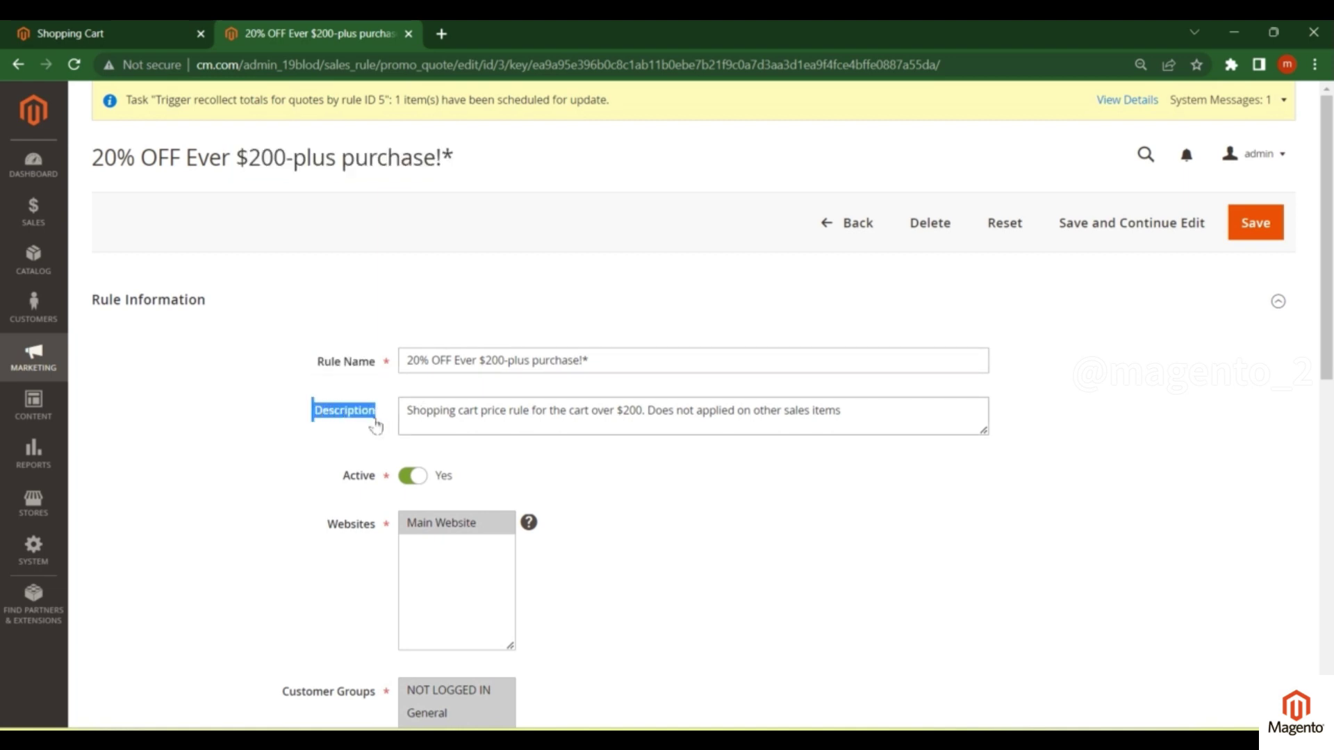
pyautogui.scroll(-3, 362, 309)
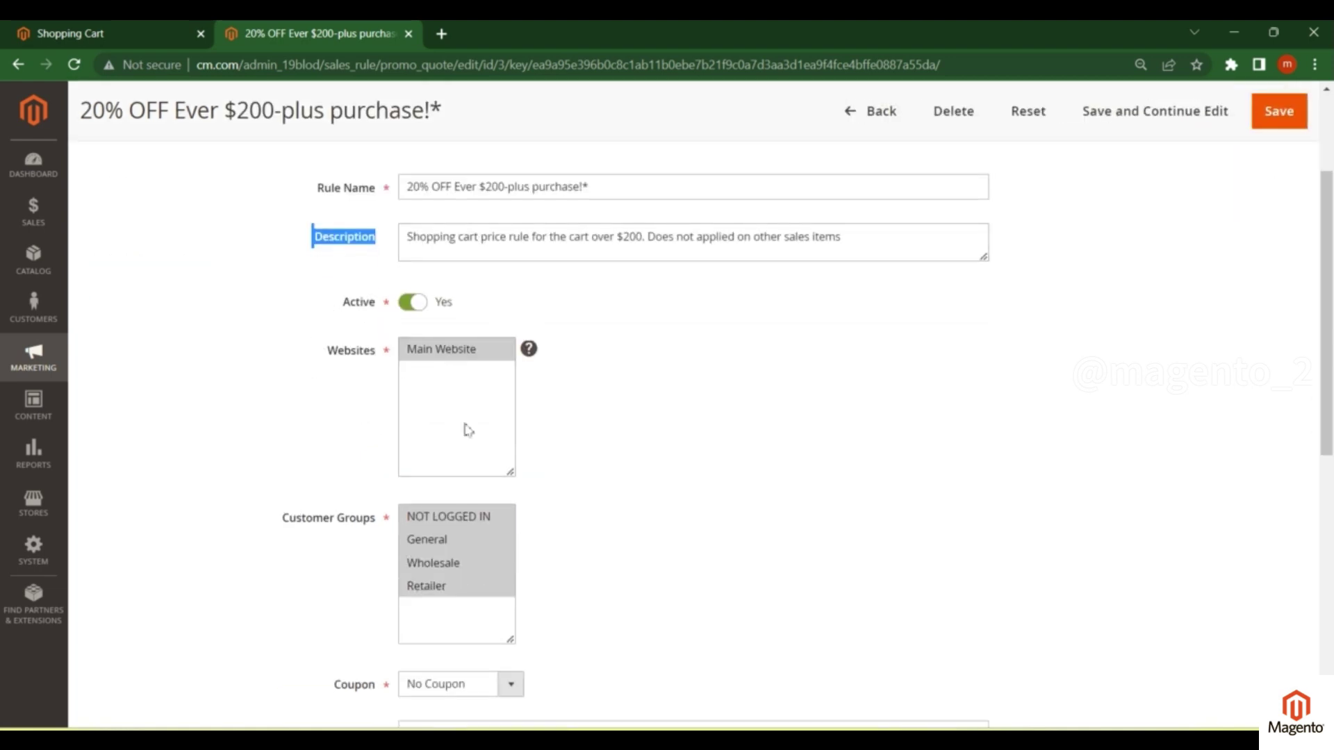
pyautogui.scroll(-5, 444, 410)
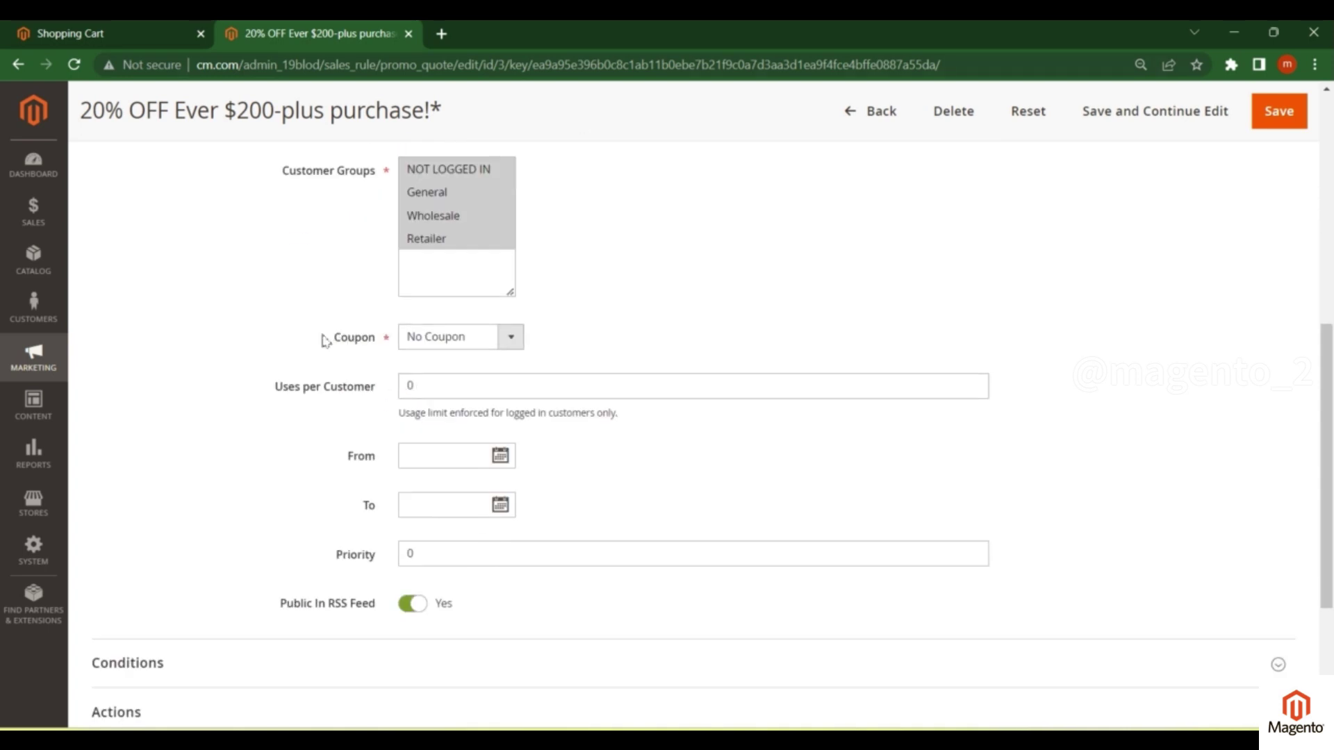
pyautogui.scroll(-3, 328, 337)
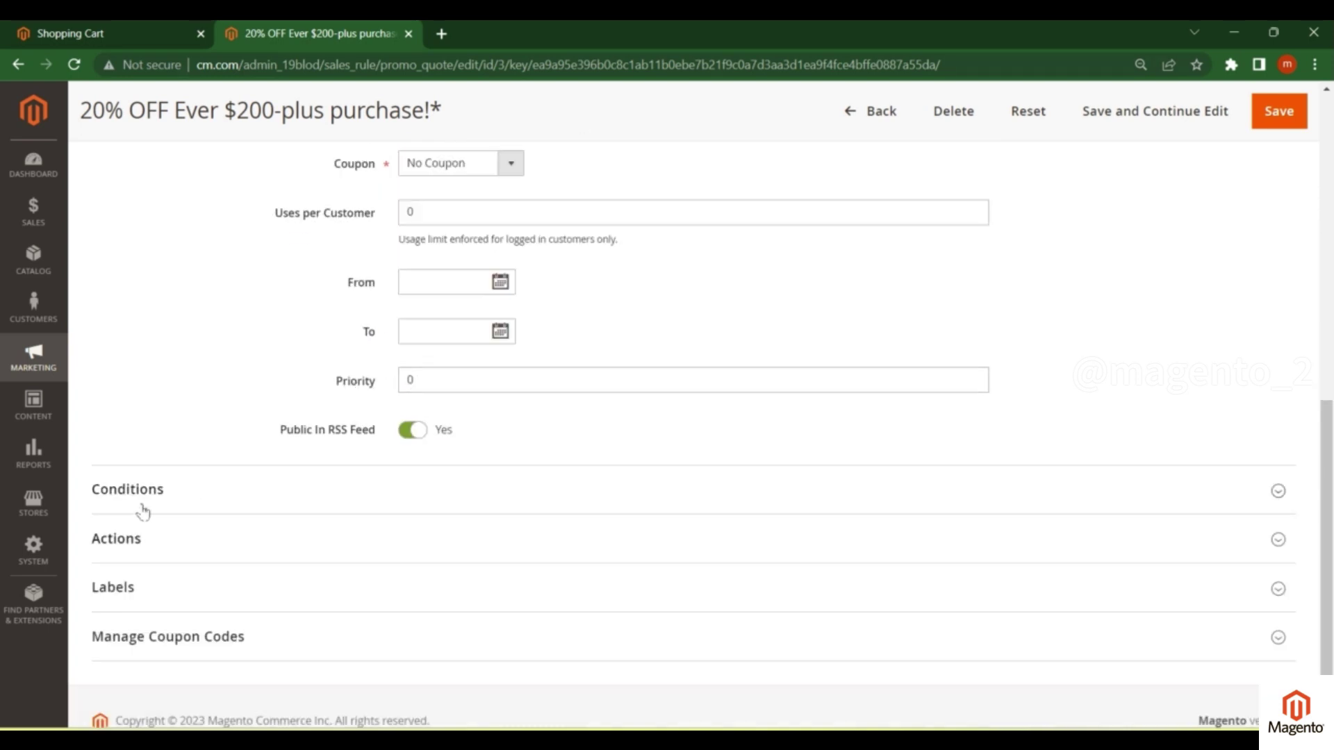
# - Review the 20% off rule's subtotal condition and its discount settings in the Conditions and Actions sections
pyautogui.click(101, 495)
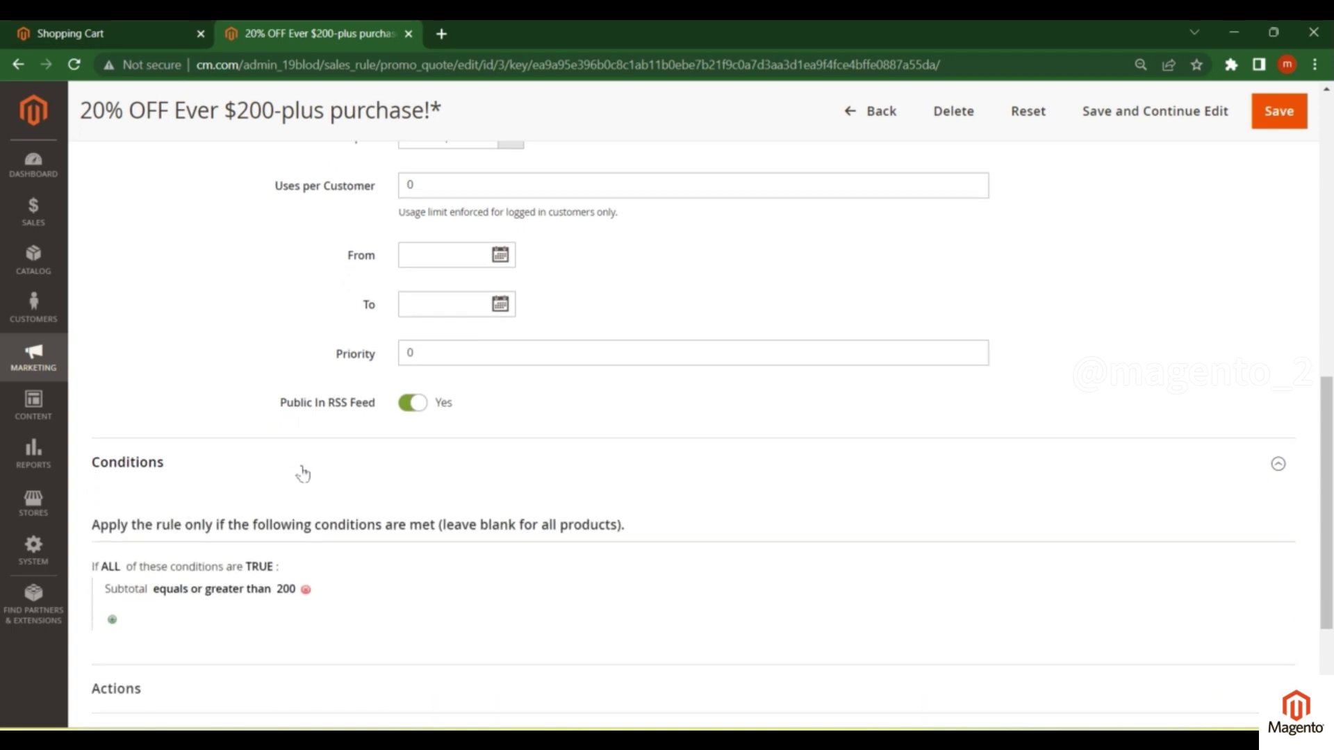
pyautogui.scroll(-3, 301, 470)
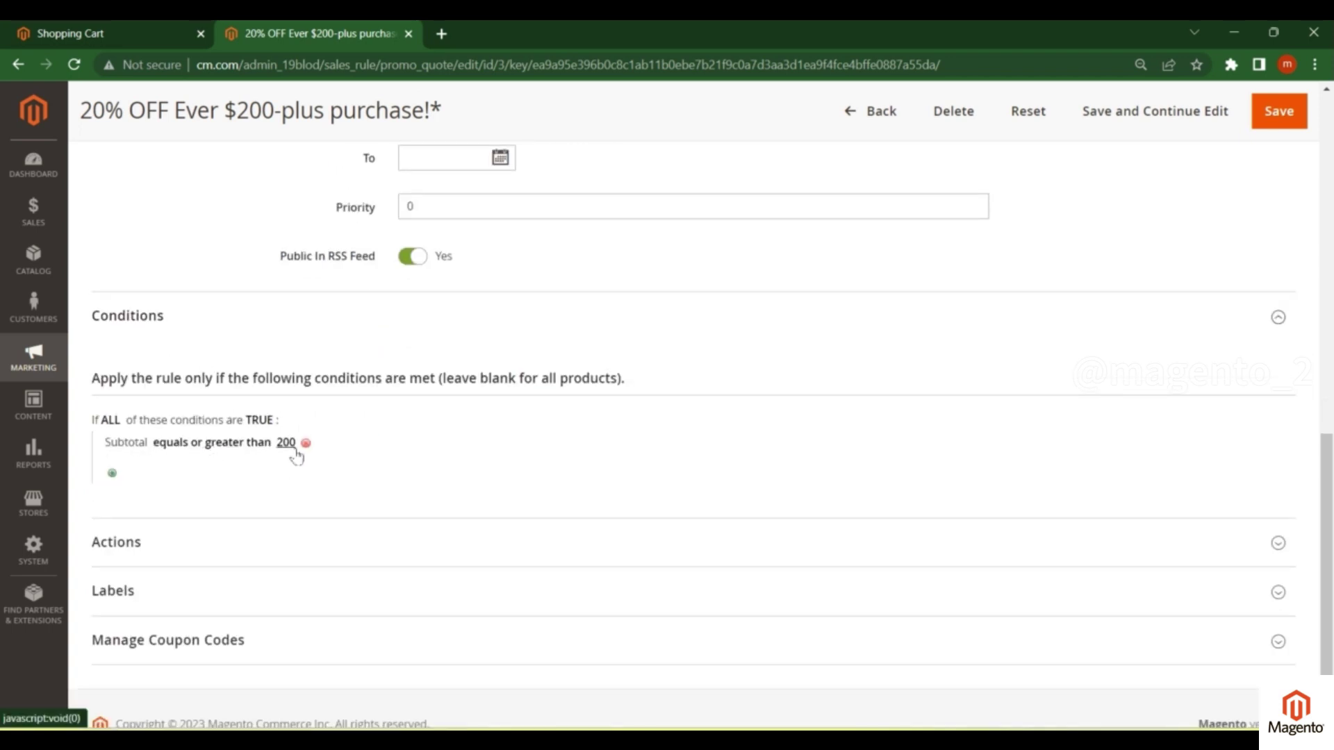
pyautogui.click(125, 543)
pyautogui.scroll(-2, 502, 514)
pyautogui.scroll(-2, 502, 514)
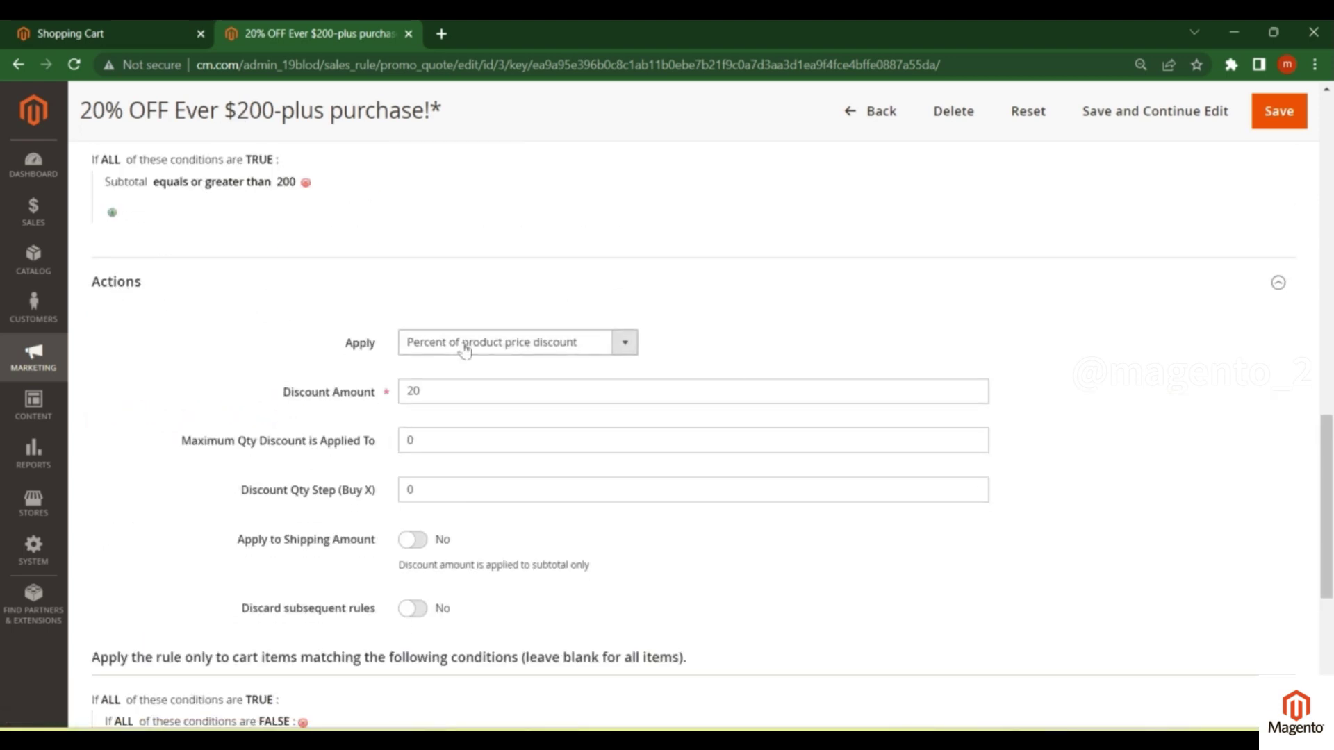
# - Review the Apply options, keeping Percent of product price discount, and compare the discount amount and subtotal threshold with the storefront cart
pyautogui.click(496, 347)
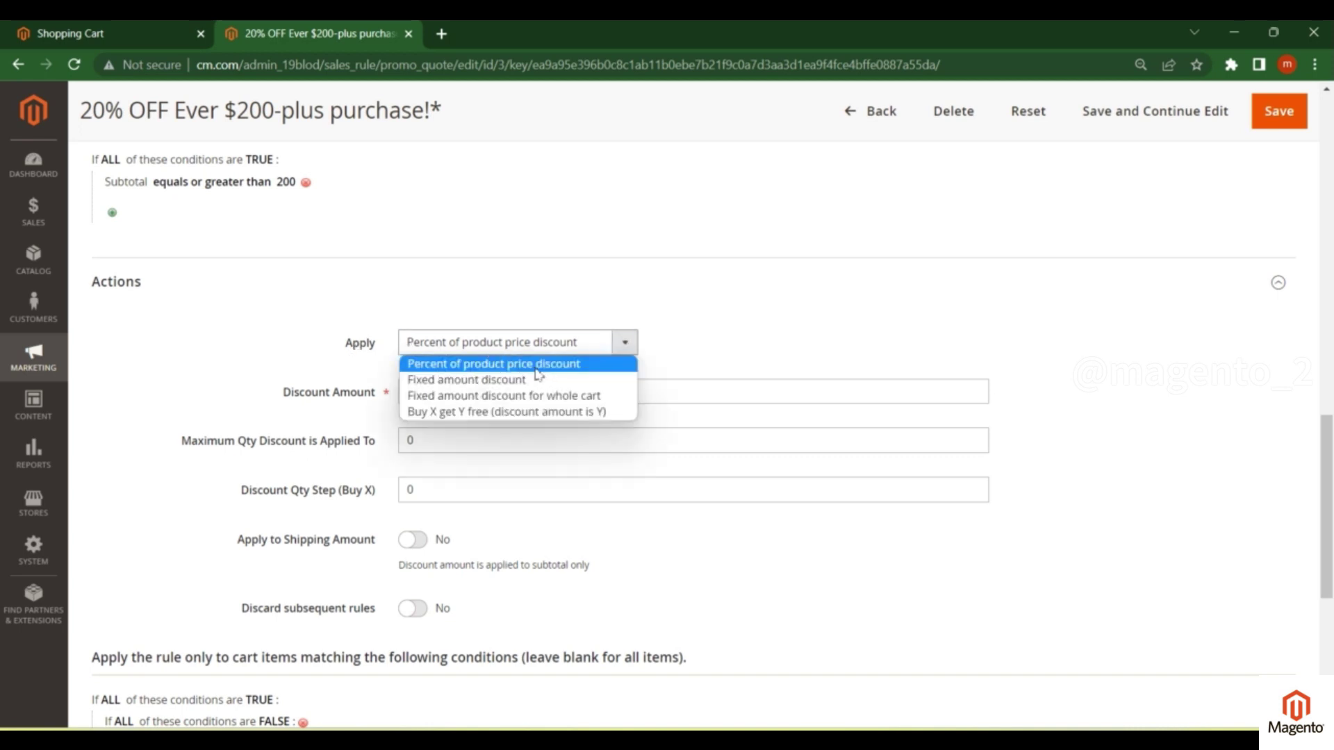
pyautogui.click(518, 366)
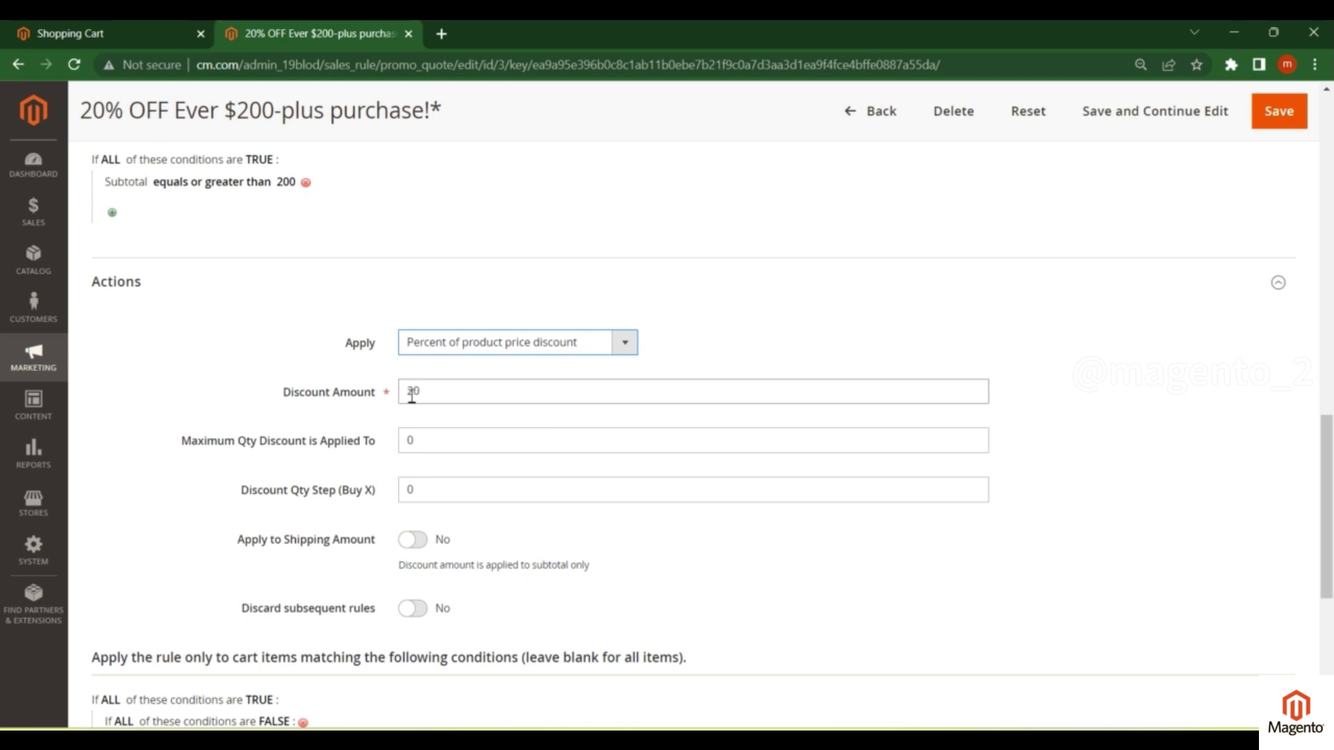
pyautogui.doubleClick(411, 393)
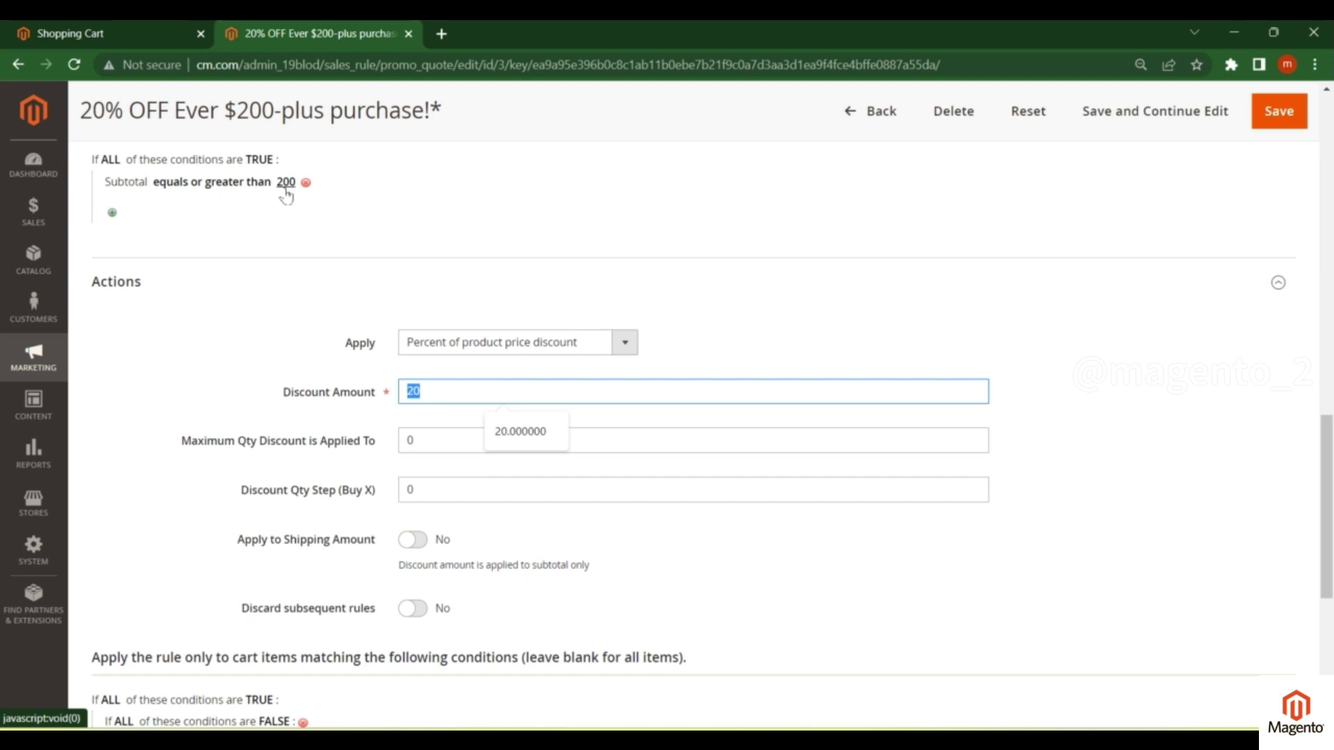
pyautogui.click(139, 33)
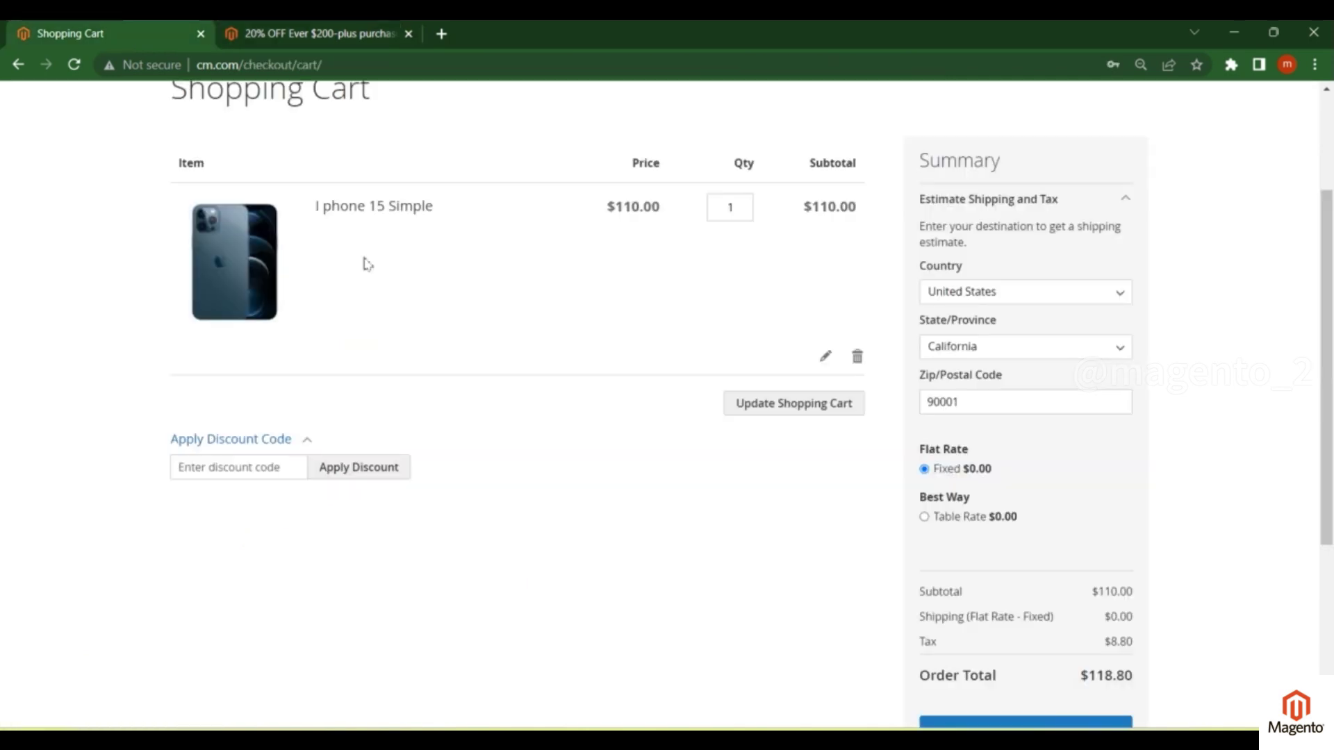
pyautogui.click(327, 32)
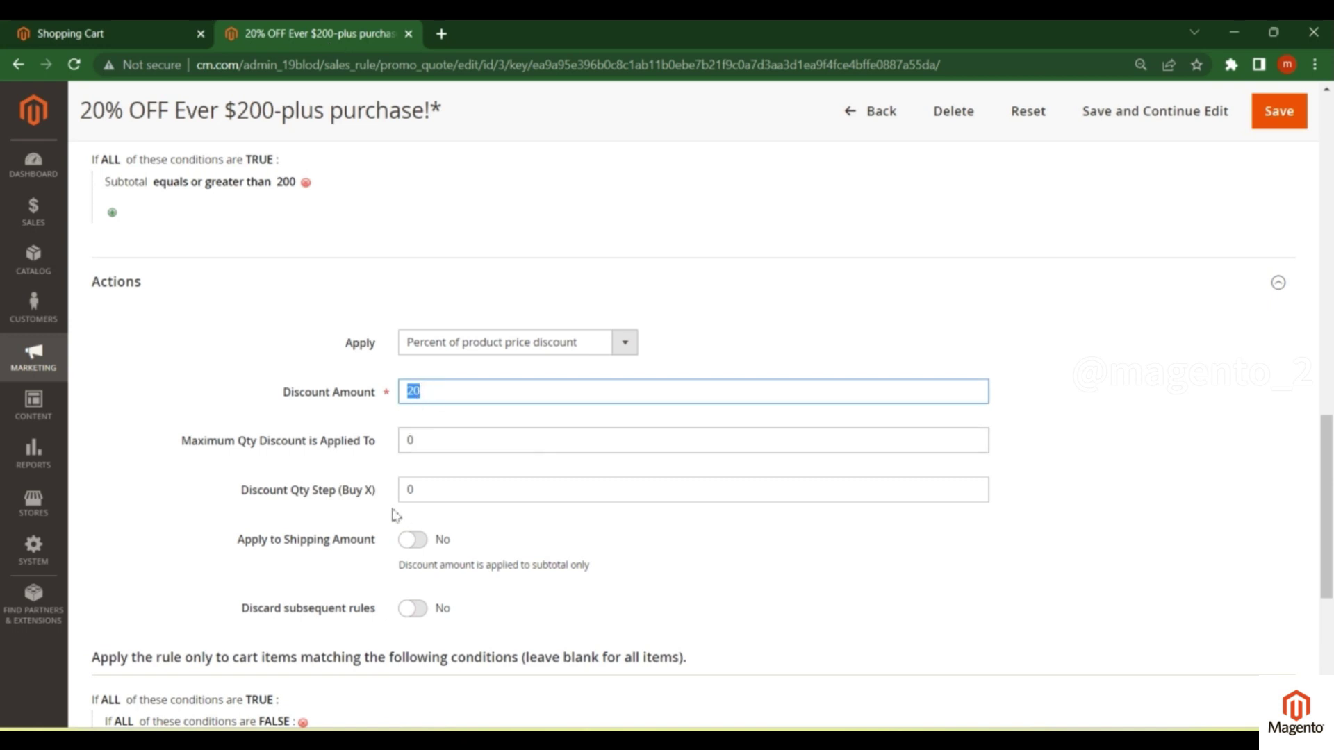
# - Turn on Discard subsequent rules and remove the Category and Sale conditions from the rule's cart item conditions
pyautogui.scroll(-4, 313, 510)
pyautogui.click(420, 349)
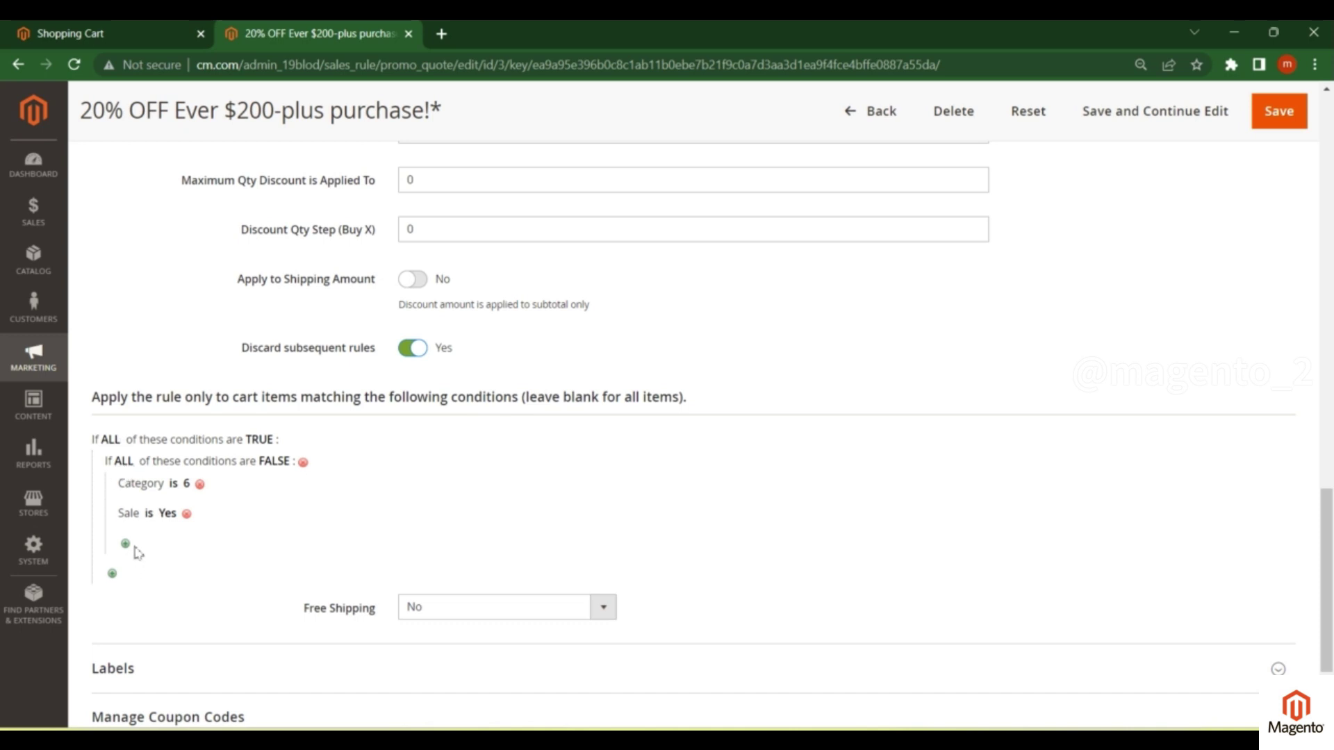
pyautogui.click(187, 513)
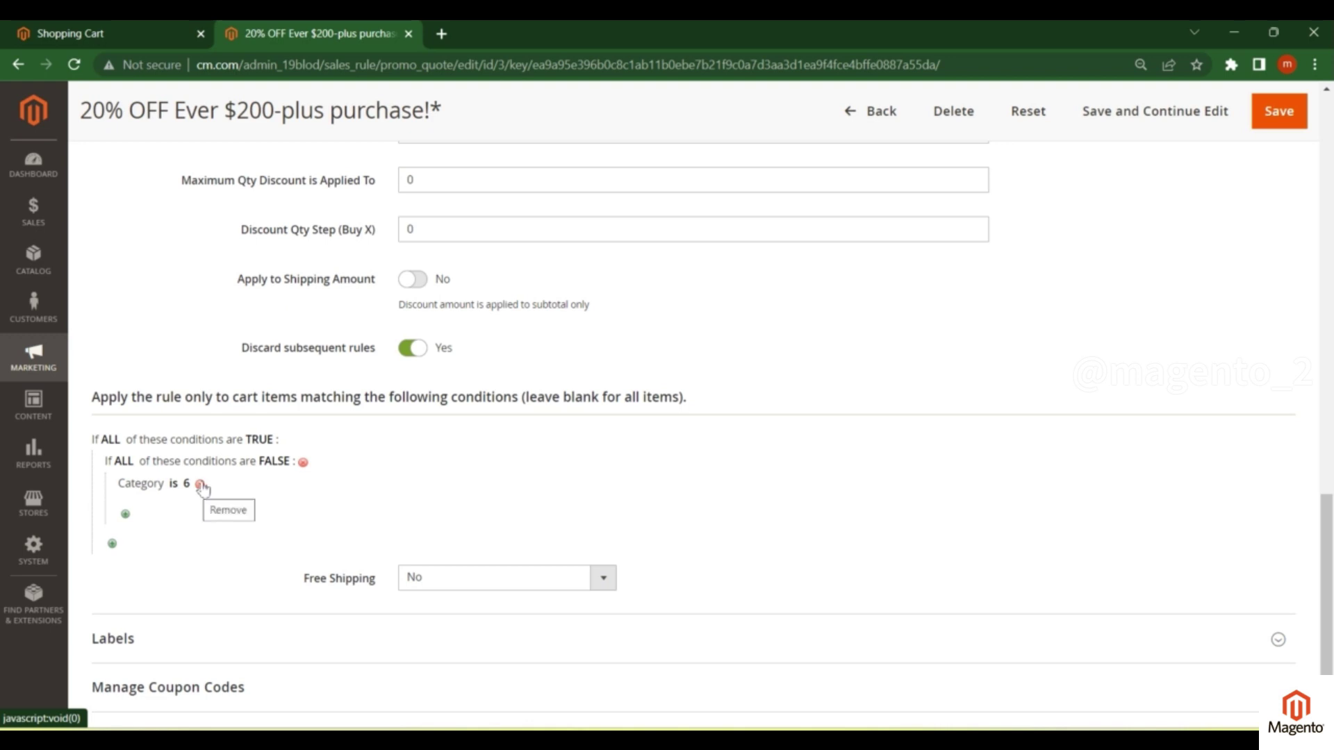
pyautogui.click(200, 484)
# - Copy the product name "I phone 15 Simple" from the storefront cart and return to the rule's item conditions
pyautogui.click(118, 34)
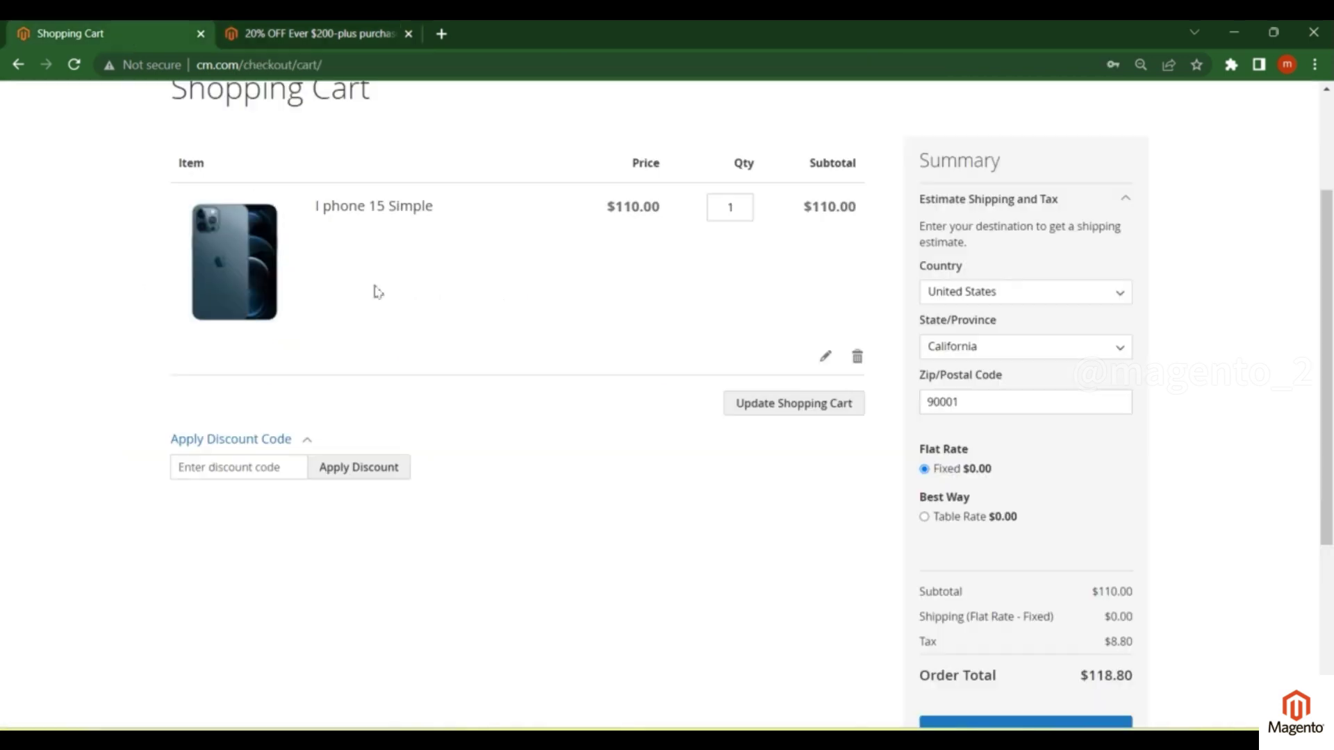
pyautogui.scroll(1, 514, 316)
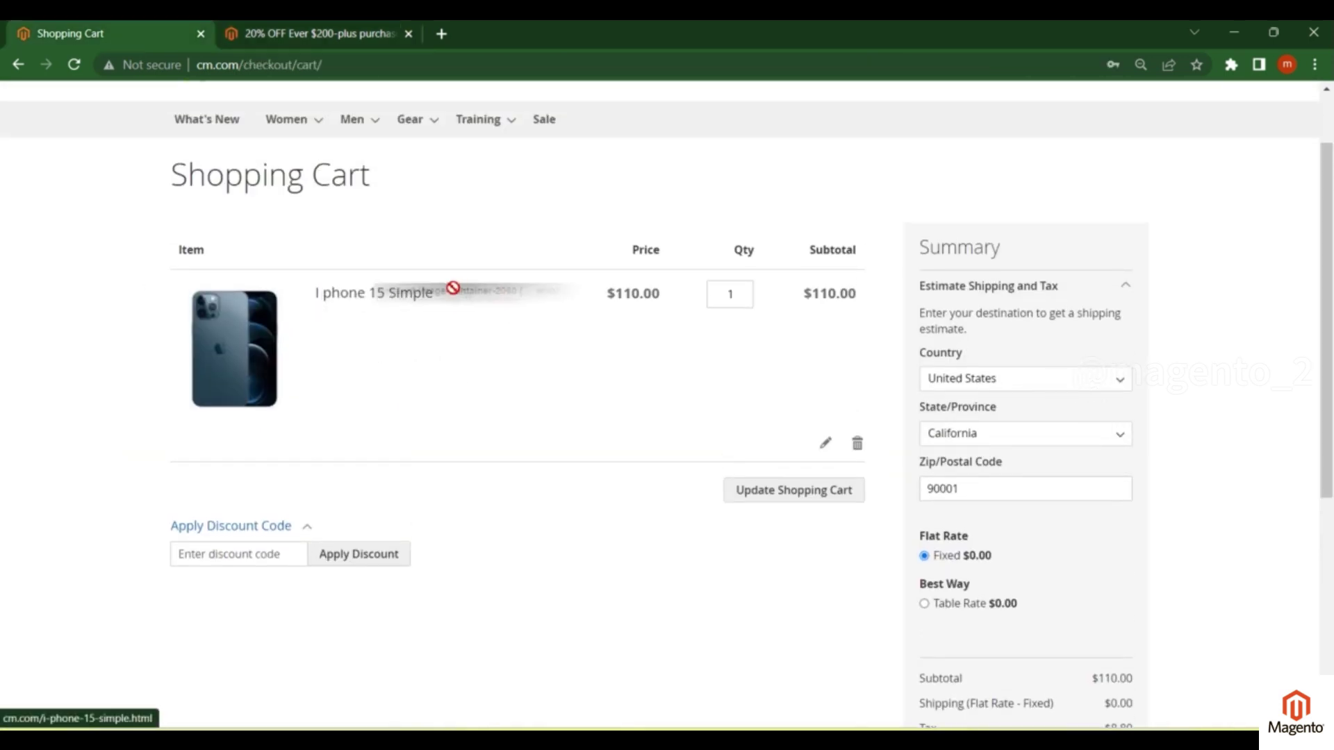
pyautogui.moveTo(446, 289); pyautogui.dragTo(310, 289)
pyautogui.click(320, 33)
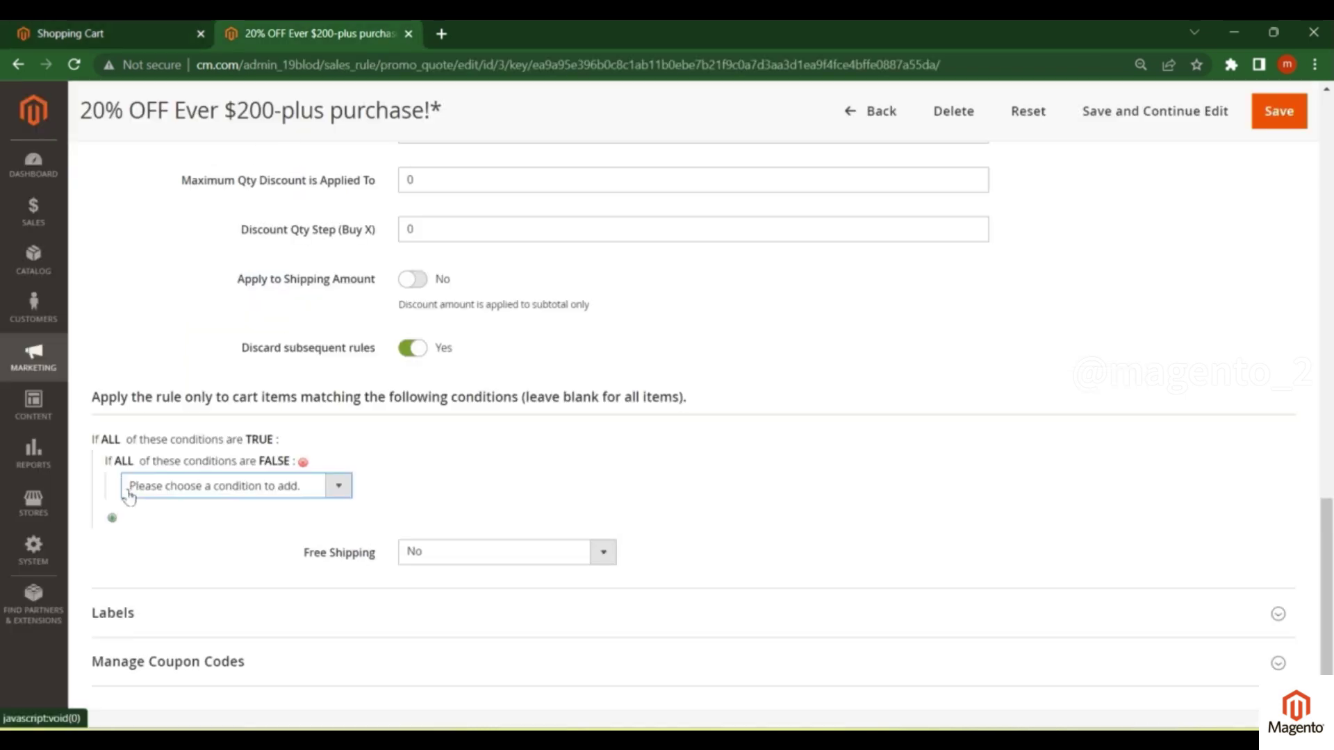
# - Add an SKU condition with the value "I phone 15 Simple" to the nested item condition combination
pyautogui.click(185, 491)
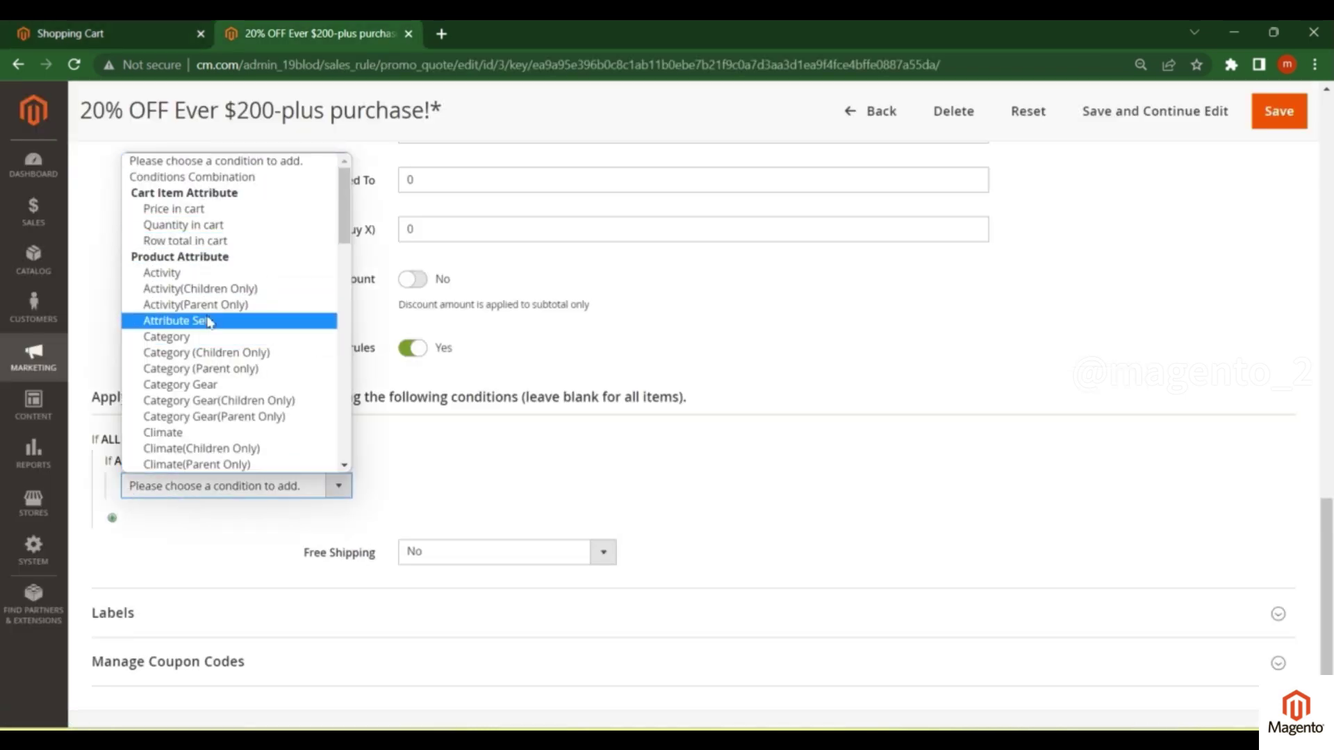
pyautogui.scroll(-10, 209, 313)
pyautogui.scroll(-5, 209, 317)
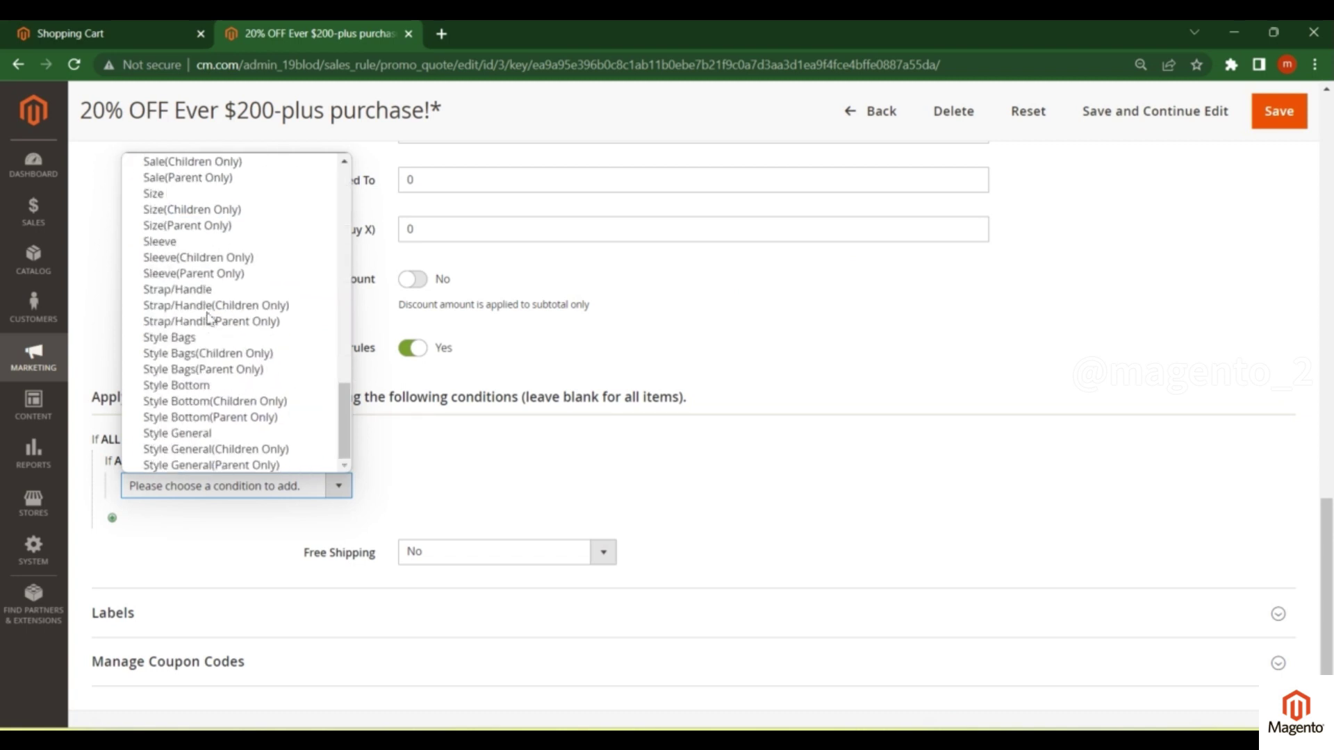
pyautogui.scroll(4, 208, 317)
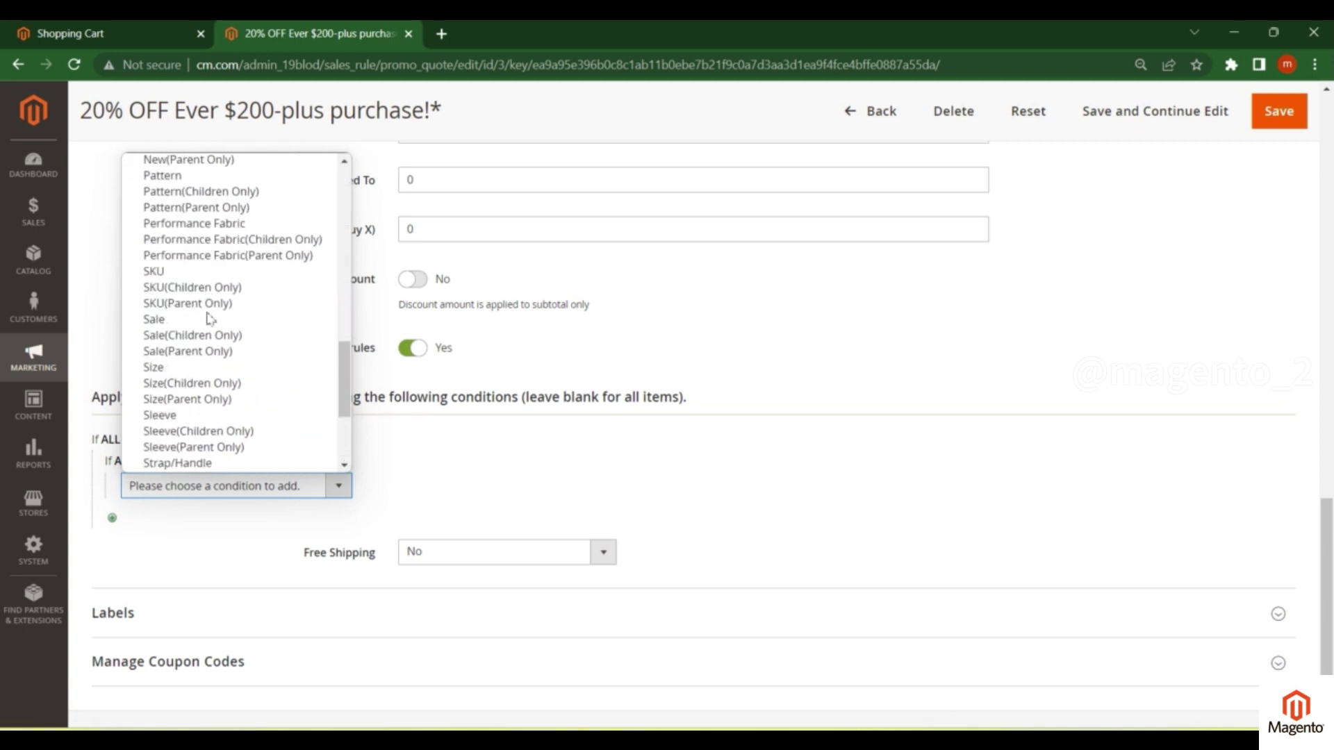
pyautogui.click(173, 280)
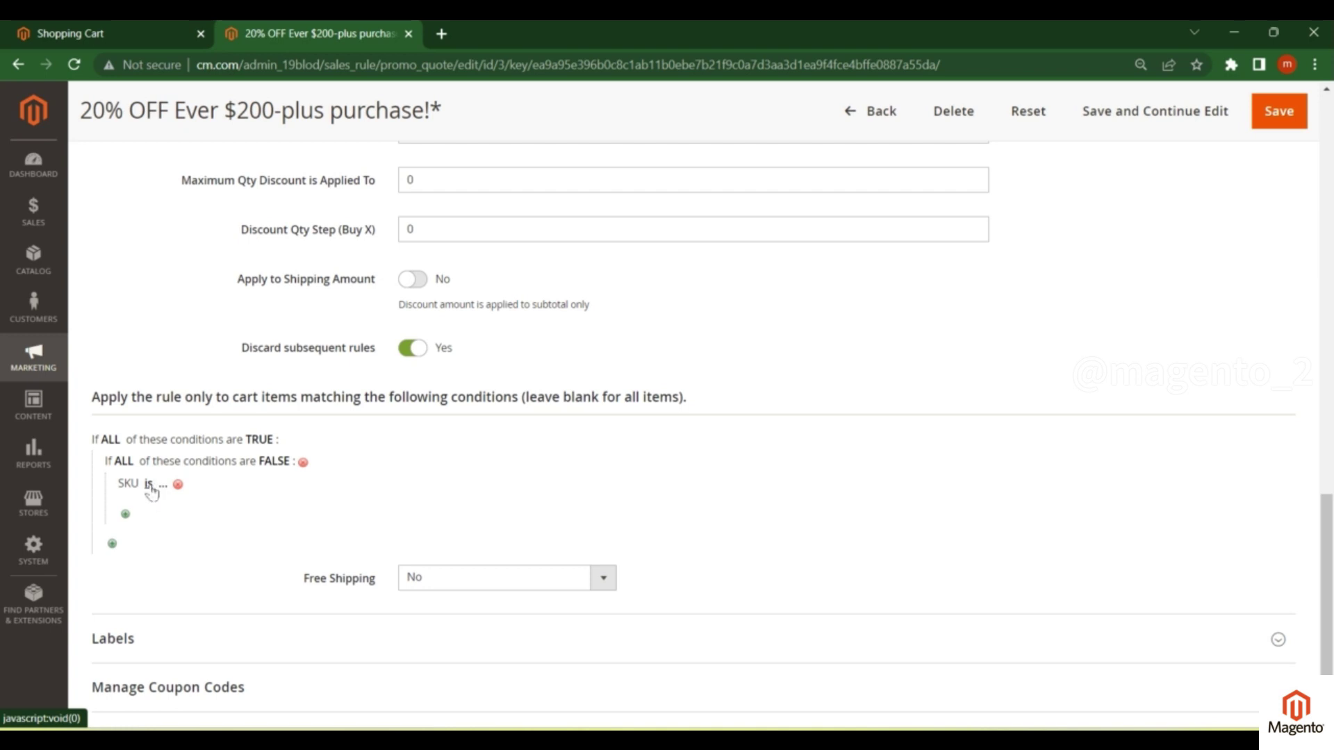
pyautogui.click(149, 483)
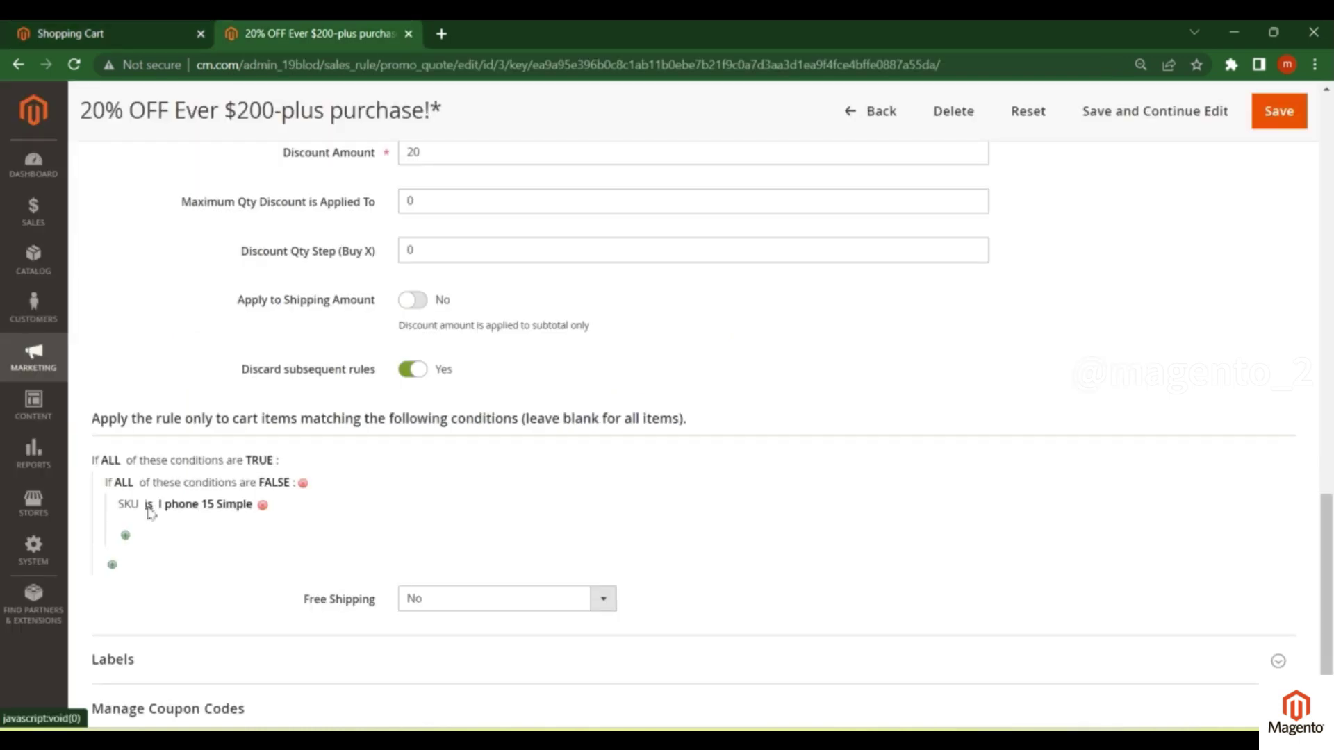
# - Review the comparison operators available for the SKU condition, keeping "is"
pyautogui.click(149, 506)
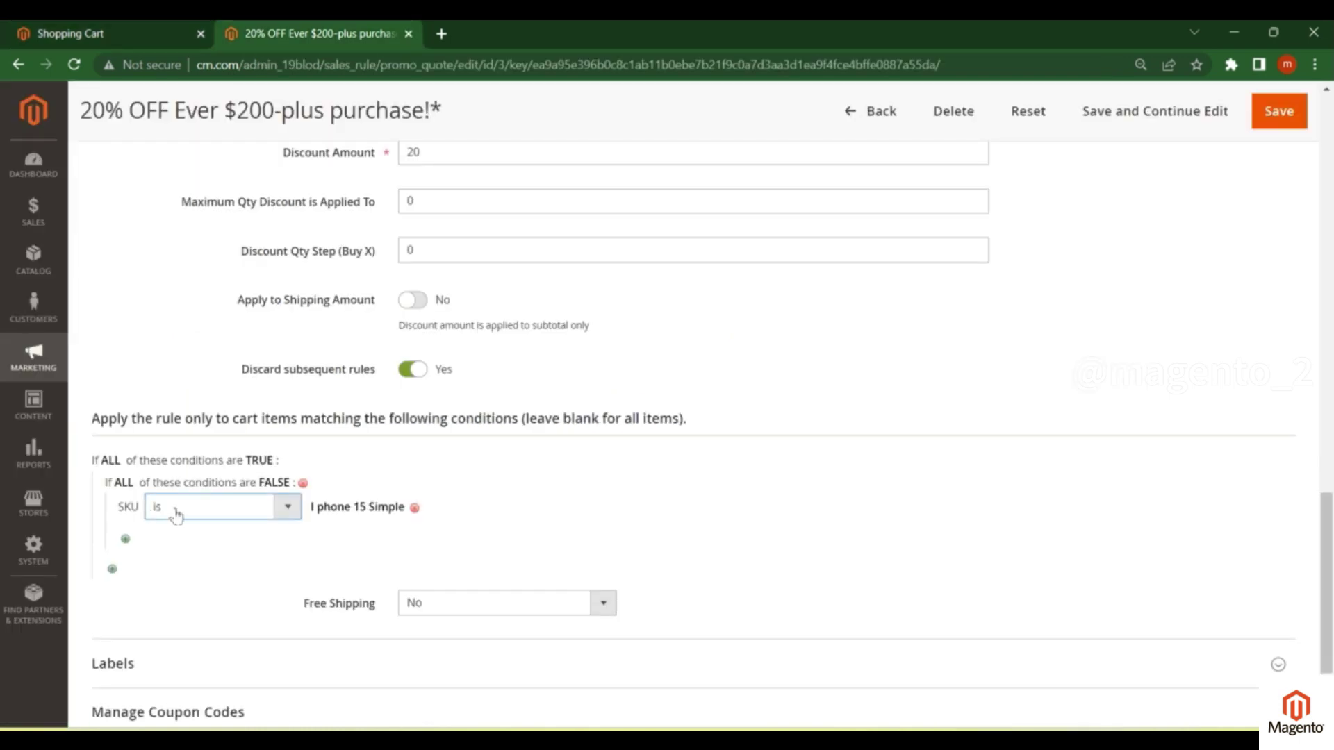
pyautogui.click(173, 509)
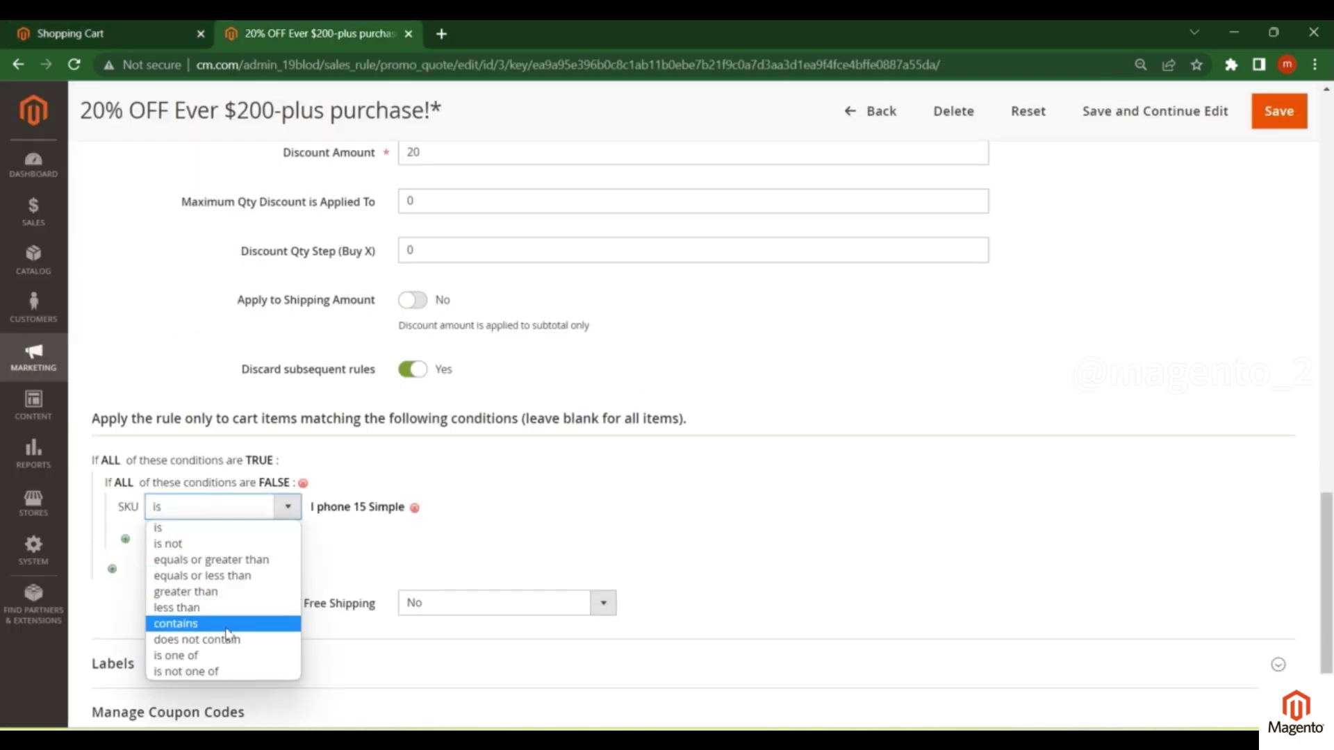
pyautogui.click(409, 553)
pyautogui.scroll(1, 379, 535)
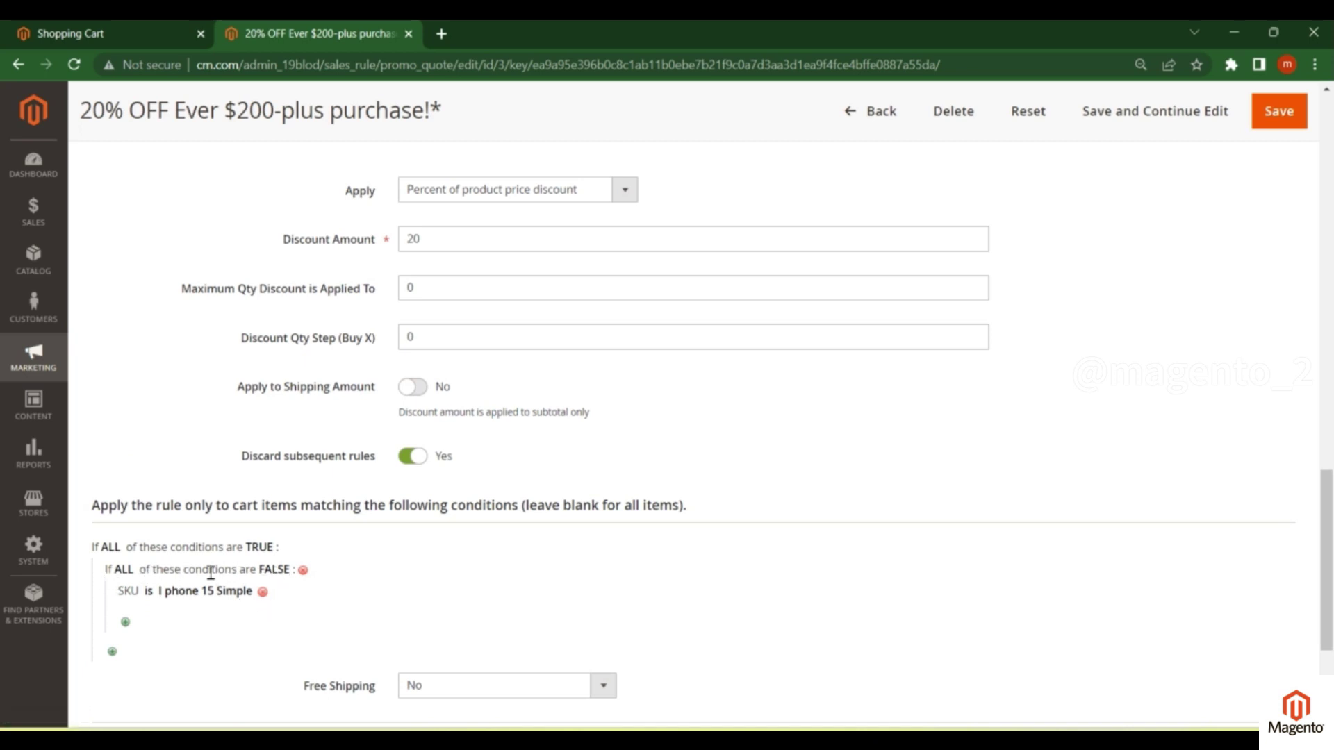
# - Set the nested item condition combination to TRUE and save the rule while keeping it open for editing
pyautogui.click(274, 570)
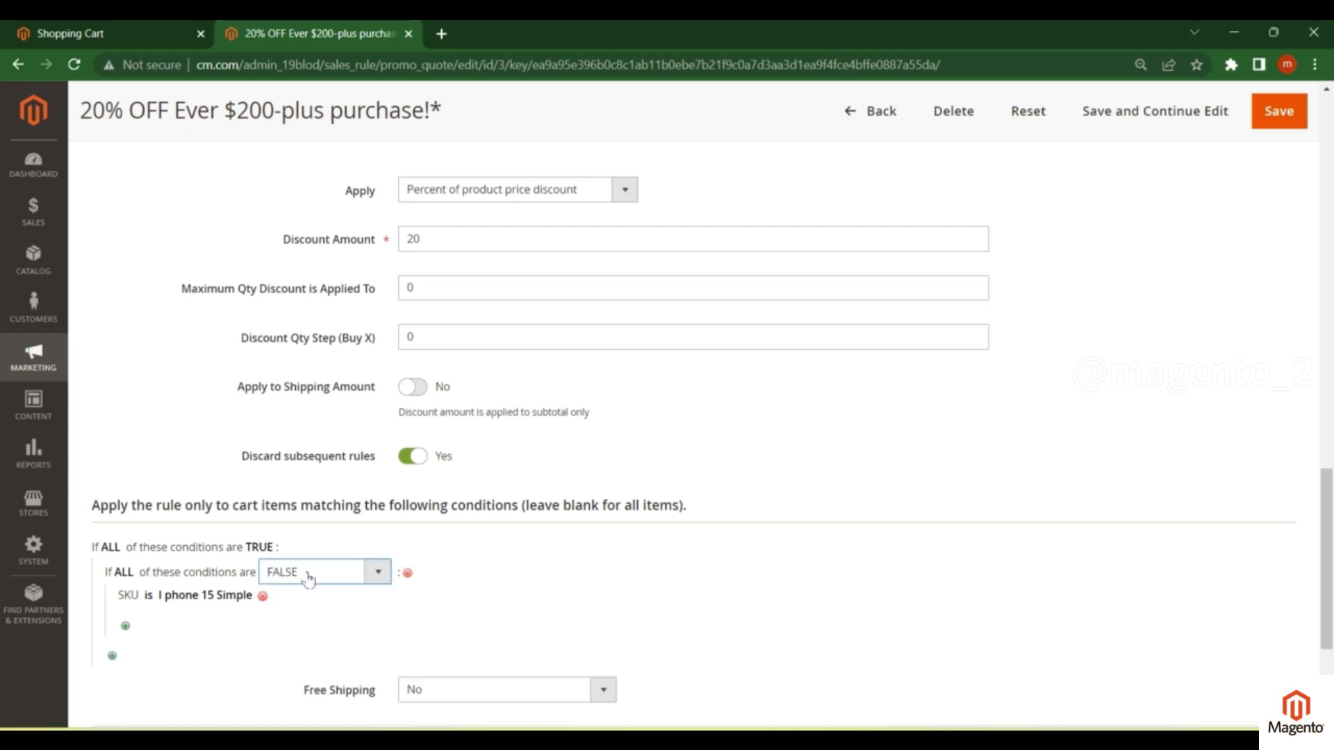
pyautogui.click(306, 574)
pyautogui.click(304, 591)
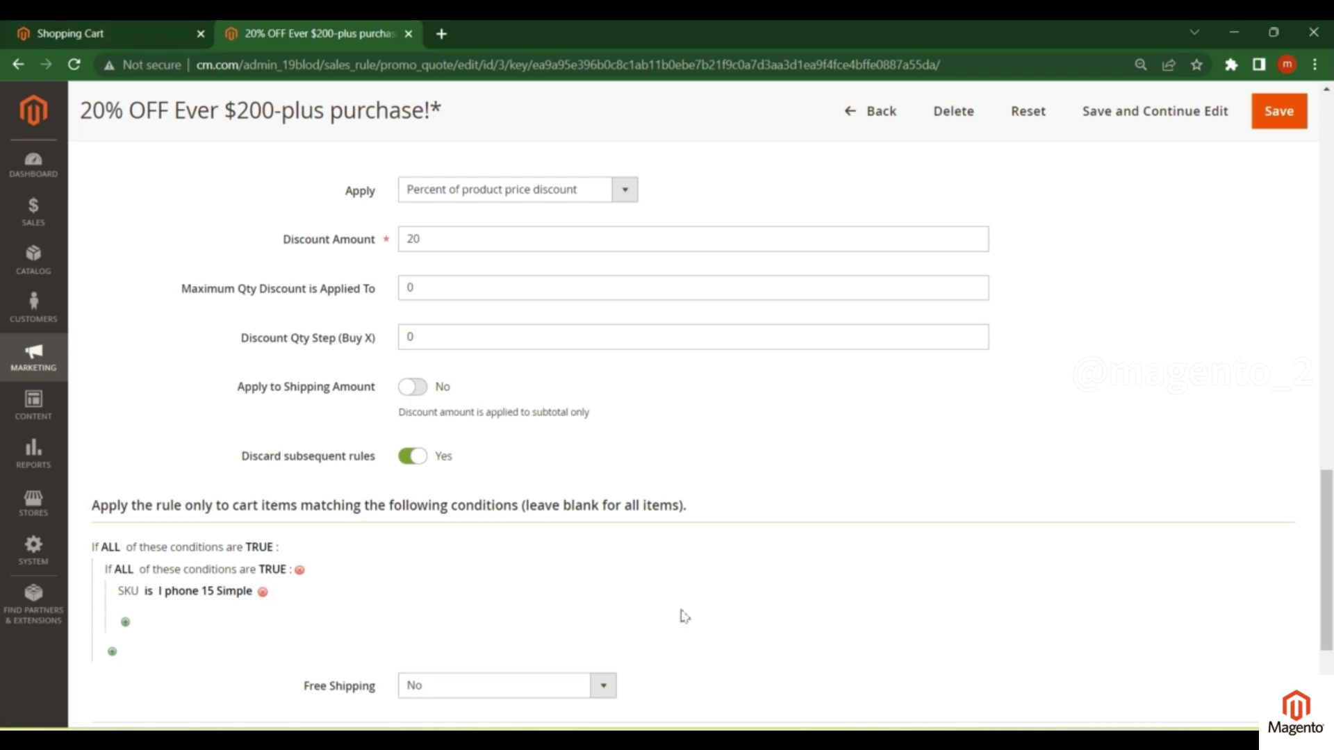
pyautogui.click(1087, 119)
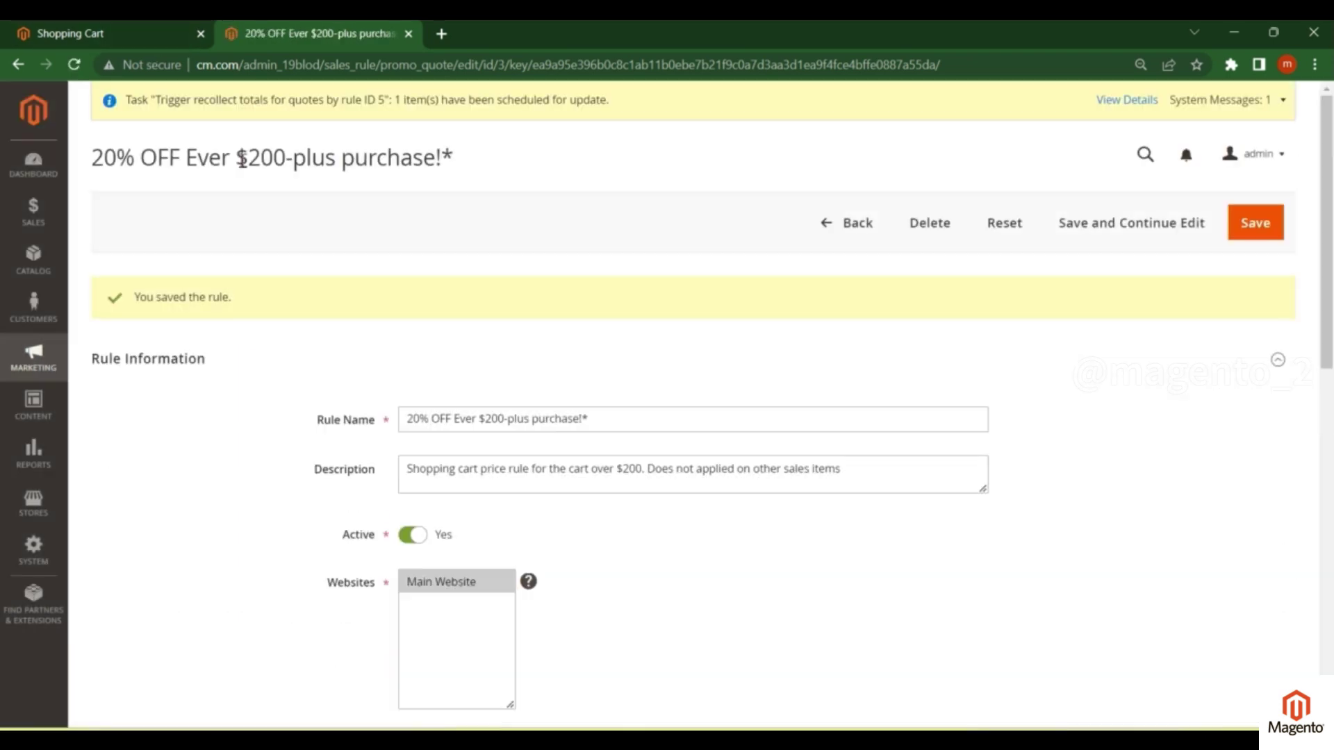
# - Compare the rule title's 20% and $200 terms with the storefront cart, raising the I phone 15 Simple quantity to 2
pyautogui.moveTo(236, 158); pyautogui.dragTo(286, 160)
pyautogui.moveTo(135, 160); pyautogui.dragTo(95, 161)
pyautogui.click(121, 32)
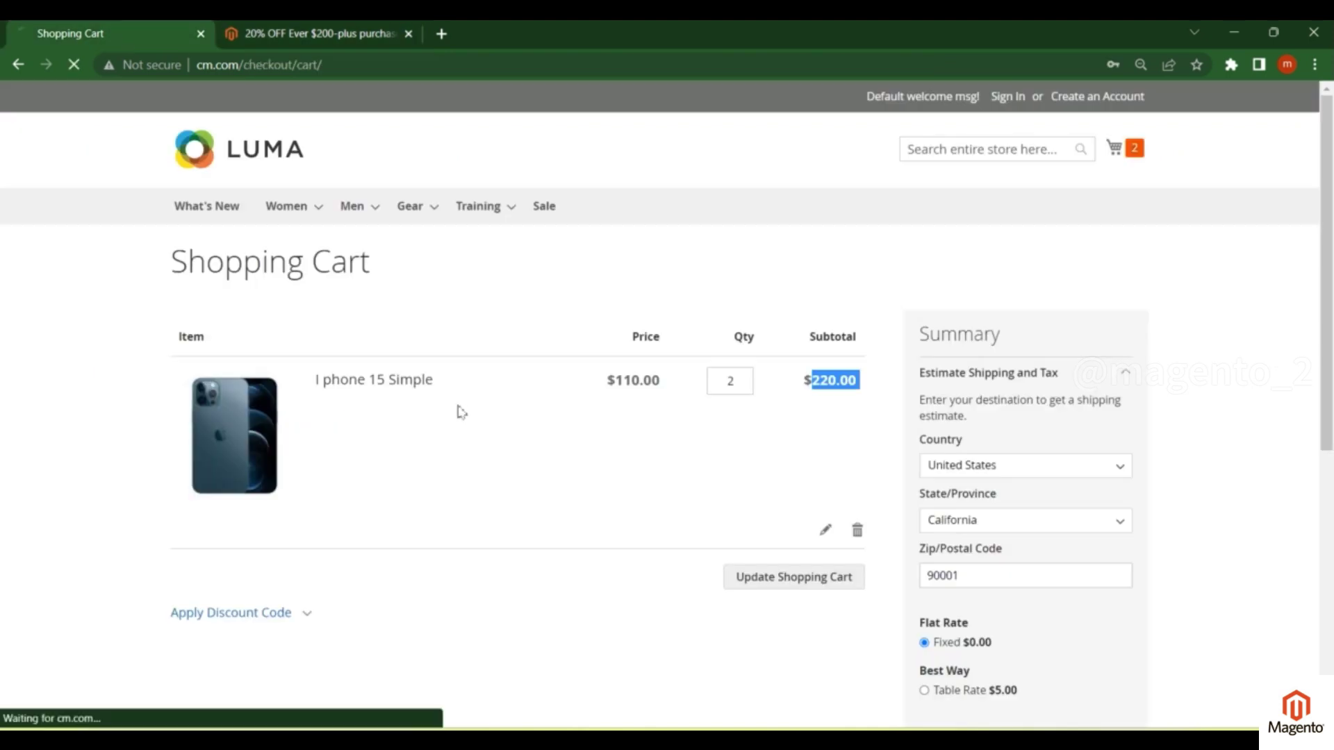
pyautogui.click(797, 400)
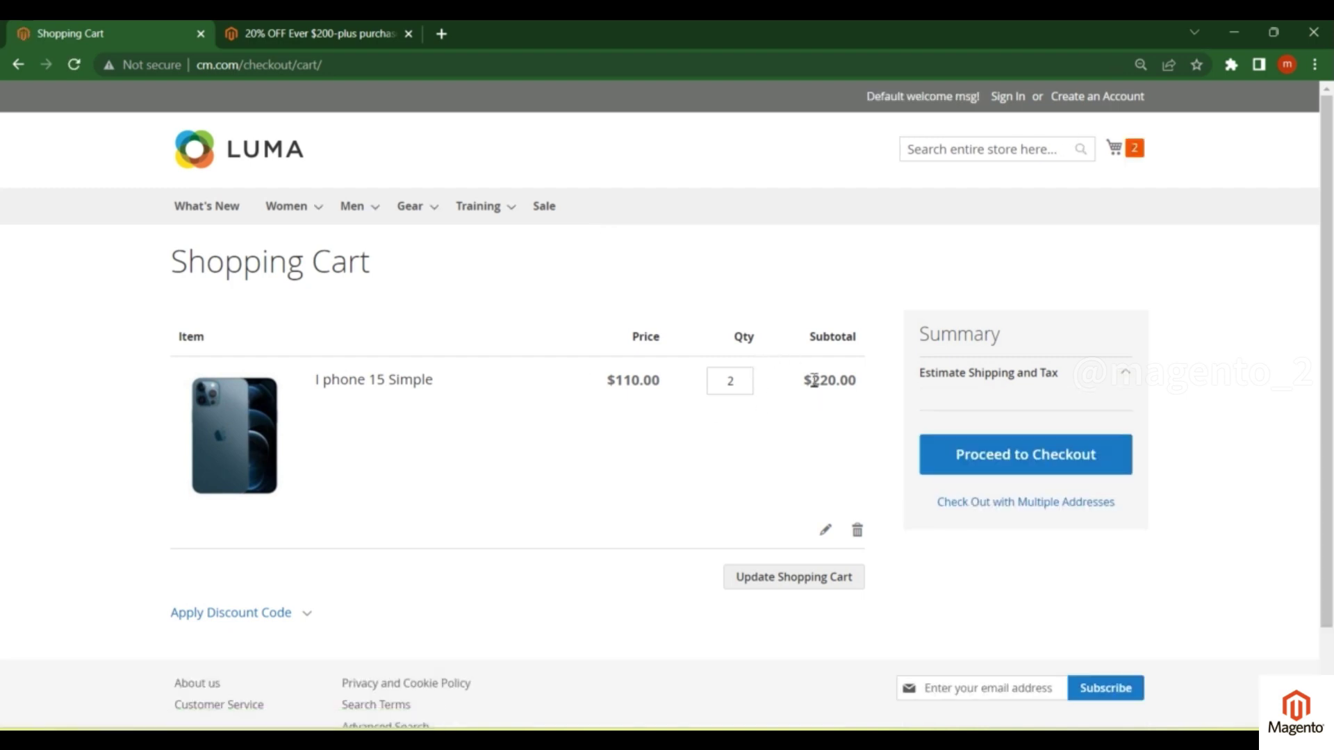
# - Check the storefront cart's item subtotal and order summary for the rule's discount
pyautogui.doubleClick(839, 377)
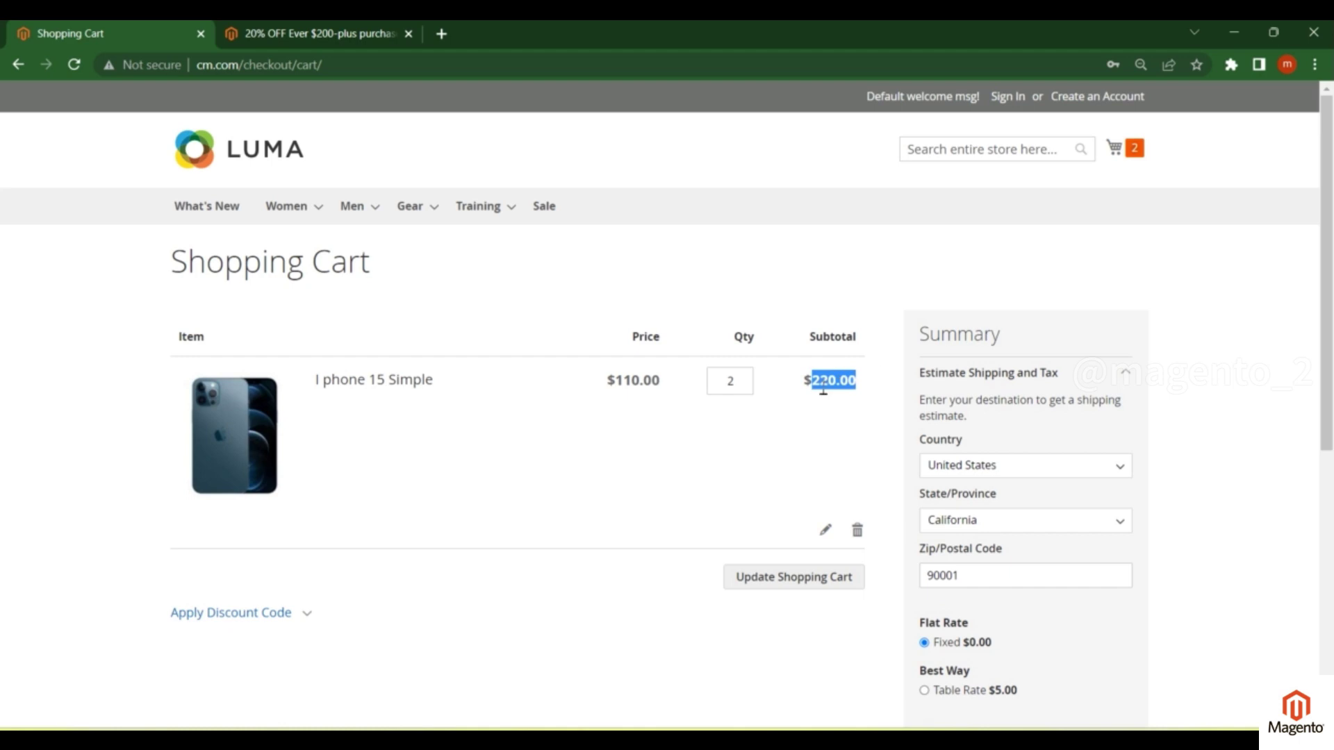
pyautogui.scroll(-4, 824, 390)
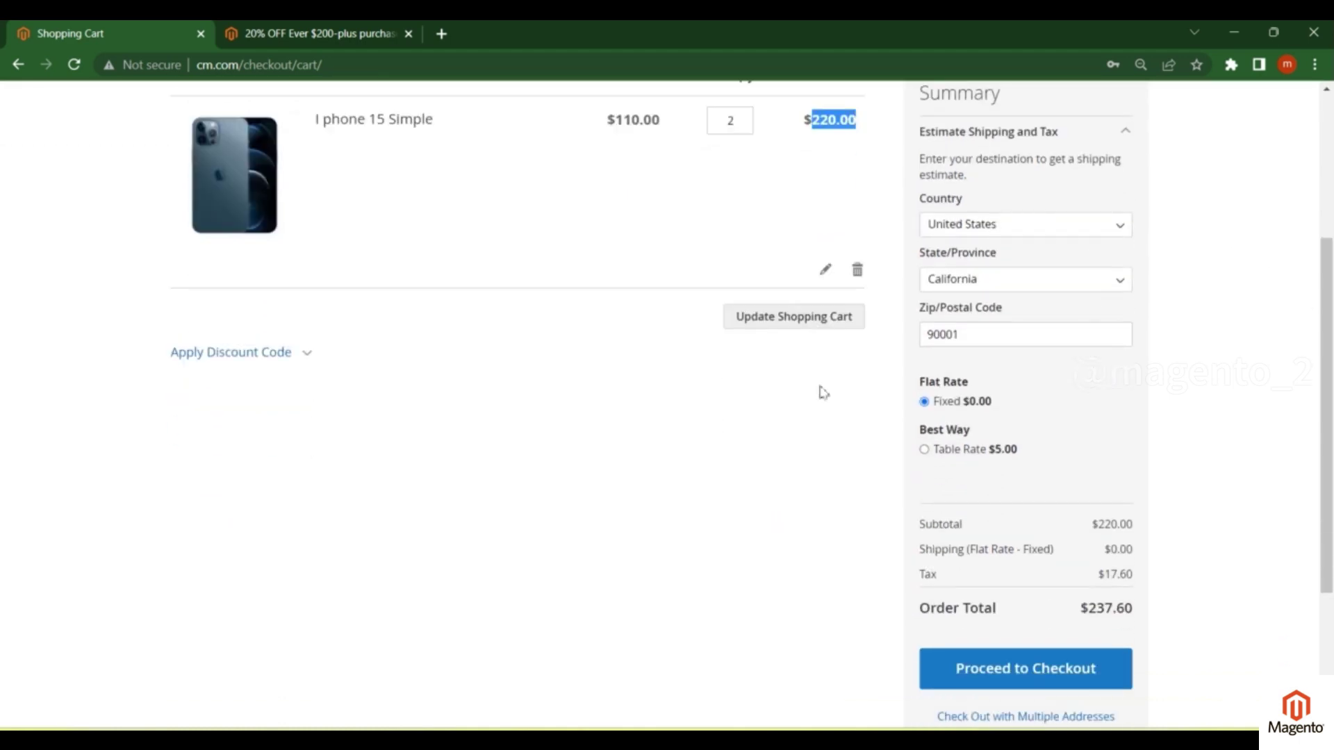
pyautogui.scroll(3, 823, 392)
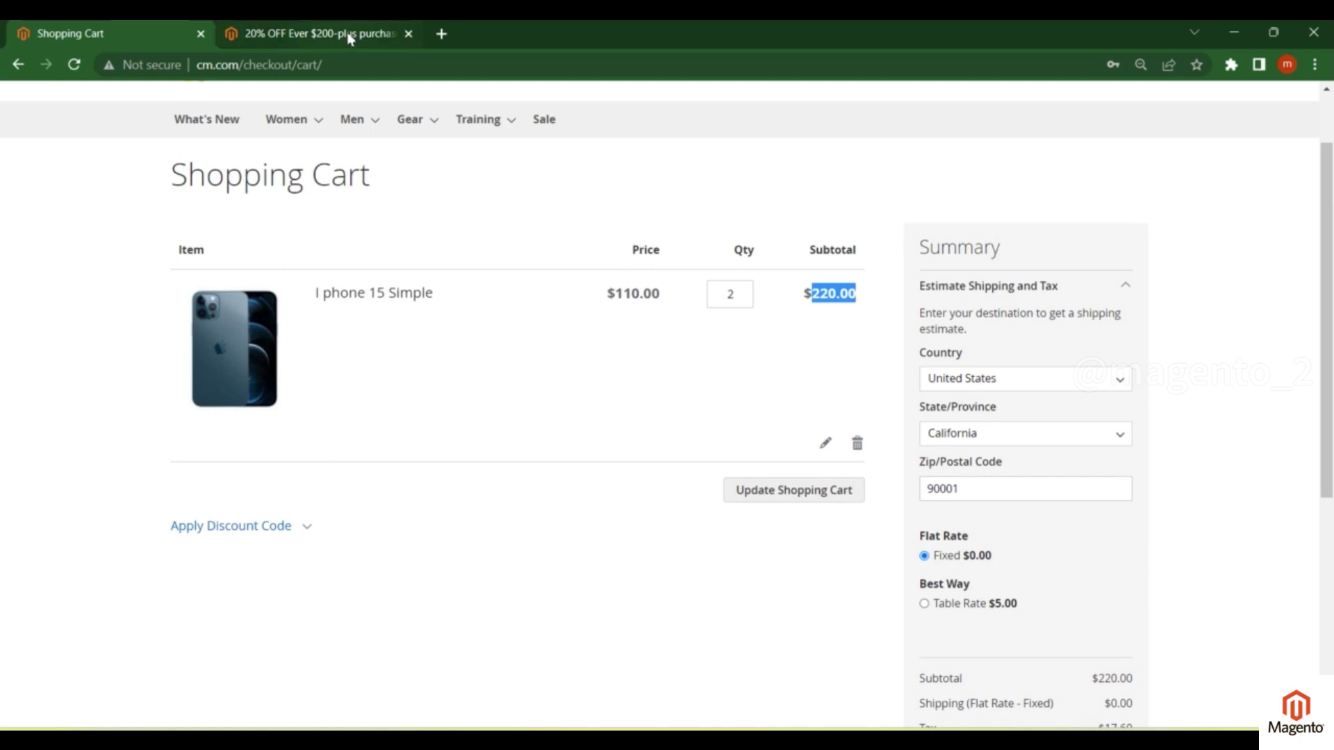
pyautogui.scroll(-1, 901, 442)
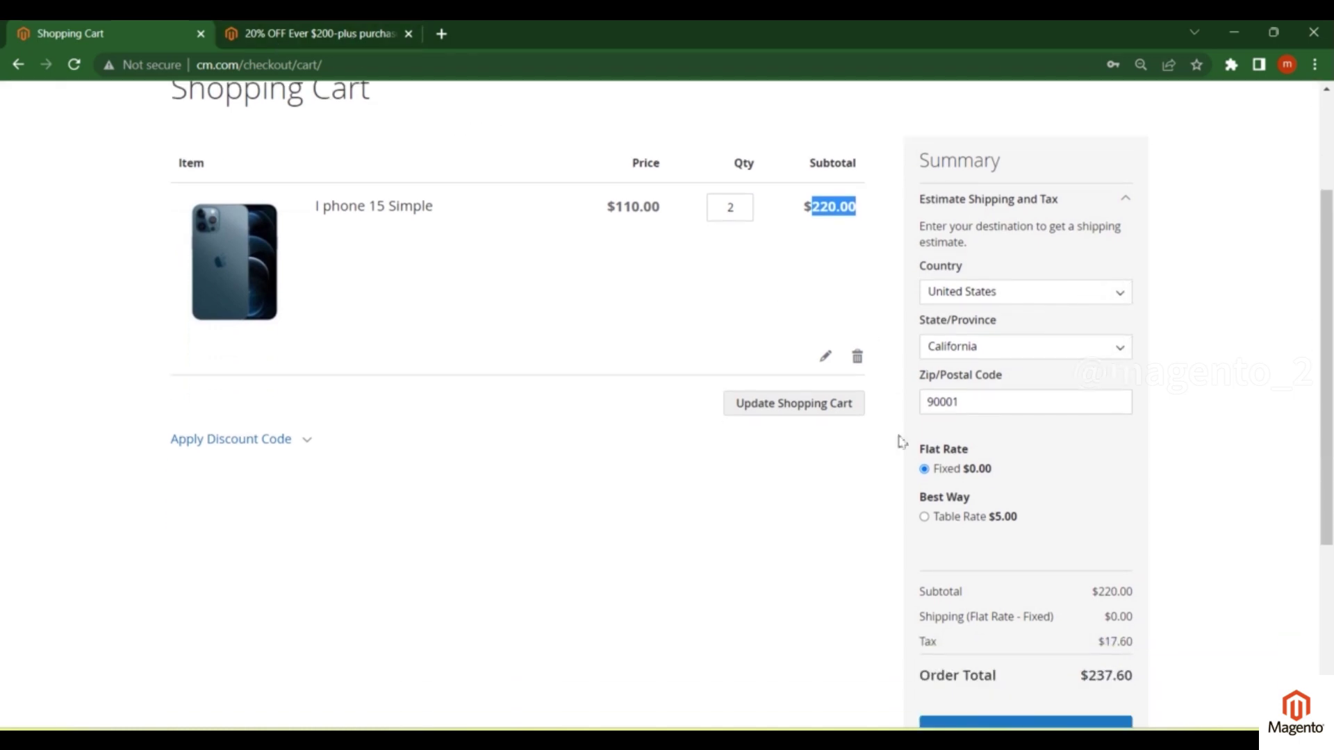
# - Return to the 20% off rule and expand its Conditions and Actions sections to recheck them
pyautogui.click(385, 33)
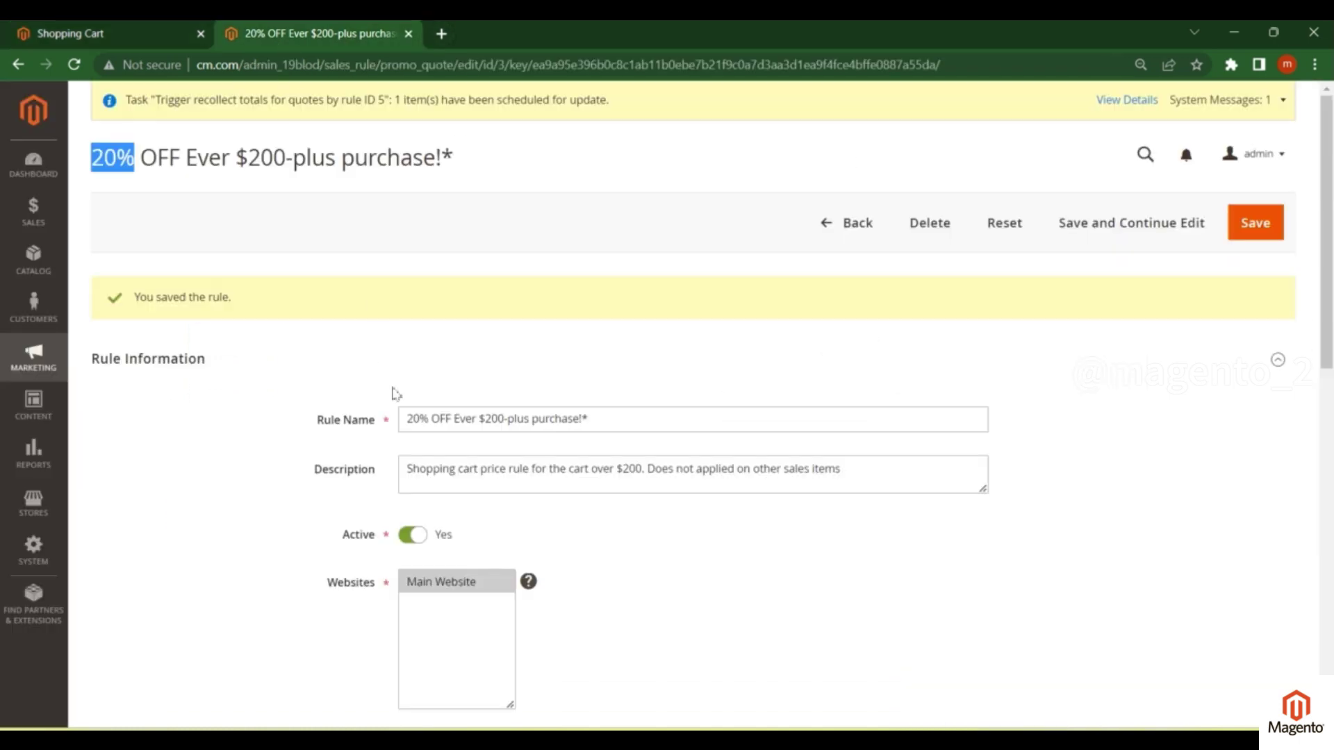
pyautogui.scroll(-10, 450, 445)
pyautogui.click(191, 534)
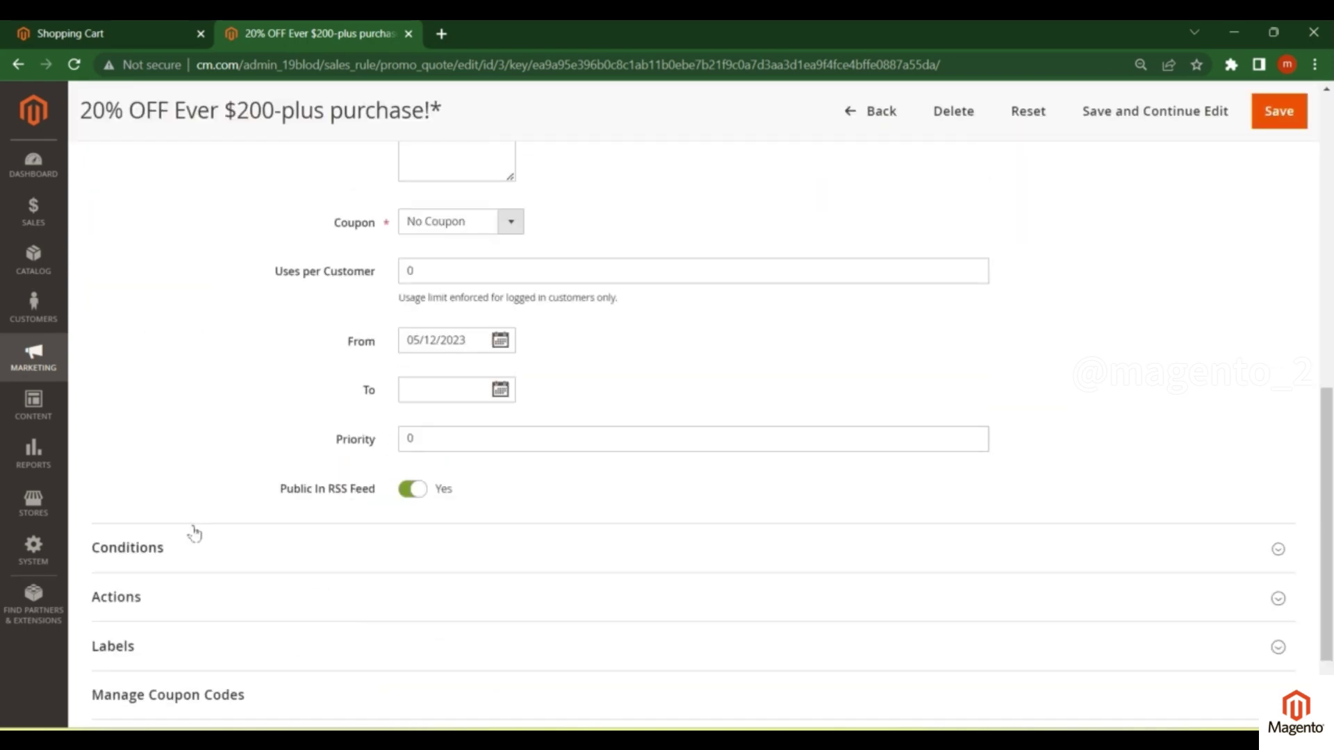
pyautogui.scroll(-4, 285, 512)
pyautogui.click(166, 467)
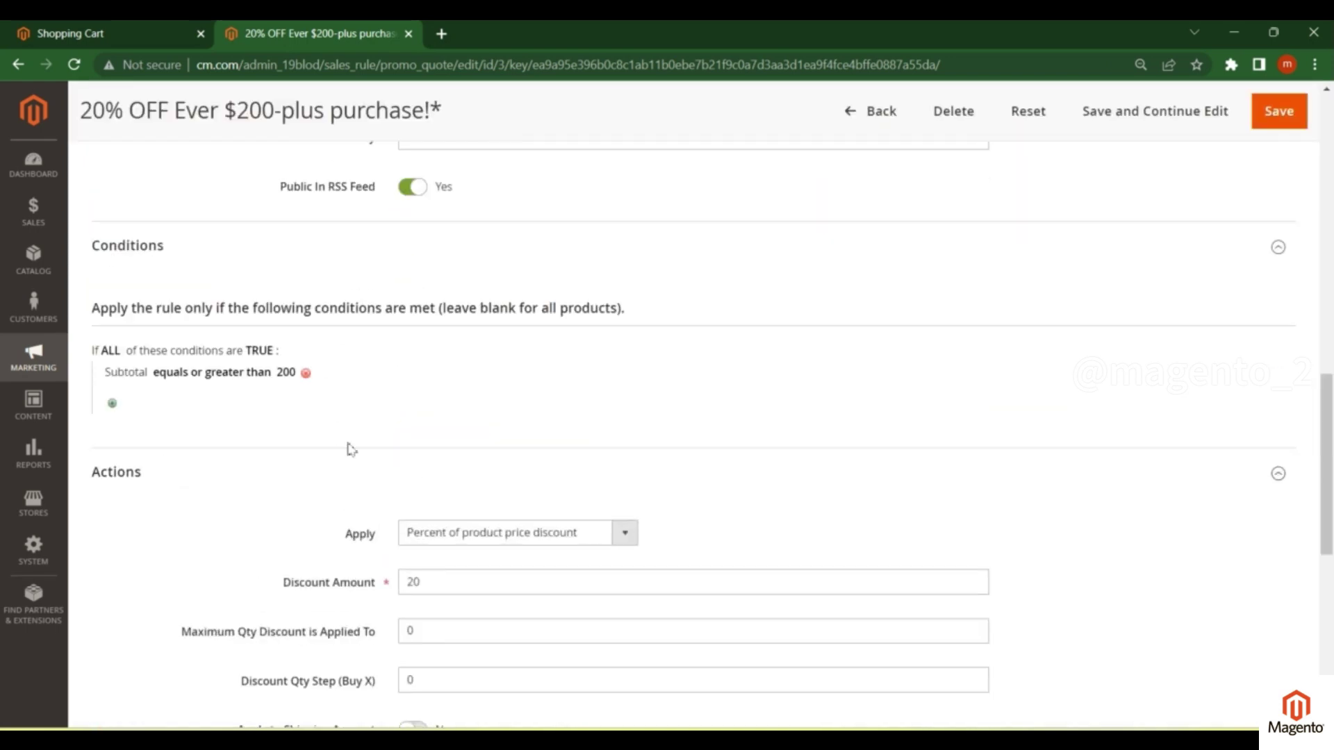
# - Remove the nested condition combination containing the SKU condition from the rule's cart item conditions
pyautogui.scroll(-5, 349, 448)
pyautogui.scroll(-1, 264, 508)
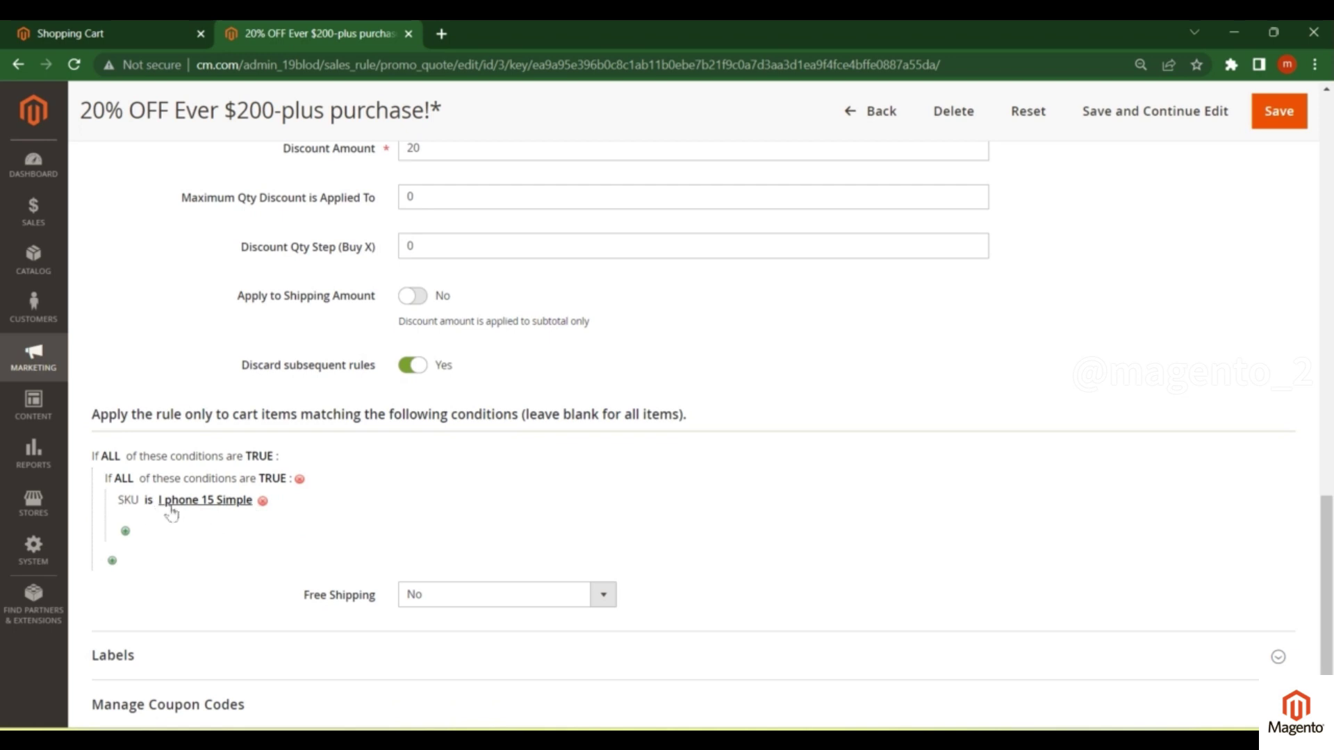
pyautogui.click(300, 479)
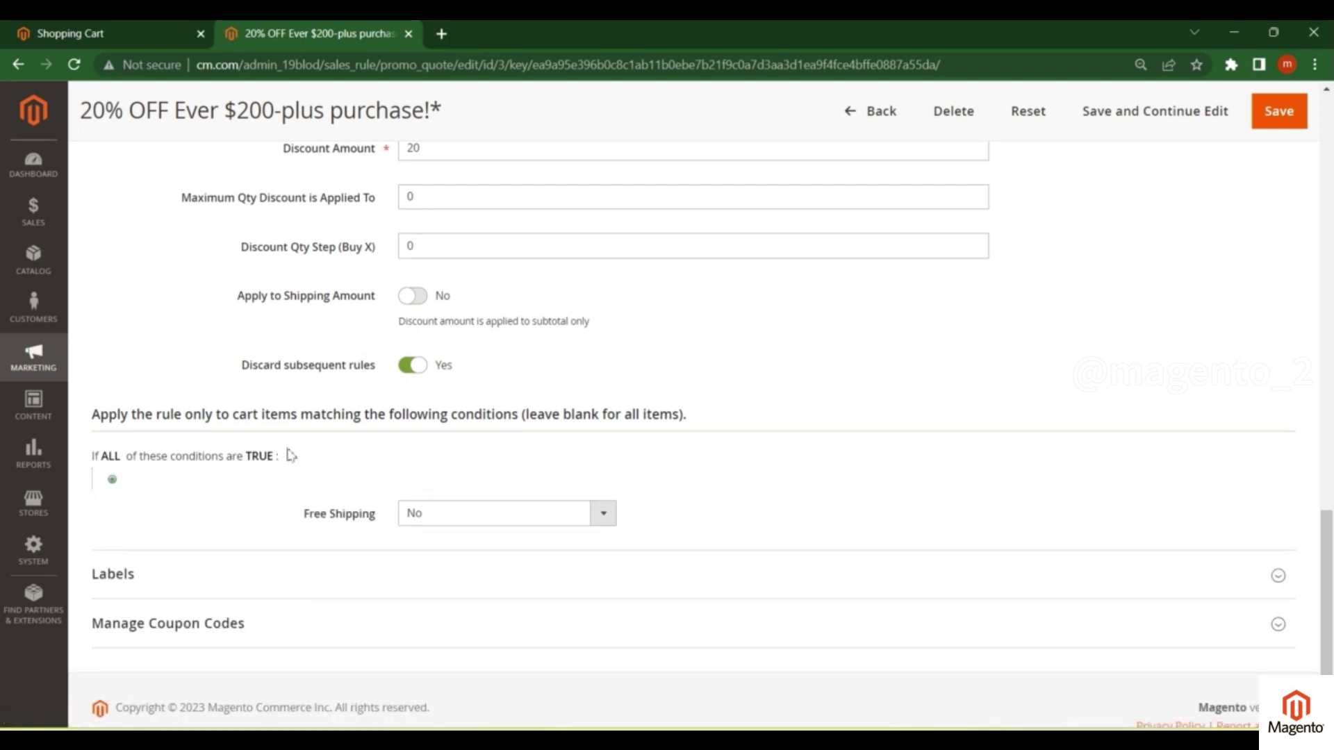
# - Save the 20% off rule and reload the storefront cart to check the discount in the order summary
pyautogui.click(1105, 111)
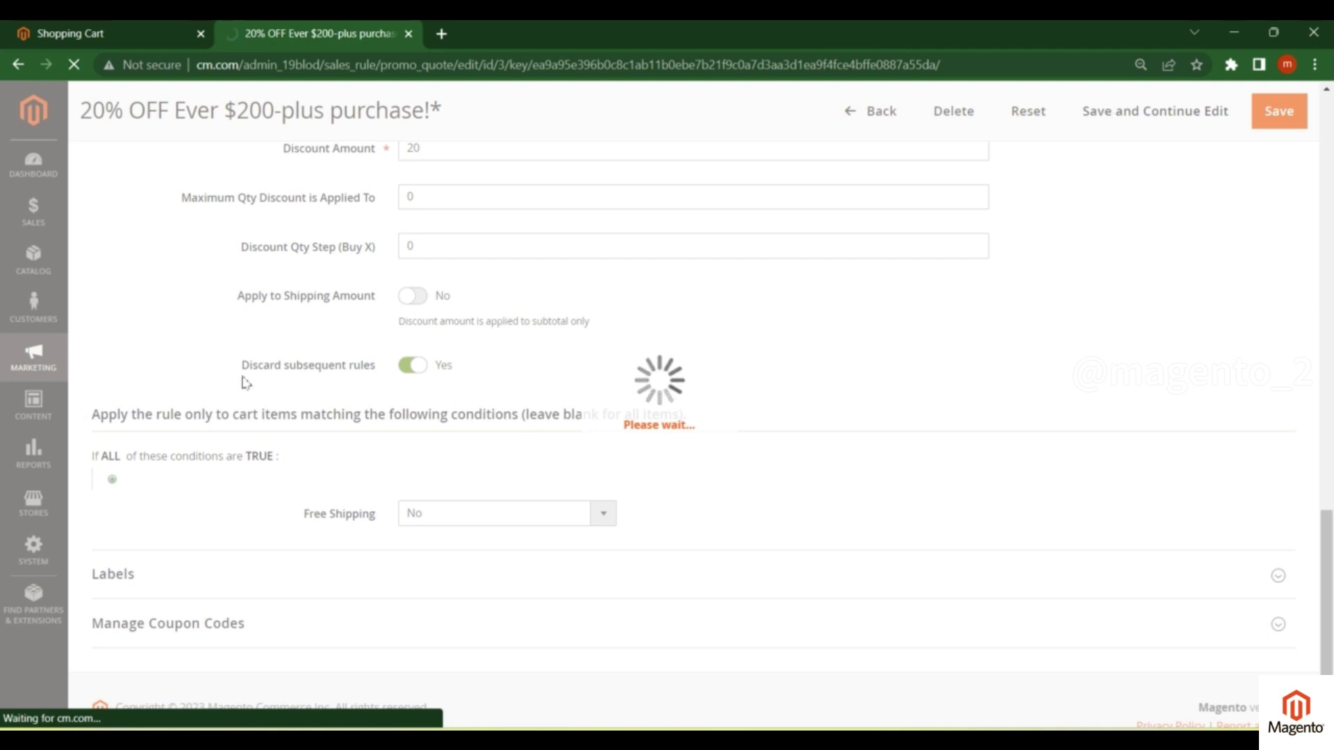
pyautogui.click(138, 32)
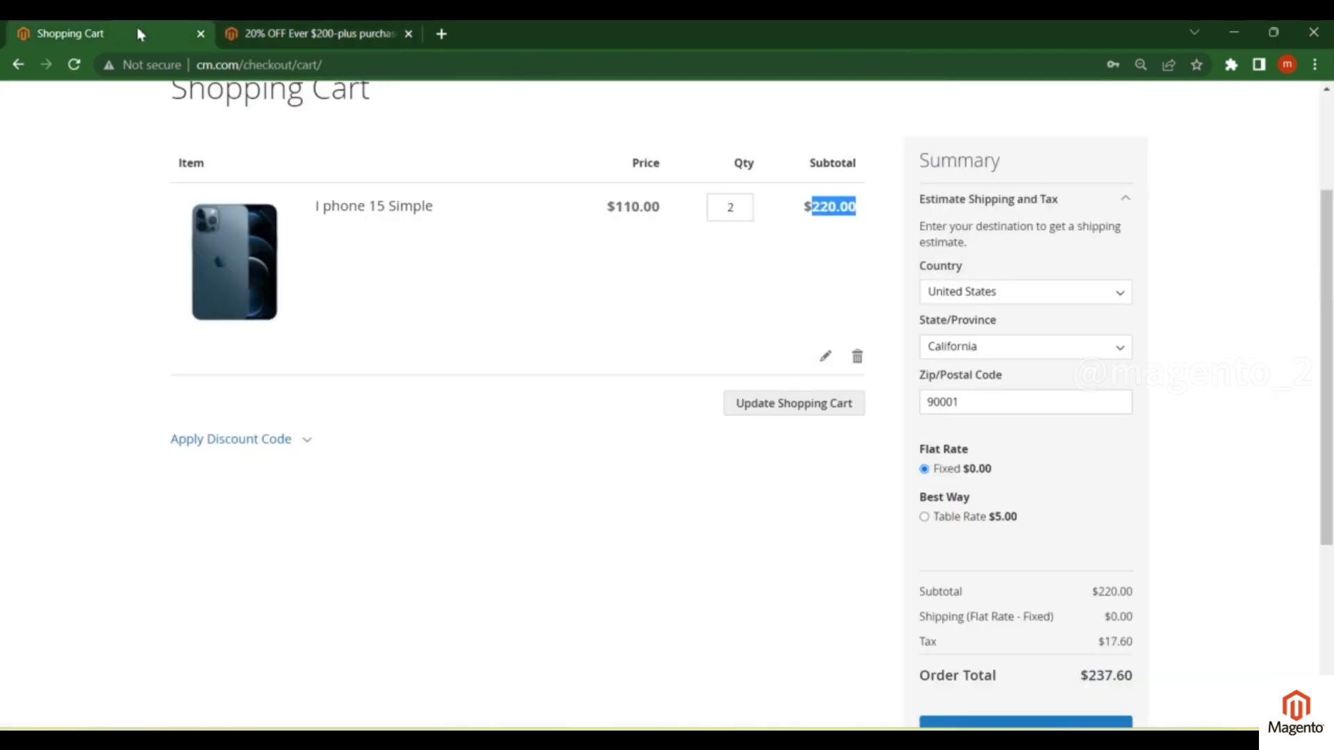
pyautogui.press('F5')
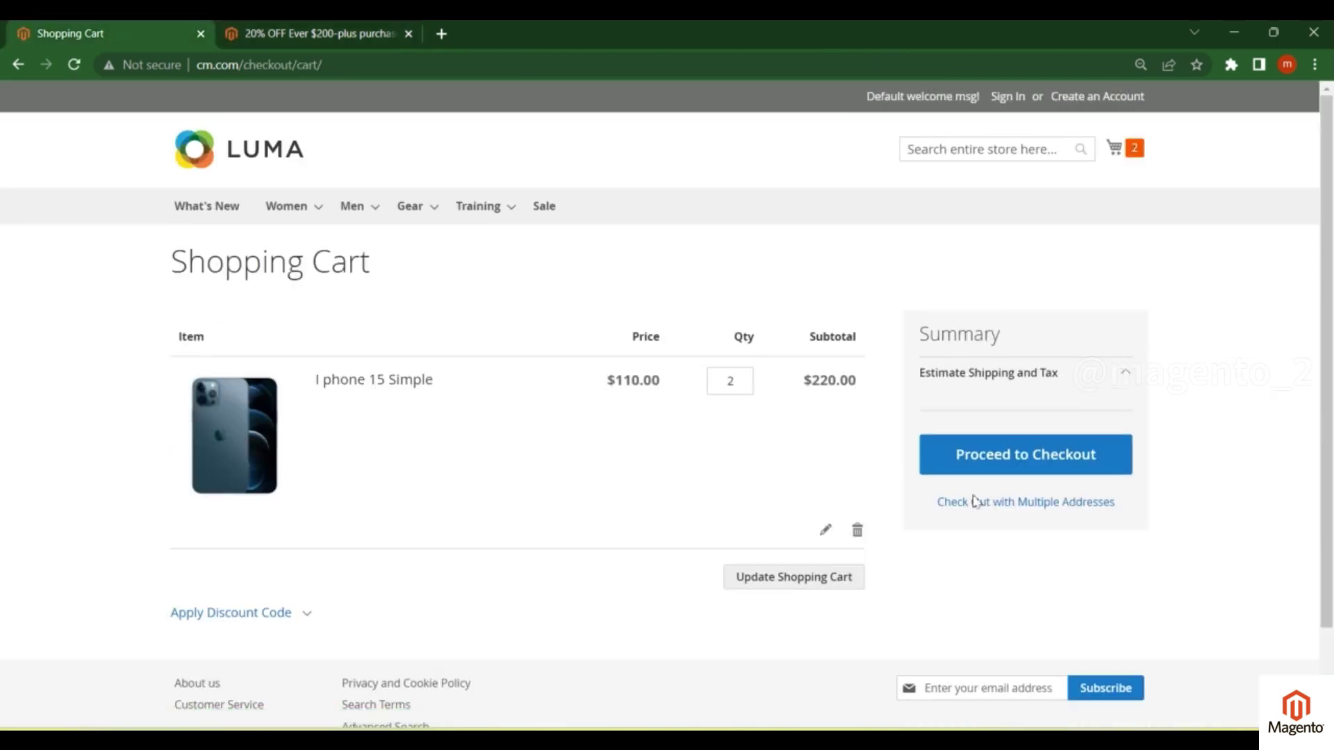
pyautogui.scroll(-6, 1047, 503)
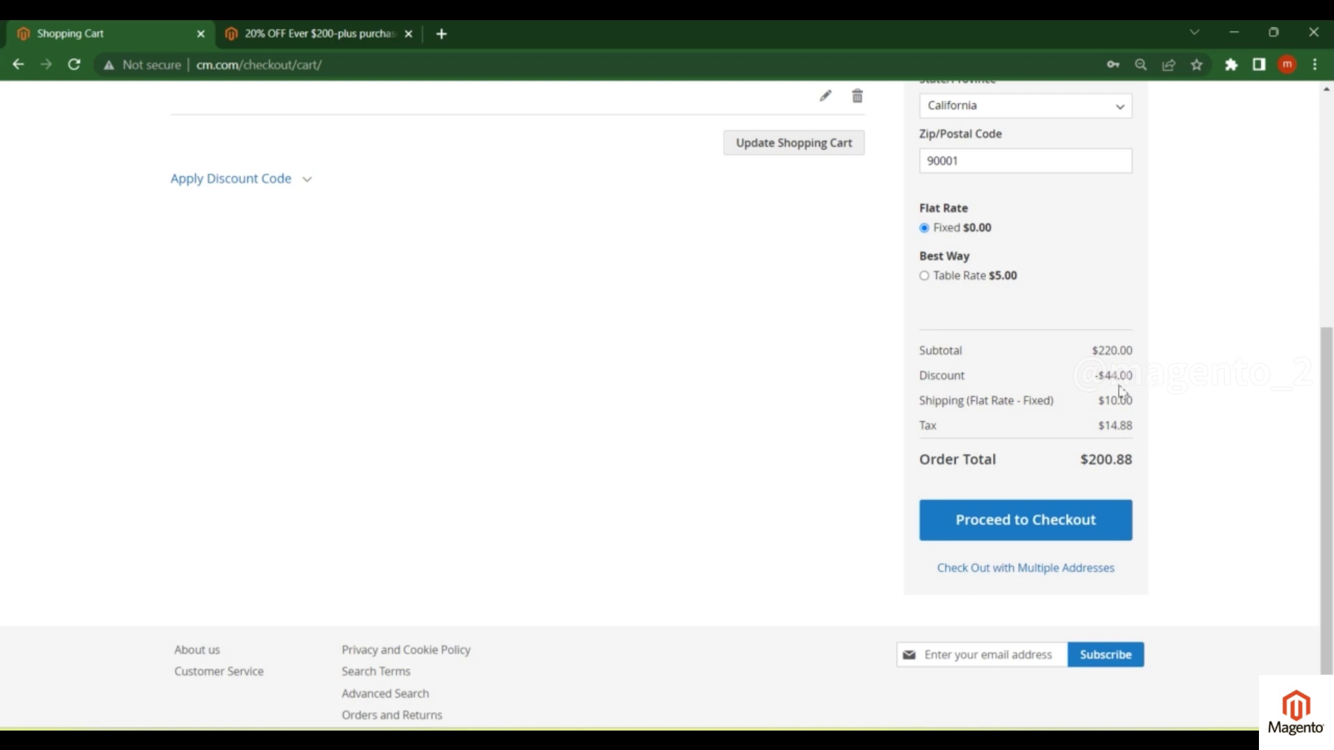
pyautogui.scroll(1, 1118, 390)
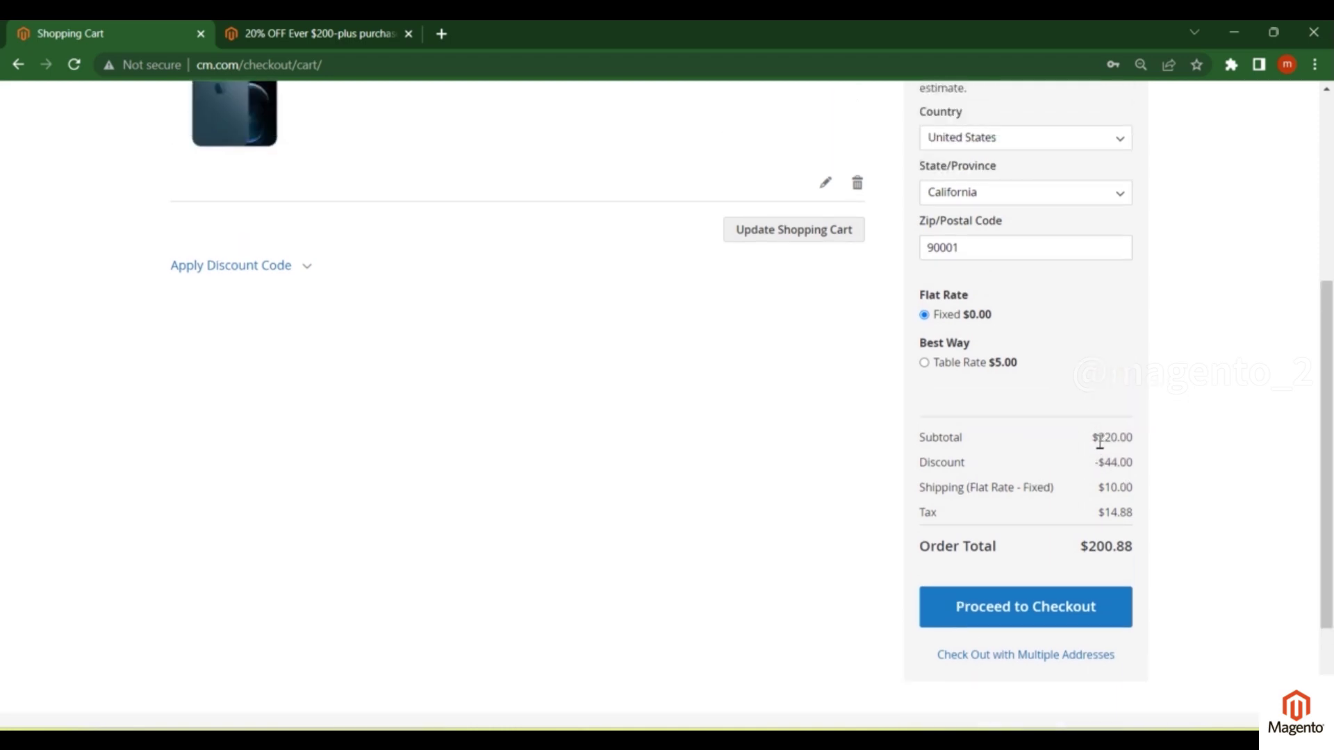
pyautogui.moveTo(1100, 440); pyautogui.dragTo(1122, 464)
pyautogui.scroll(3, 745, 465)
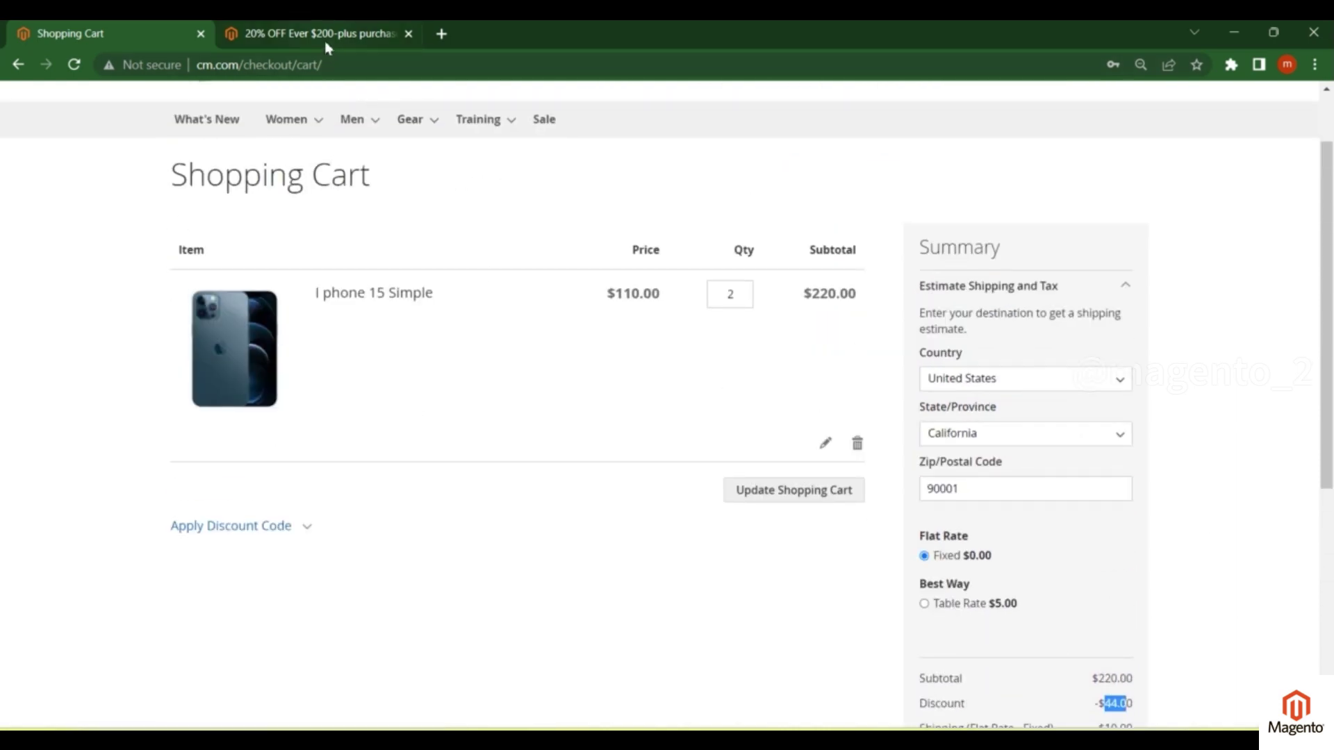
# - Return to the cart price rules list and open the "$4 Luma water bottle (save 70%)" rule
pyautogui.click(324, 40)
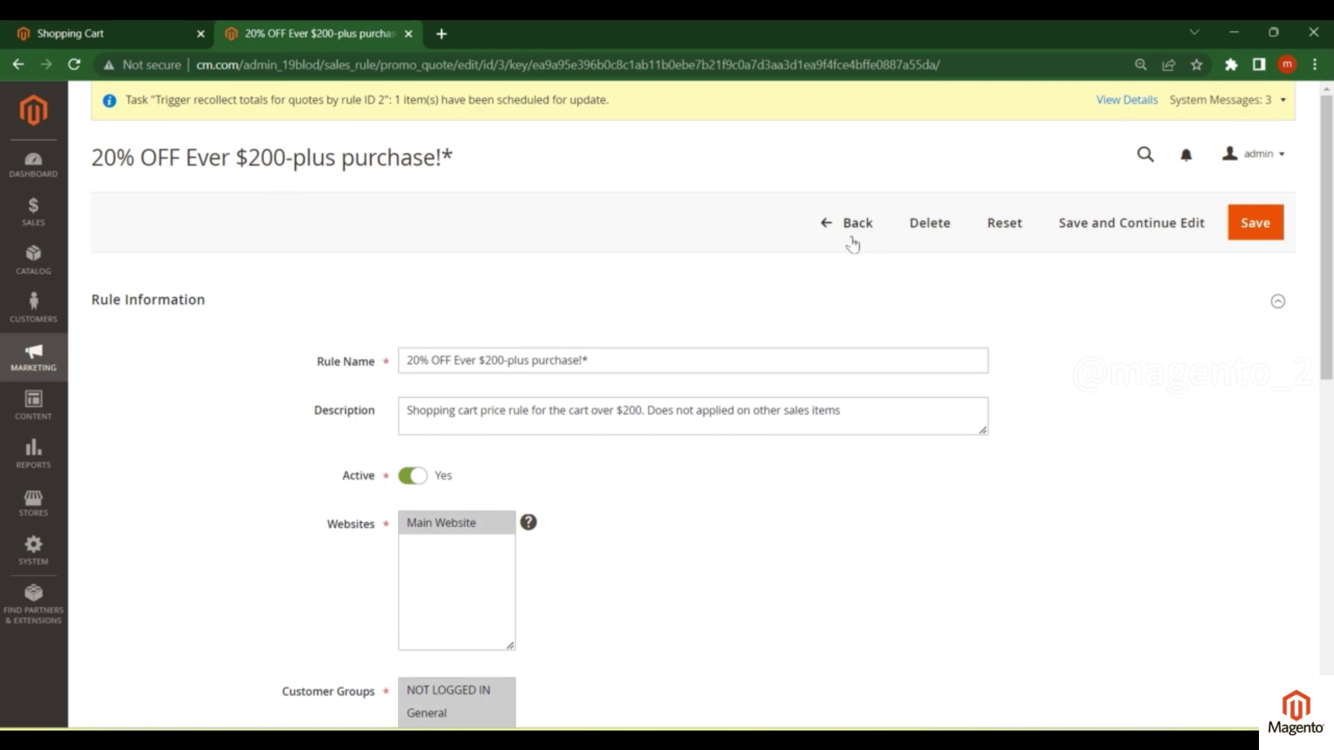
pyautogui.click(831, 232)
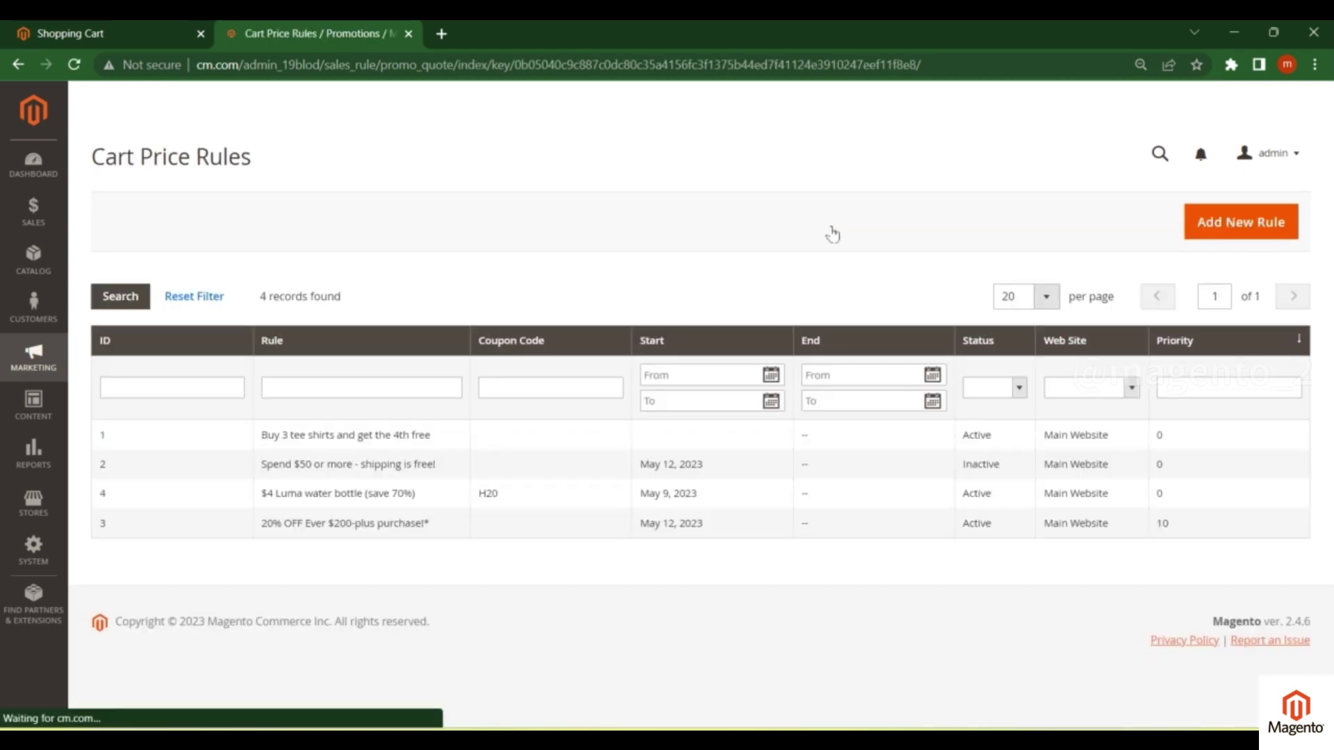
pyautogui.click(305, 502)
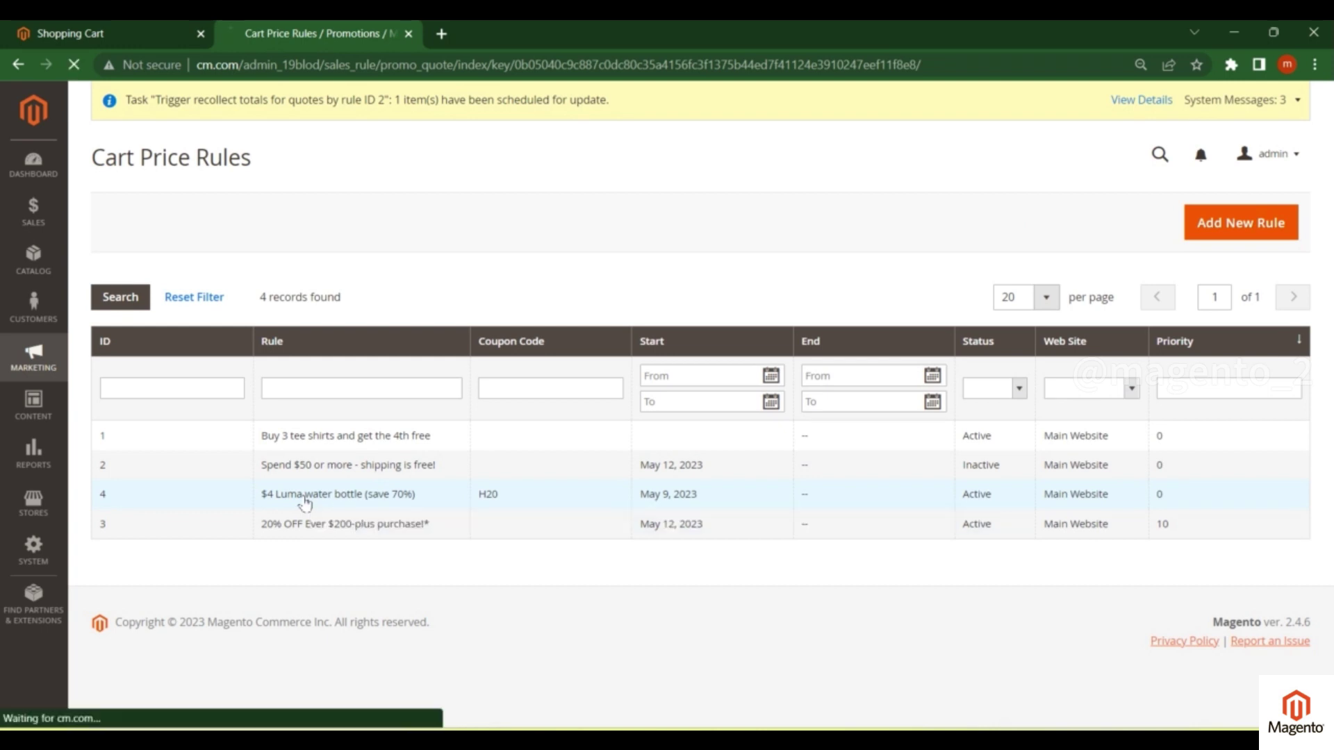
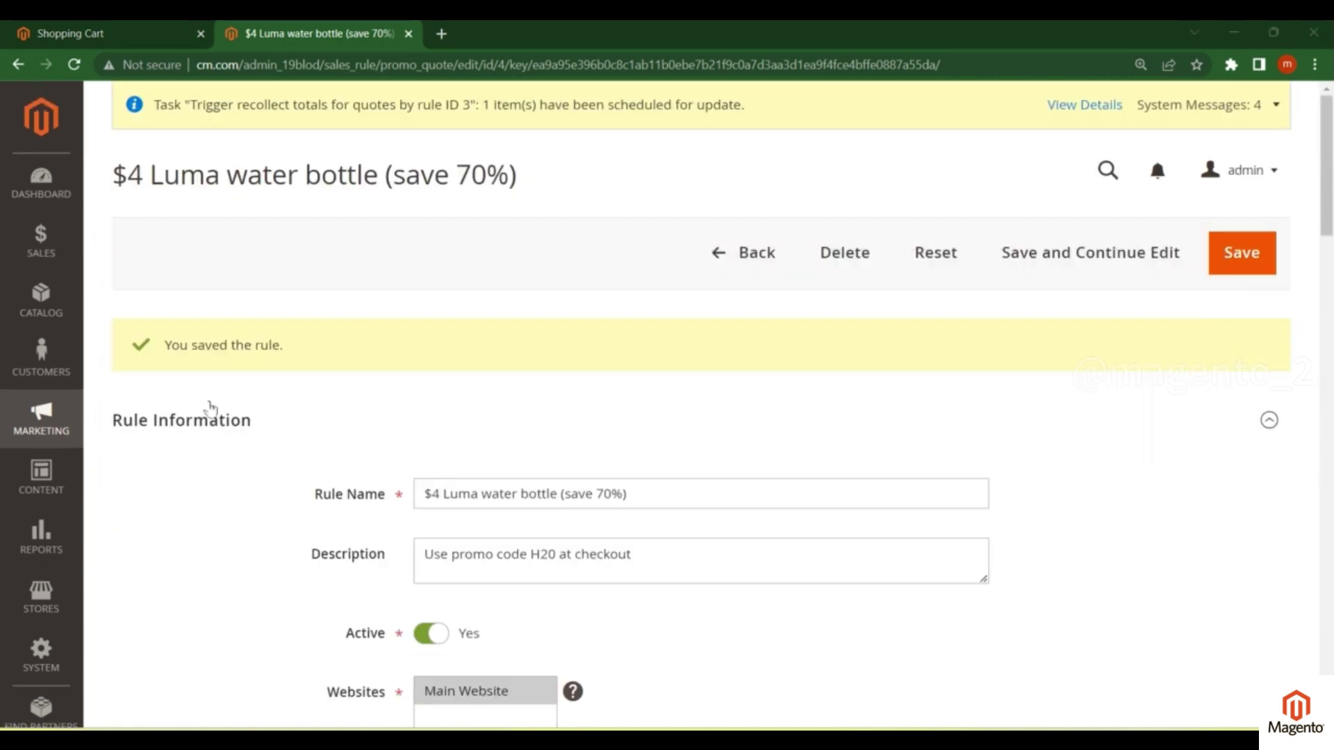
# - Switch to the MINGW64 terminal and reindex the store with "php bin/magento in:rein"
pyautogui.hotkey('alt', 'Tab')
pyautogui.hotkey('alt', 'Tab')
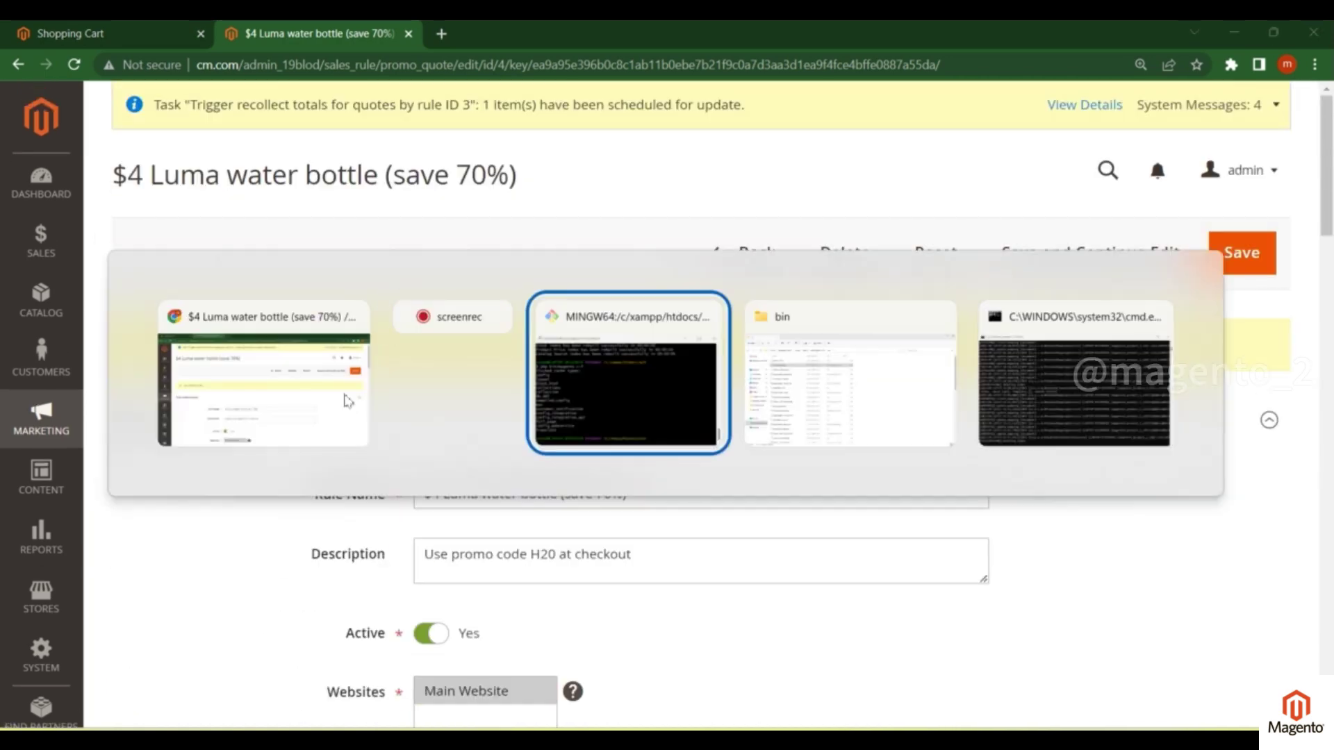
pyautogui.doubleClick(393, 377)
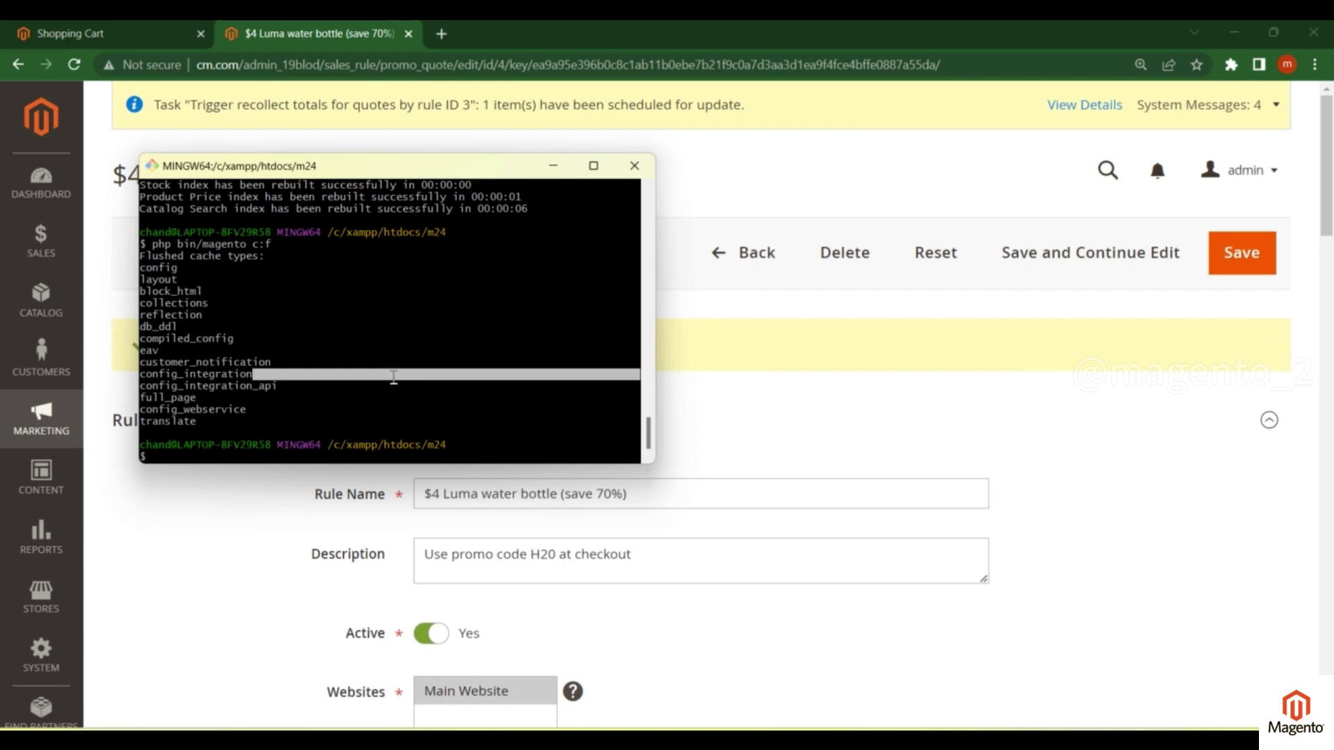
pyautogui.write('php bin/magento in:rein')
pyautogui.press('Return')
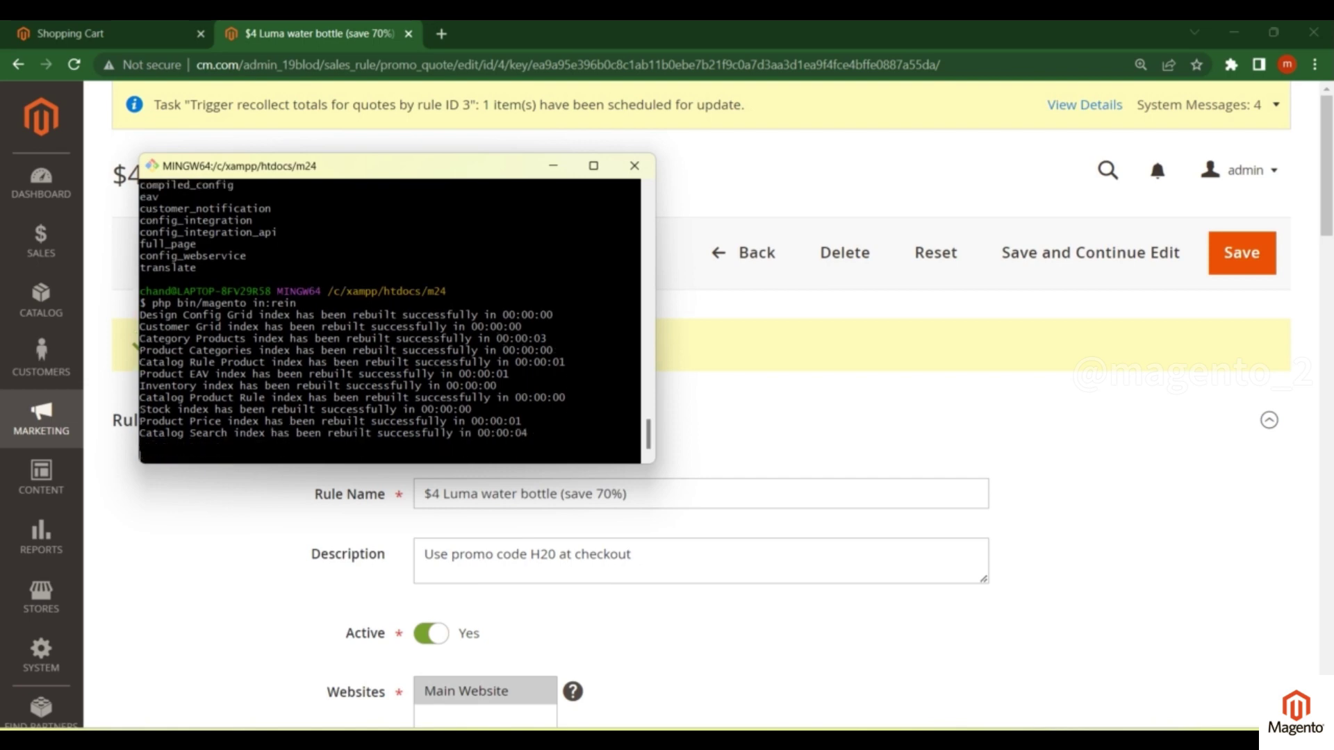
# - Flush the Magento cache with "php bin/magento c:f"
pyautogui.press('Return')
pyautogui.write('php bin/magento c:f')
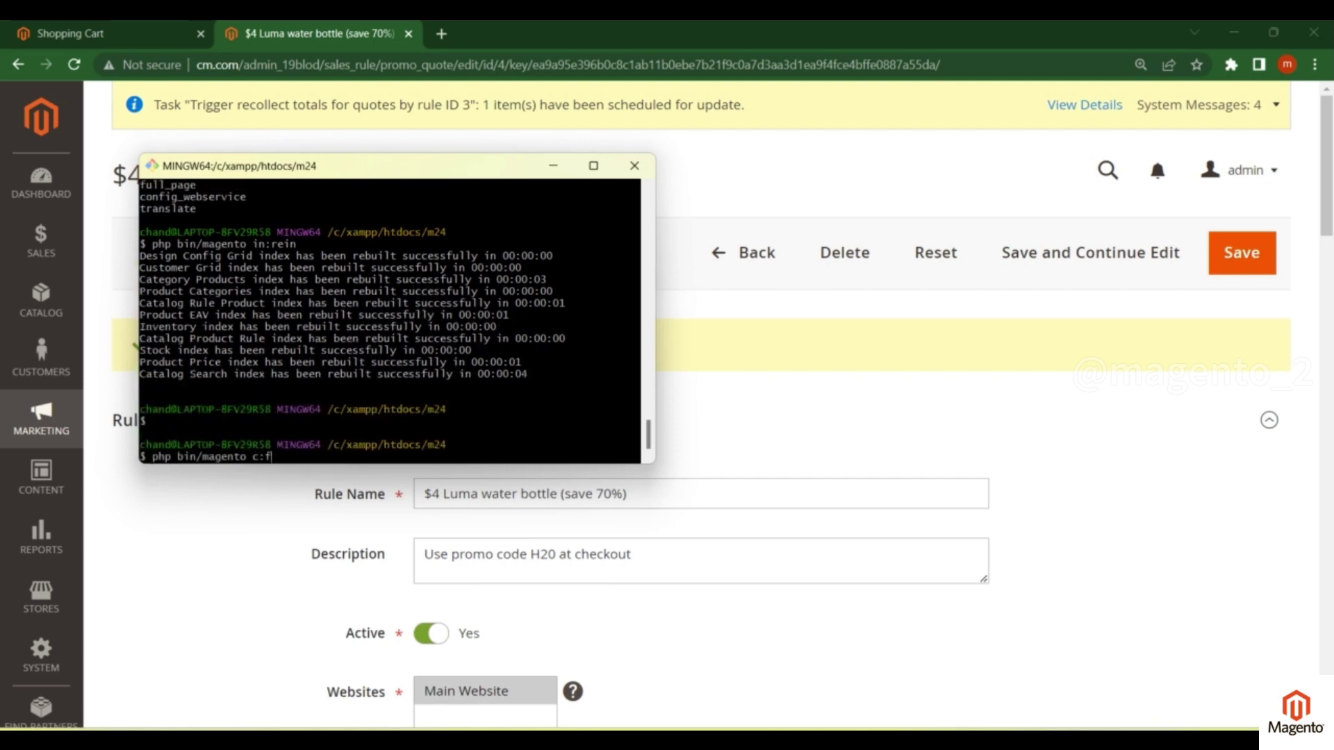
pyautogui.press('Return')
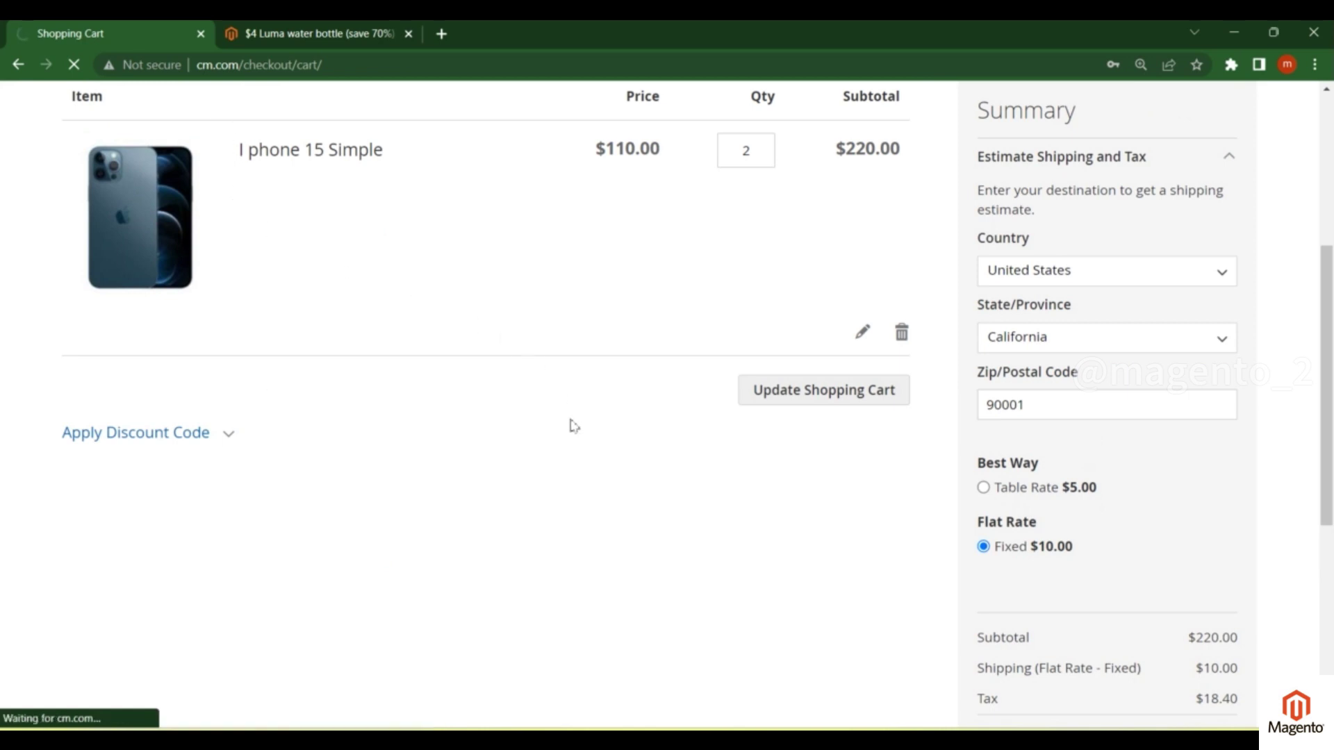
# - Review the coupon settings of the $4 Luma water bottle rule and highlight its coupon code
pyautogui.click(306, 31)
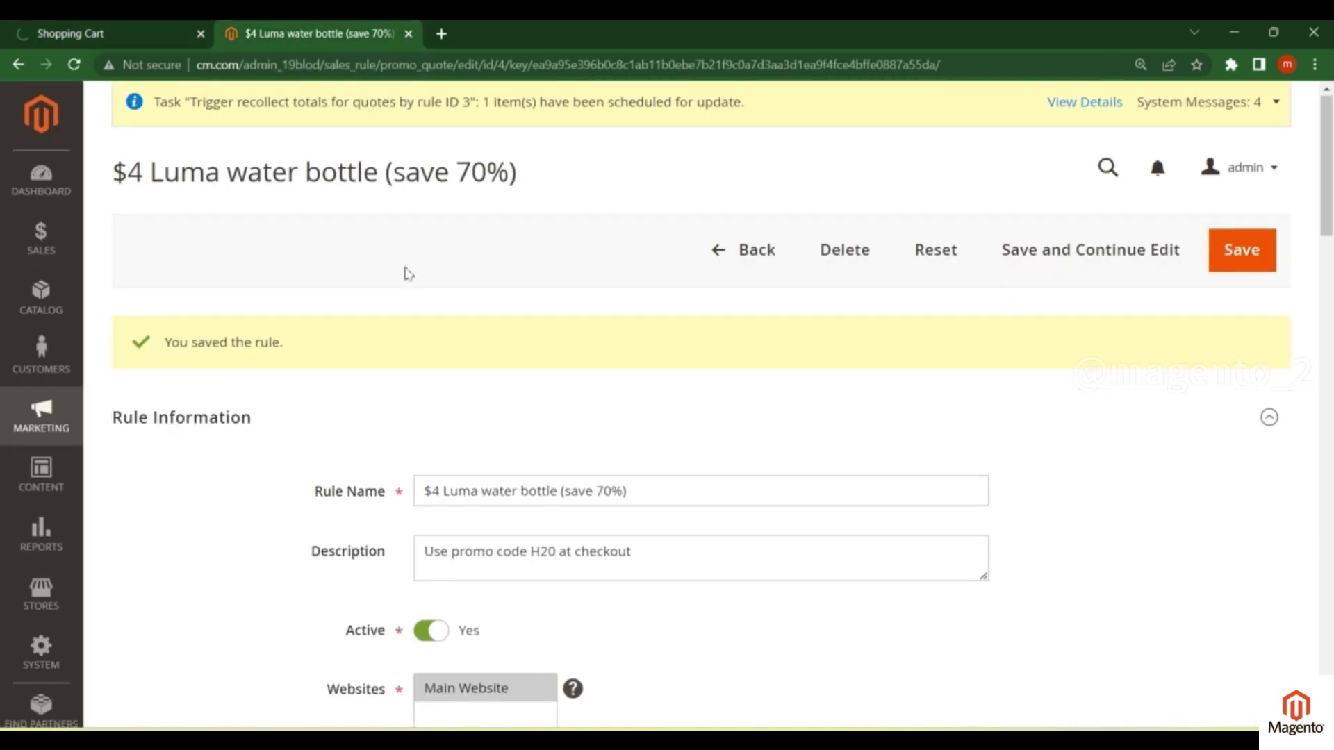
pyautogui.scroll(-6, 480, 455)
pyautogui.scroll(-3, 480, 456)
pyautogui.moveTo(449, 372); pyautogui.dragTo(372, 373)
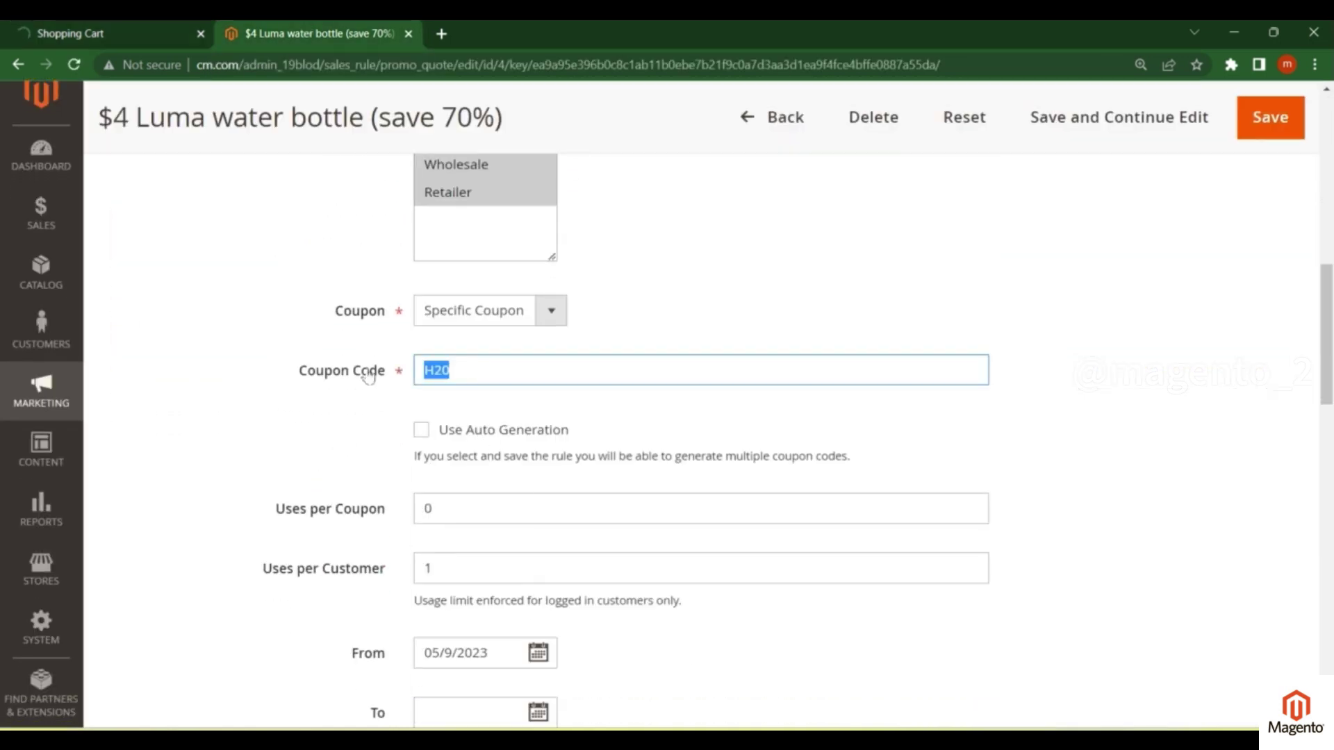
pyautogui.click(428, 373)
pyautogui.moveTo(429, 373); pyautogui.dragTo(472, 373)
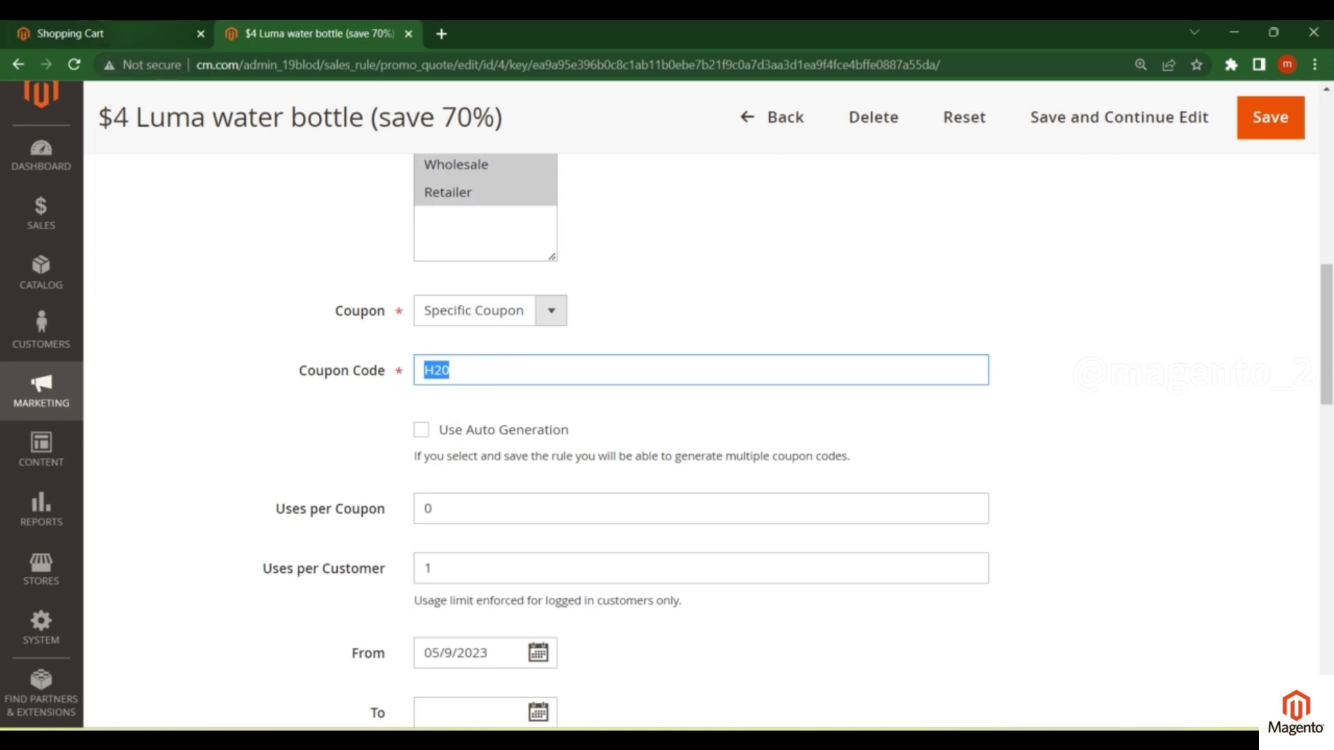
# - Apply the discount code H20 in the storefront shopping cart
pyautogui.click(132, 34)
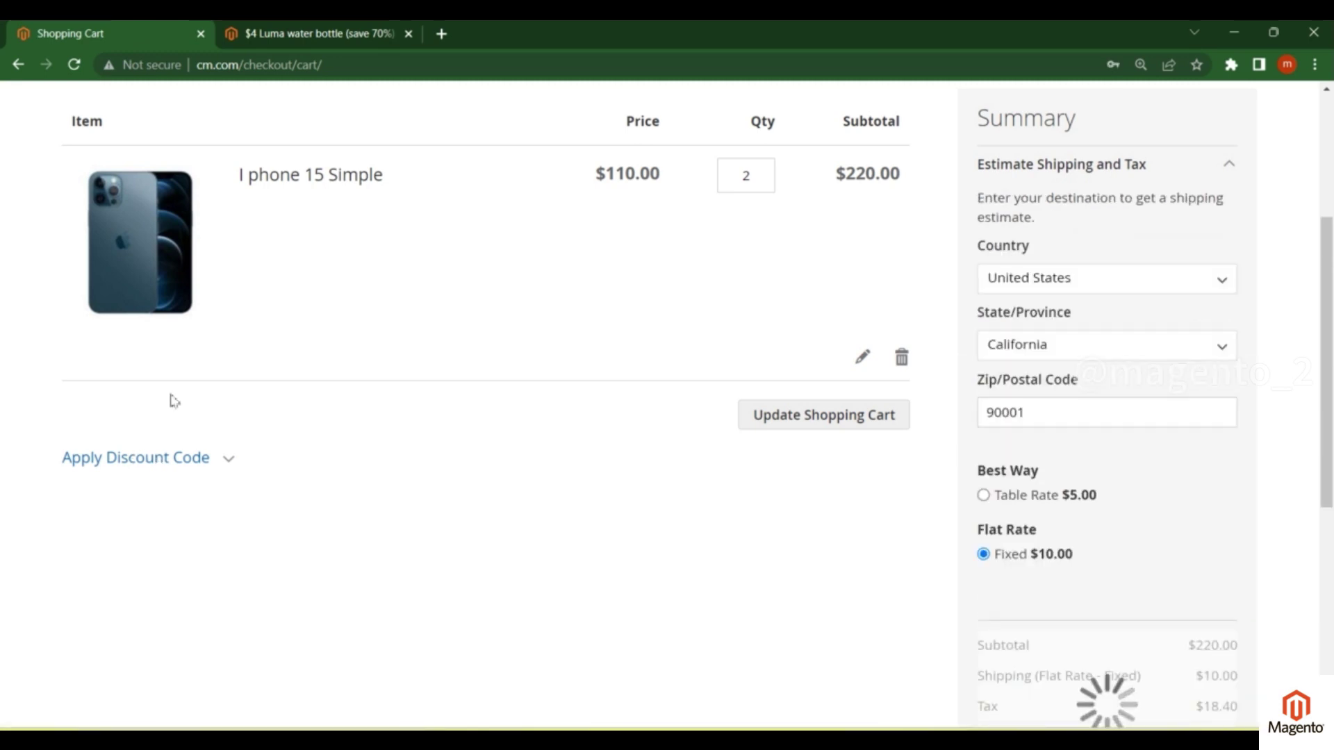
pyautogui.click(207, 464)
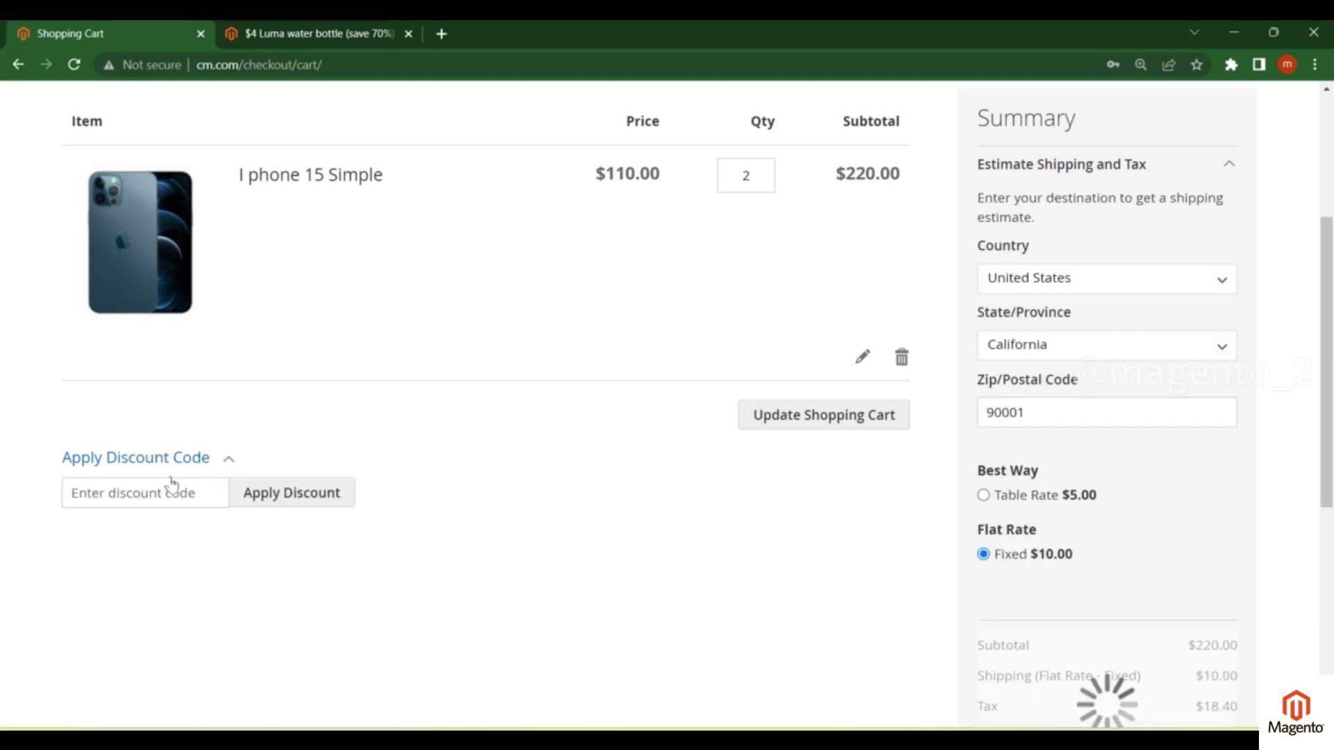
pyautogui.click(164, 495)
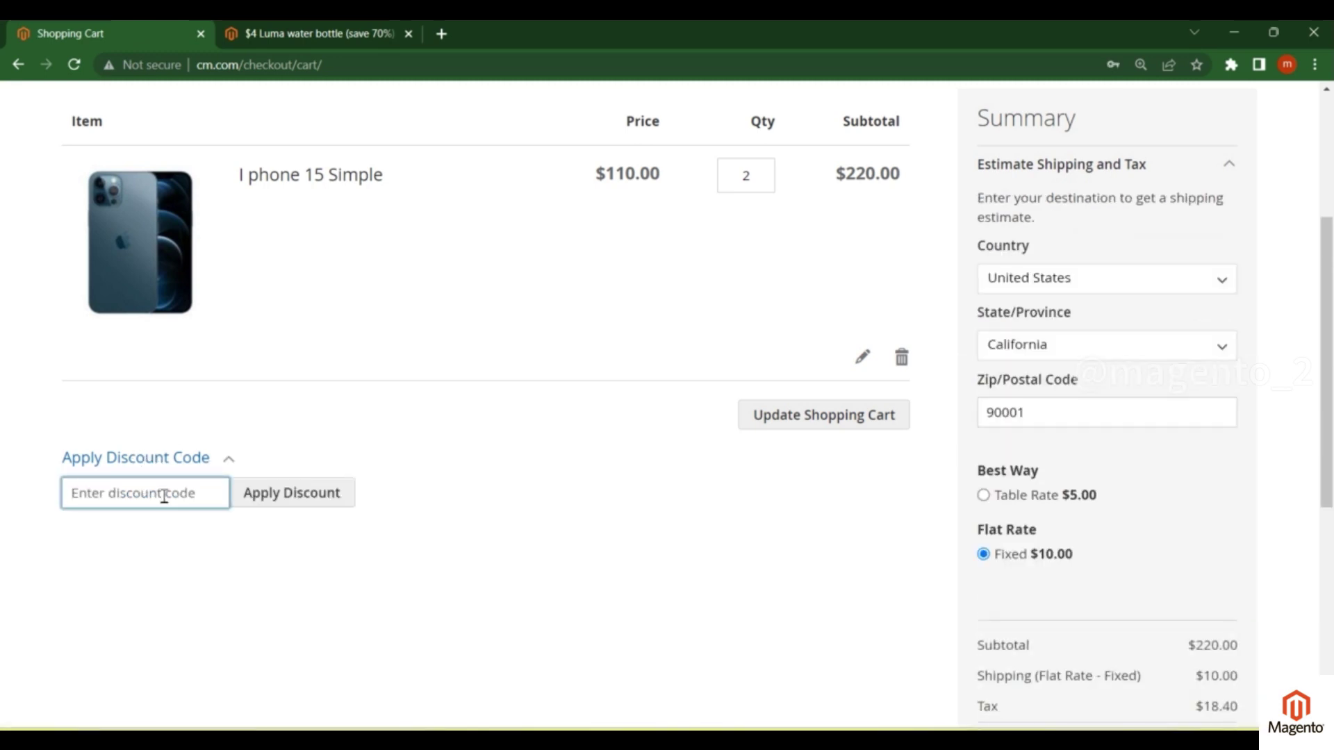
pyautogui.write('H20')
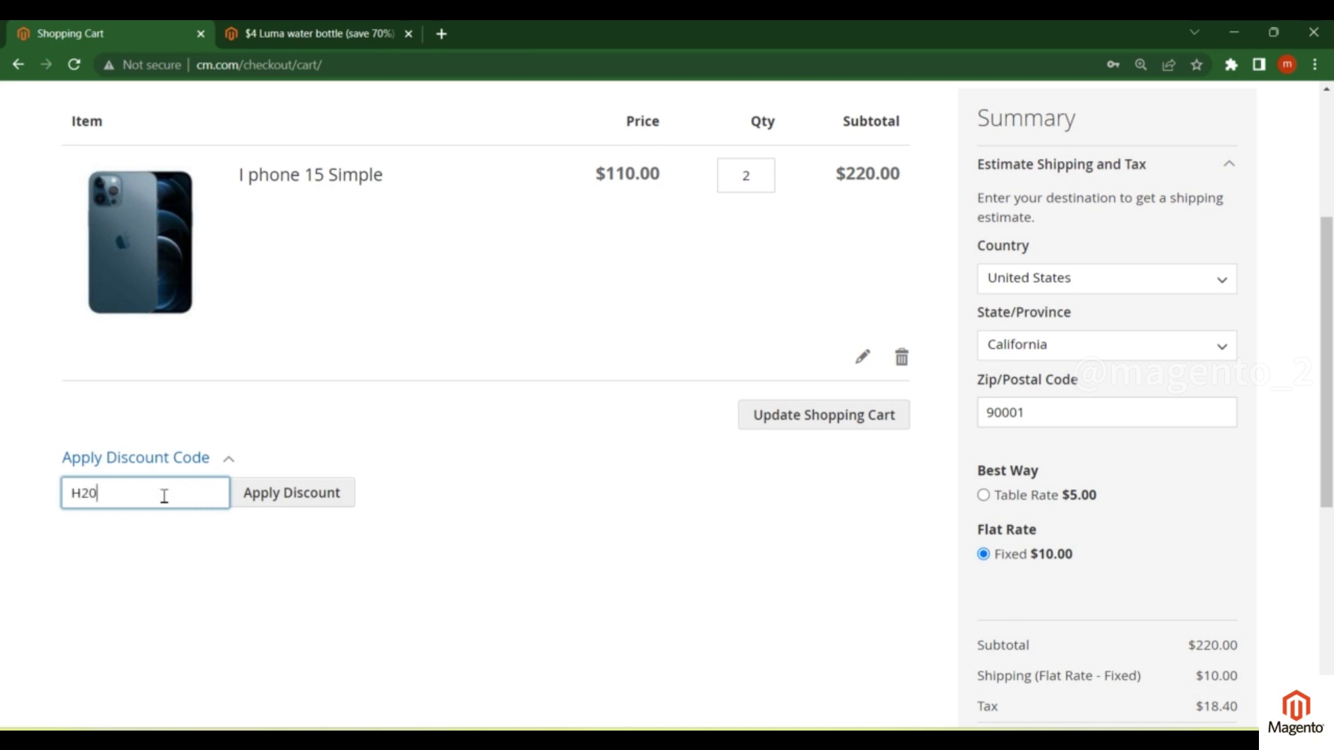
pyautogui.click(301, 501)
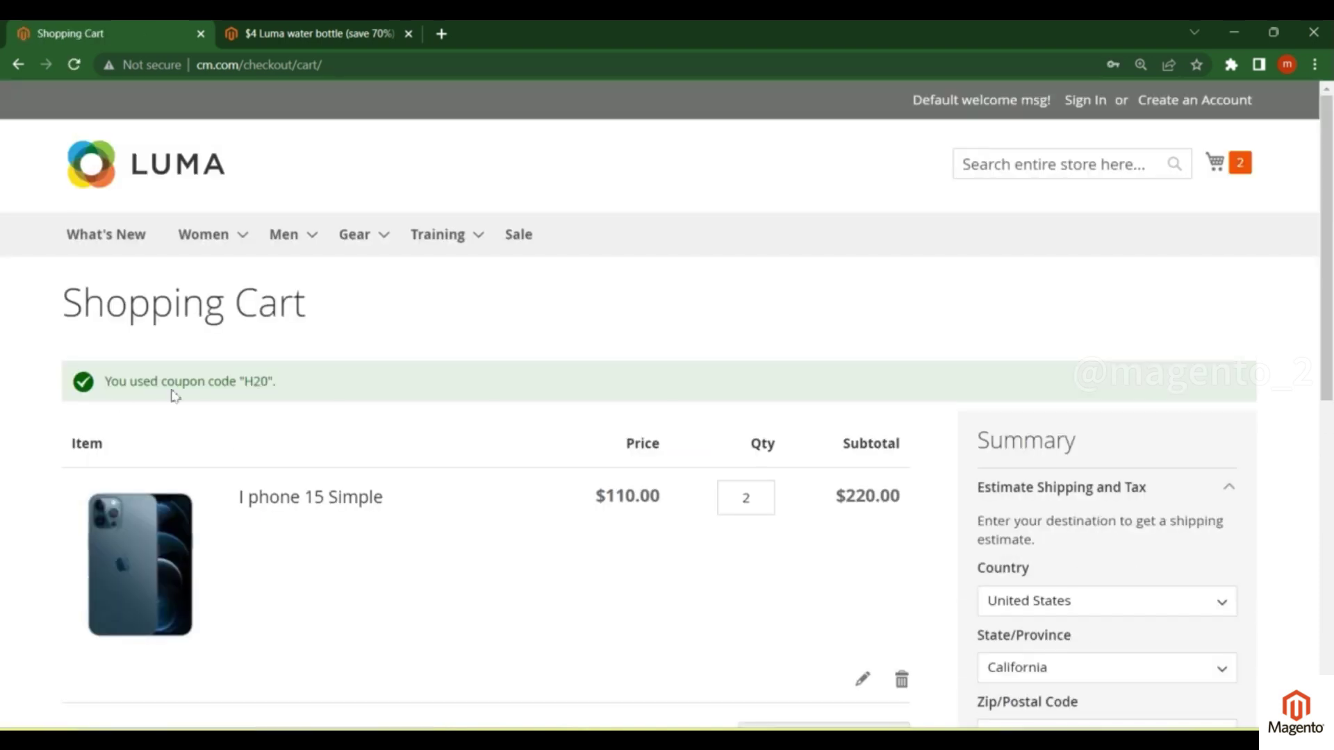
# - Compare the coupon code named in the cart's message with the code set in the water bottle rule
pyautogui.moveTo(164, 387); pyautogui.dragTo(271, 384)
pyautogui.click(312, 381)
pyautogui.hotkey('ctrl', 'Tab')
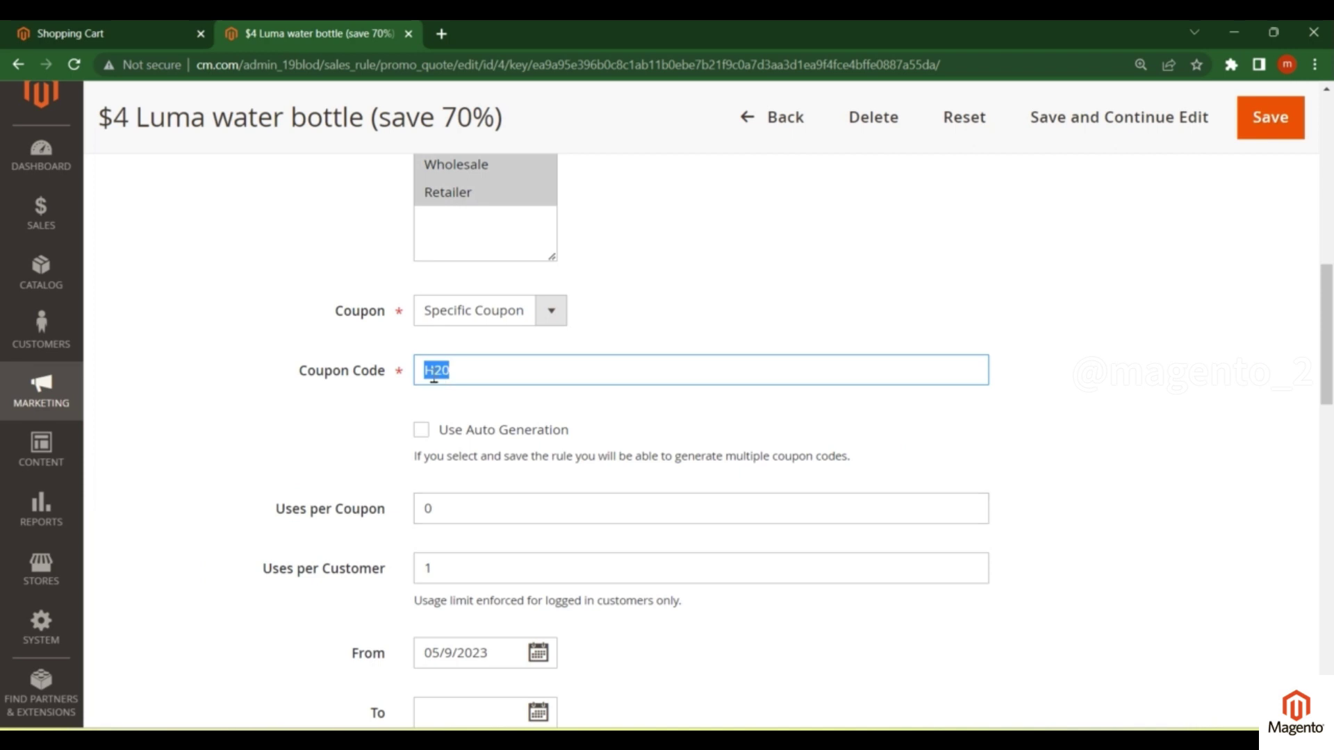
pyautogui.hotkey('ctrl', 'shift', 'Tab')
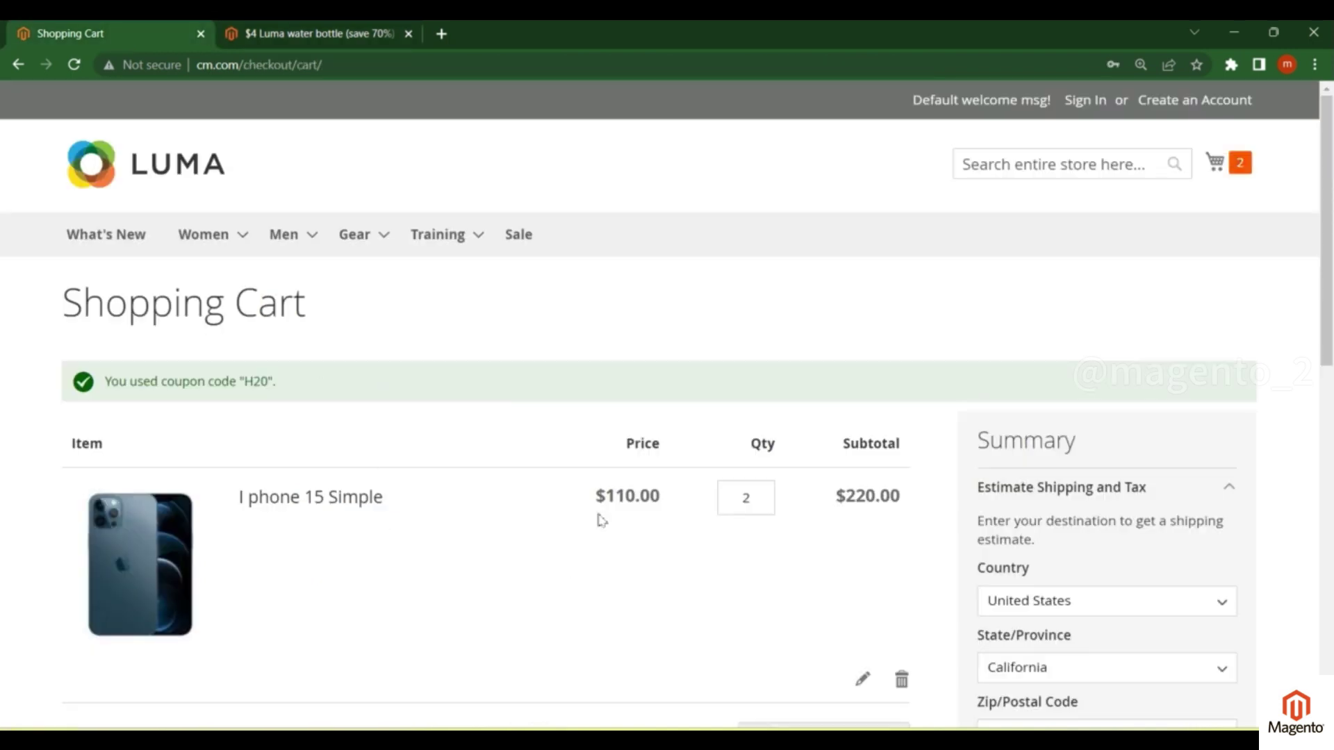
# - Examine the promo code discount line and its amount in the storefront cart's order summary
pyautogui.scroll(-10, 1003, 530)
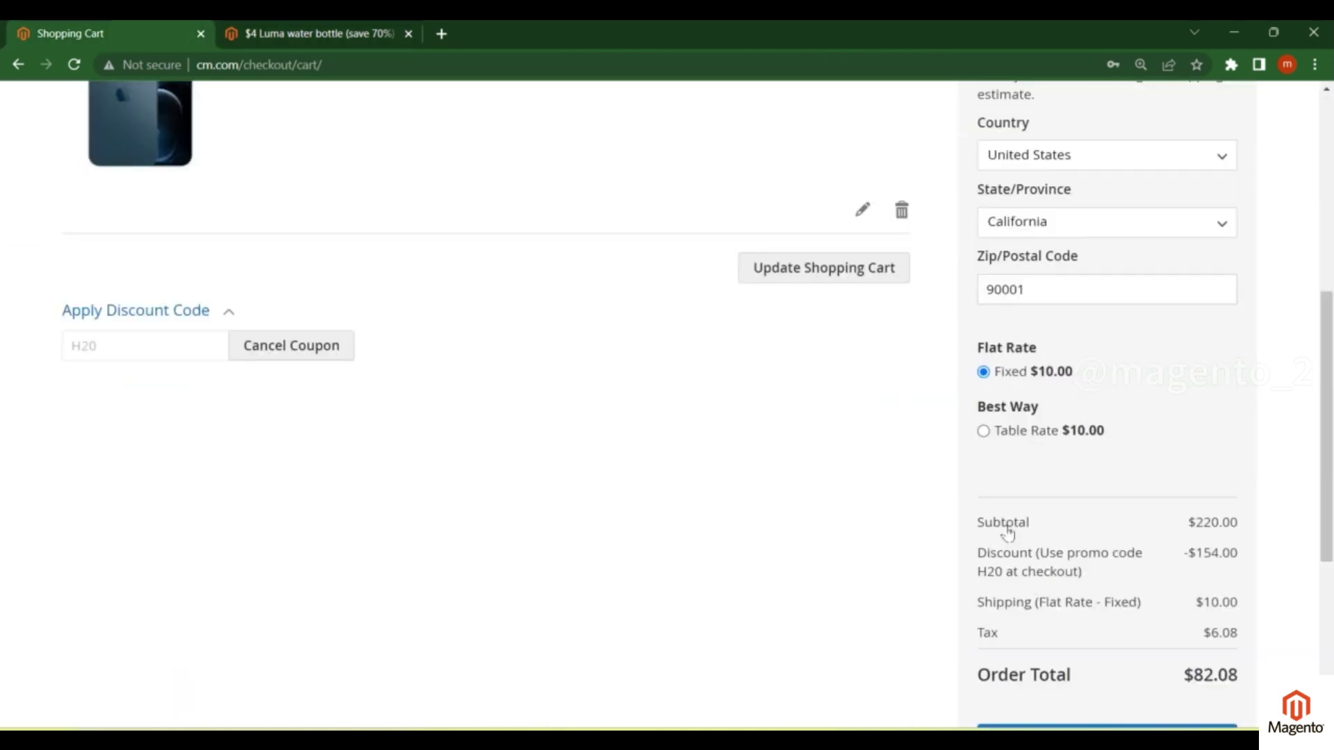
pyautogui.scroll(3, 979, 438)
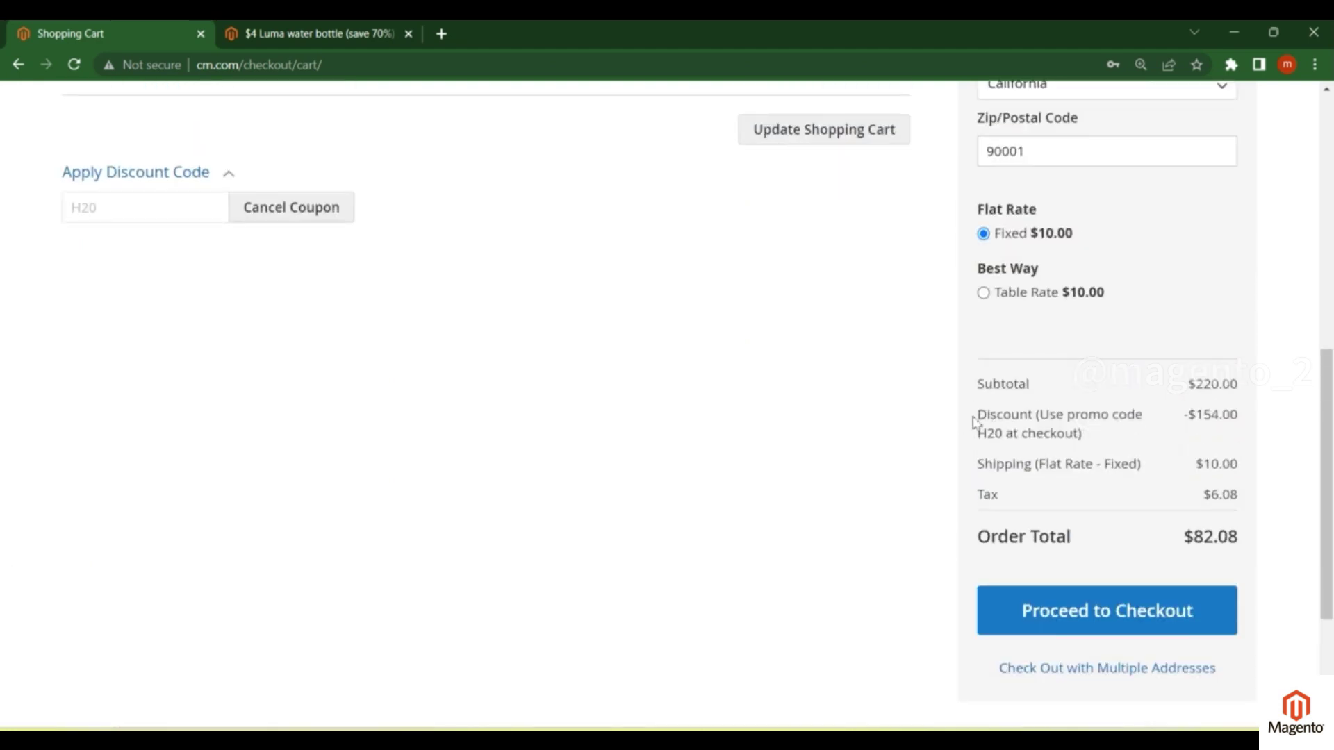
pyautogui.moveTo(973, 423); pyautogui.dragTo(1075, 434)
pyautogui.click(1197, 420)
pyautogui.moveTo(1197, 420); pyautogui.dragTo(1249, 419)
pyautogui.click(1225, 418)
# - Compare the Discount Amount in the water bottle rule's Actions with the cart summary's discount, and return to the rule
pyautogui.click(360, 36)
pyautogui.scroll(-10, 477, 513)
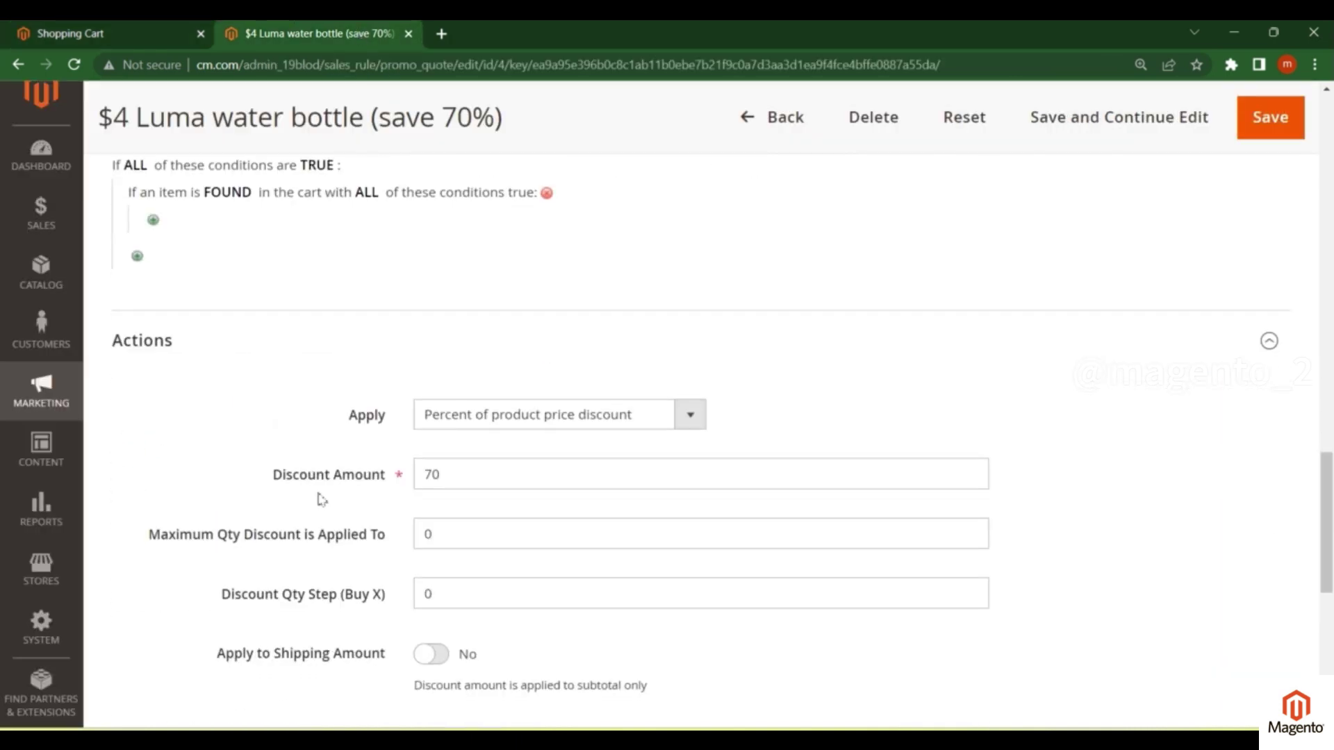
pyautogui.moveTo(443, 474); pyautogui.dragTo(428, 475)
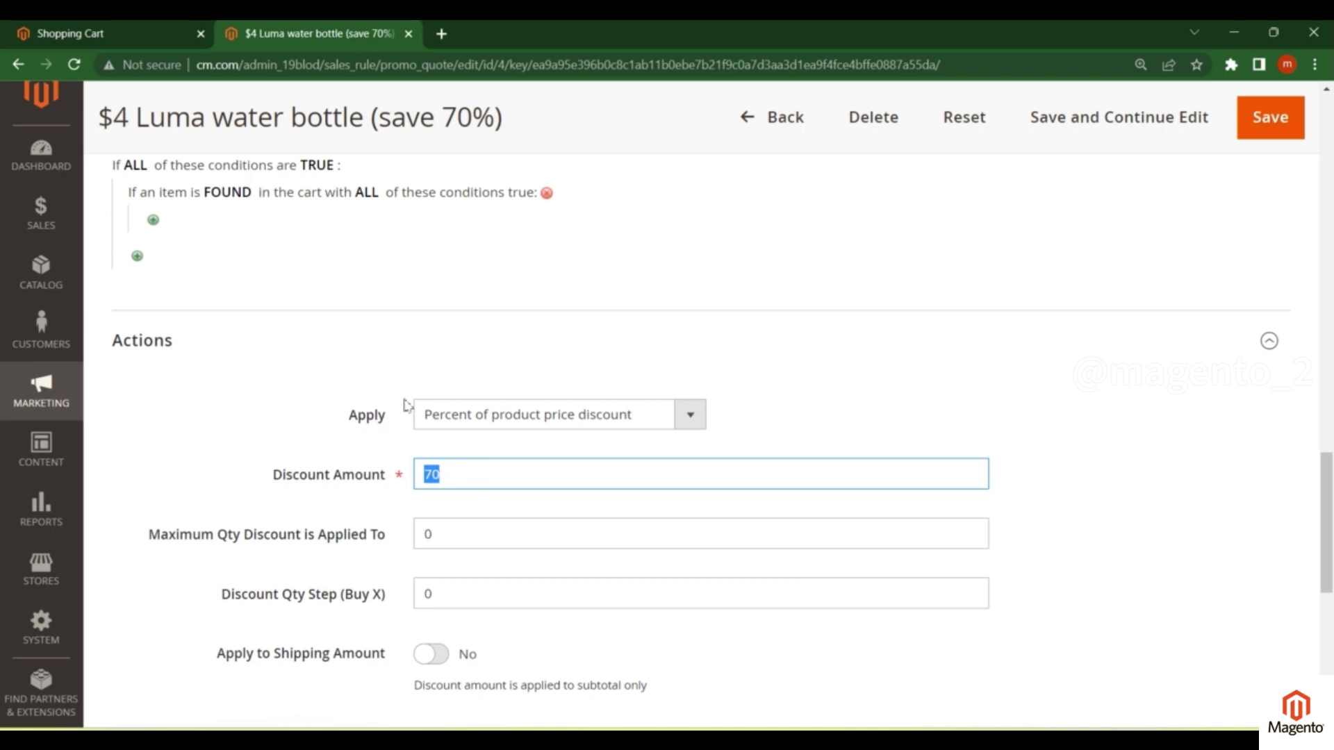
pyautogui.click(142, 31)
pyautogui.moveTo(1201, 386); pyautogui.dragTo(1237, 416)
pyautogui.click(1202, 415)
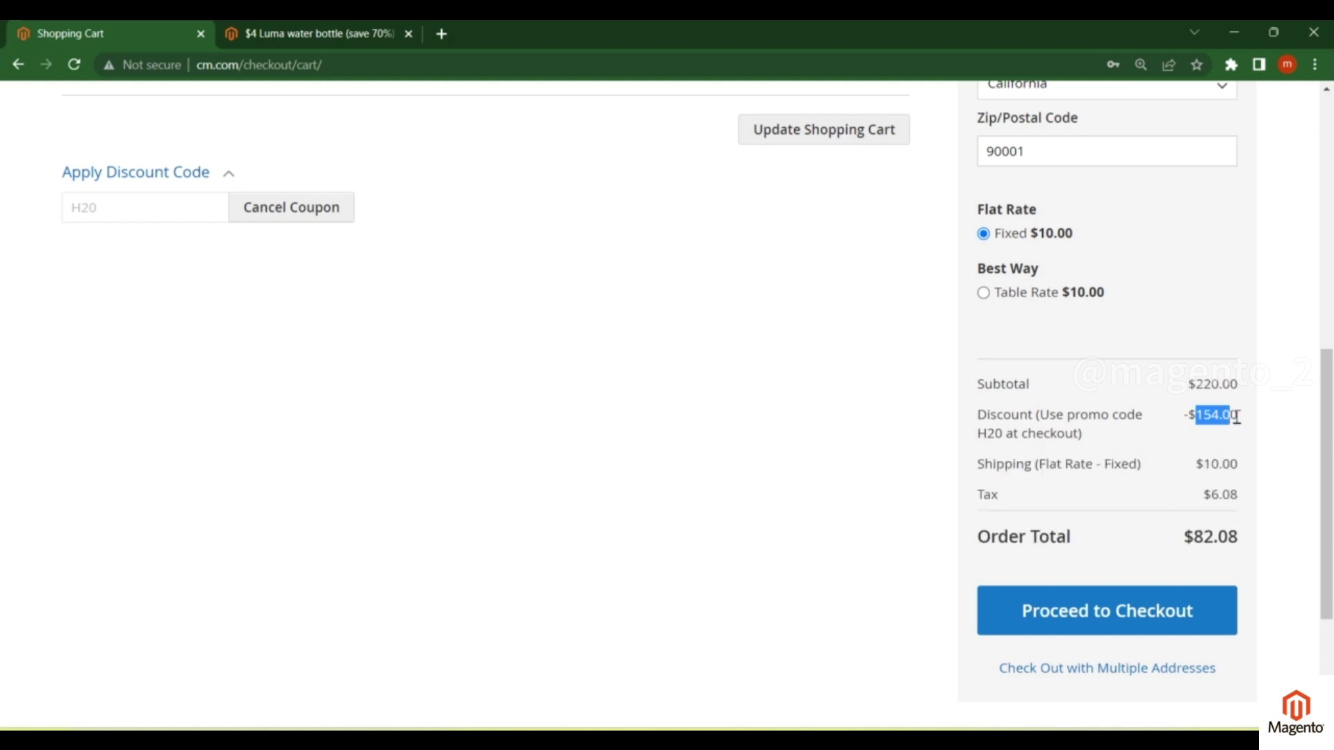
pyautogui.click(1217, 444)
pyautogui.scroll(3, 435, 485)
pyautogui.click(312, 33)
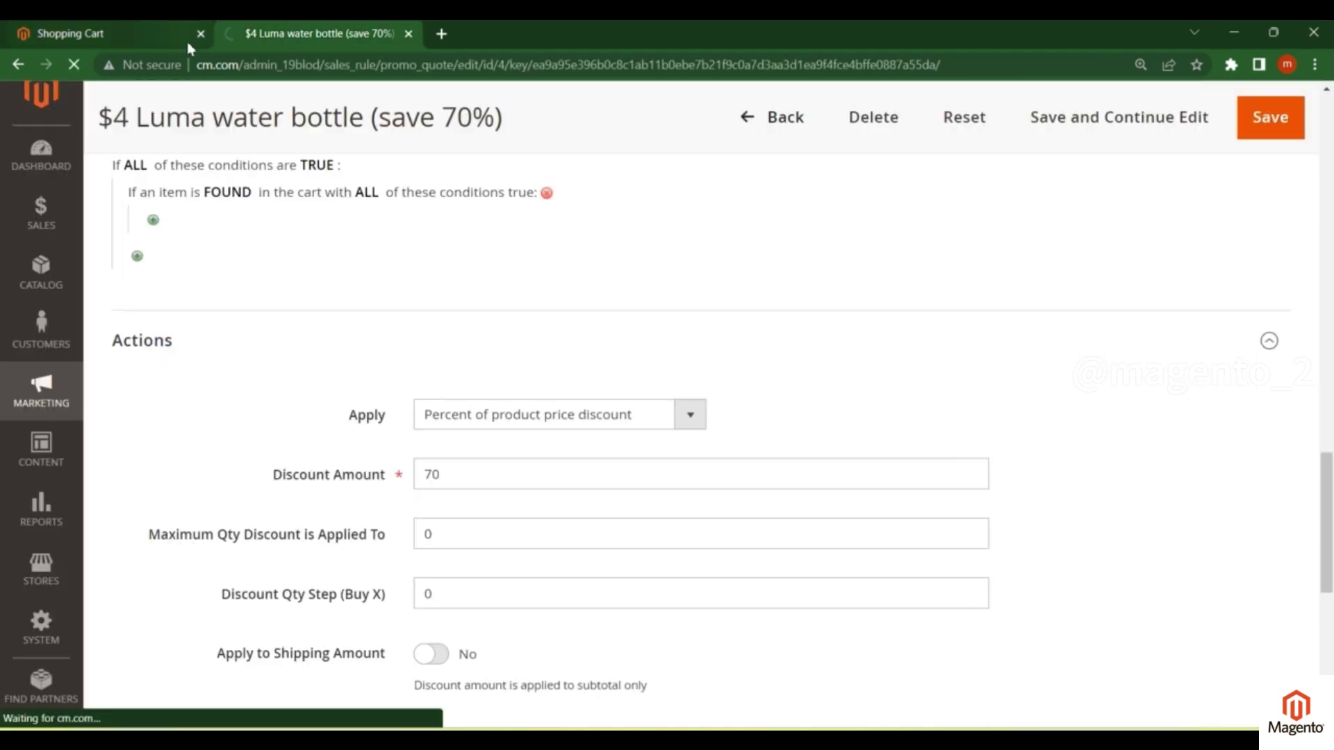